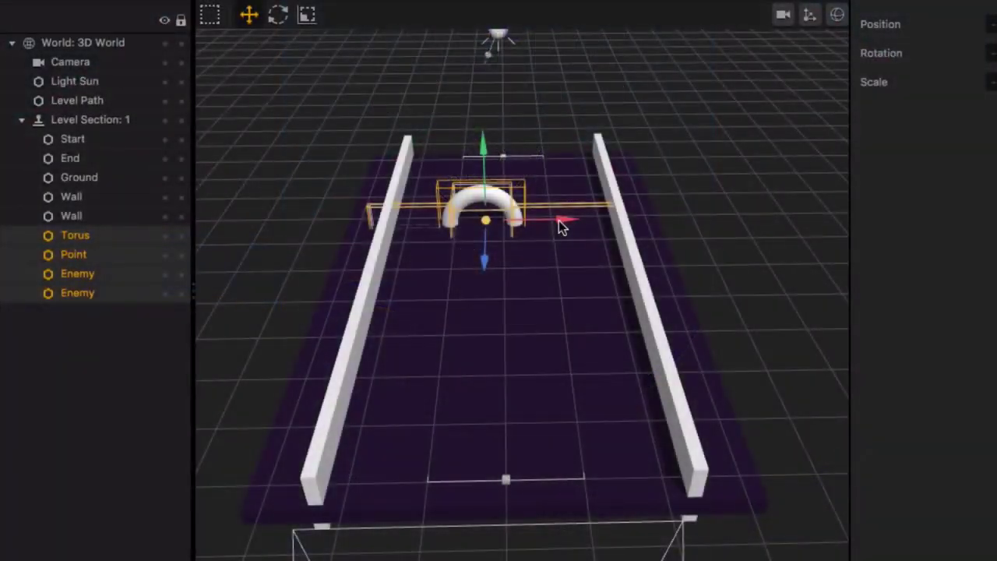
- Shift the gate group towards the left wall, then widen the right-hand enemy and align its inner end with the torus
drag(562, 226, 527, 225)
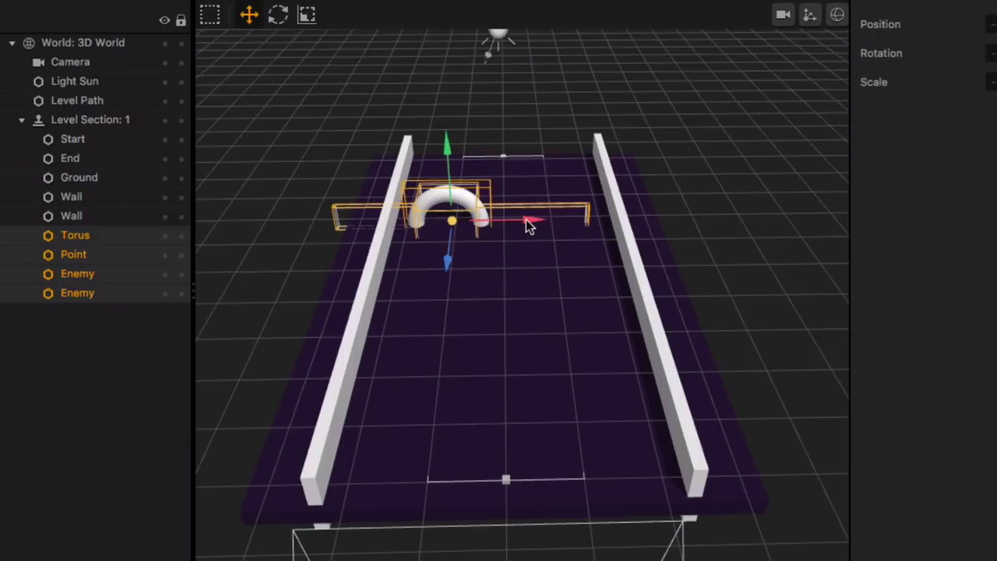
scroll(546, 225, up, 5)
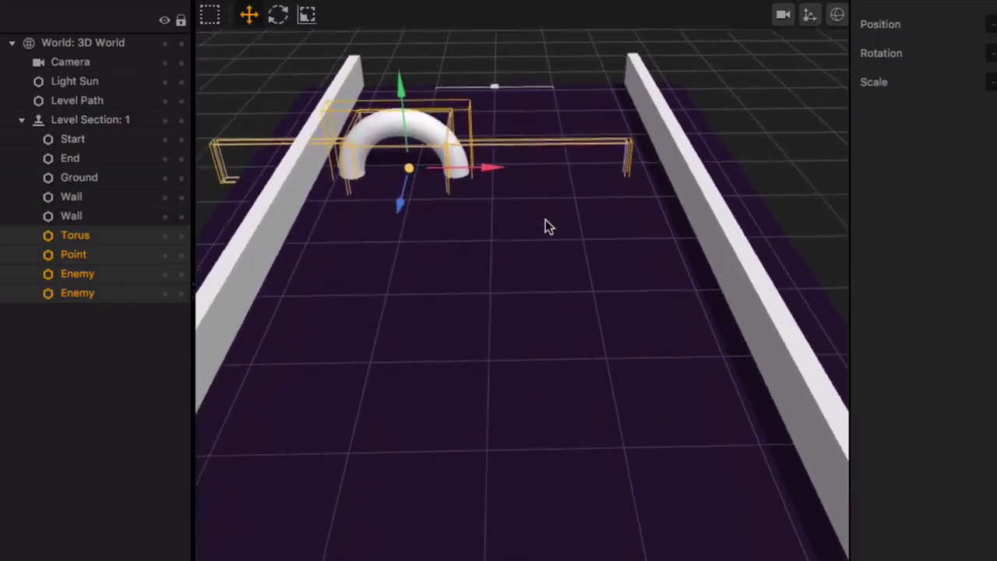
click(553, 155)
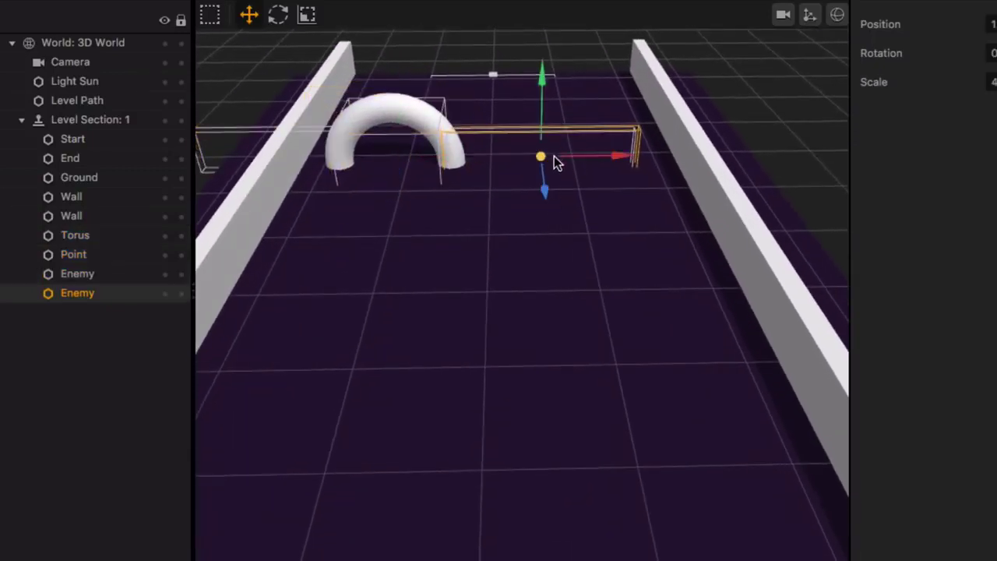
click(307, 15)
drag(618, 160, 654, 161)
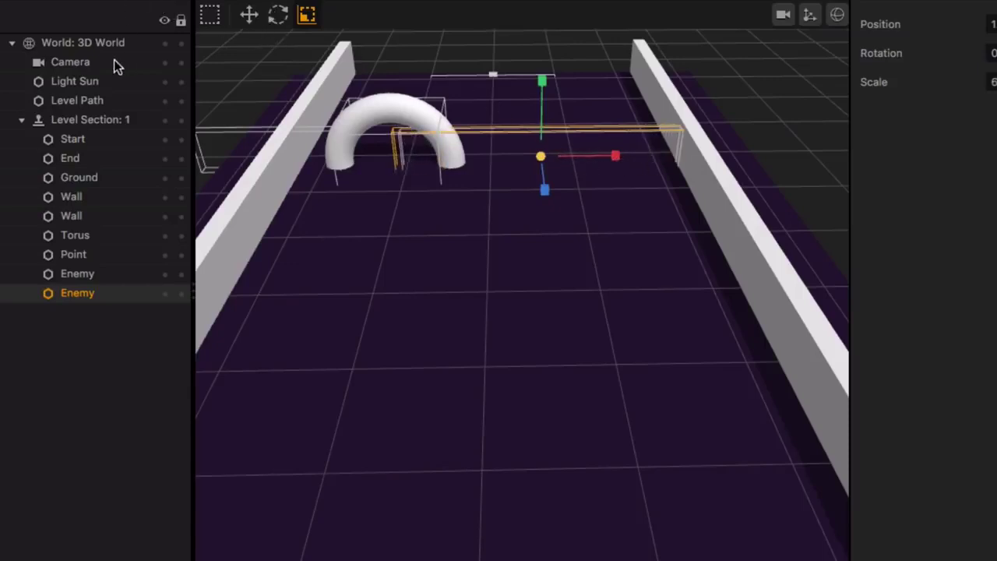
click(248, 15)
drag(608, 159, 744, 141)
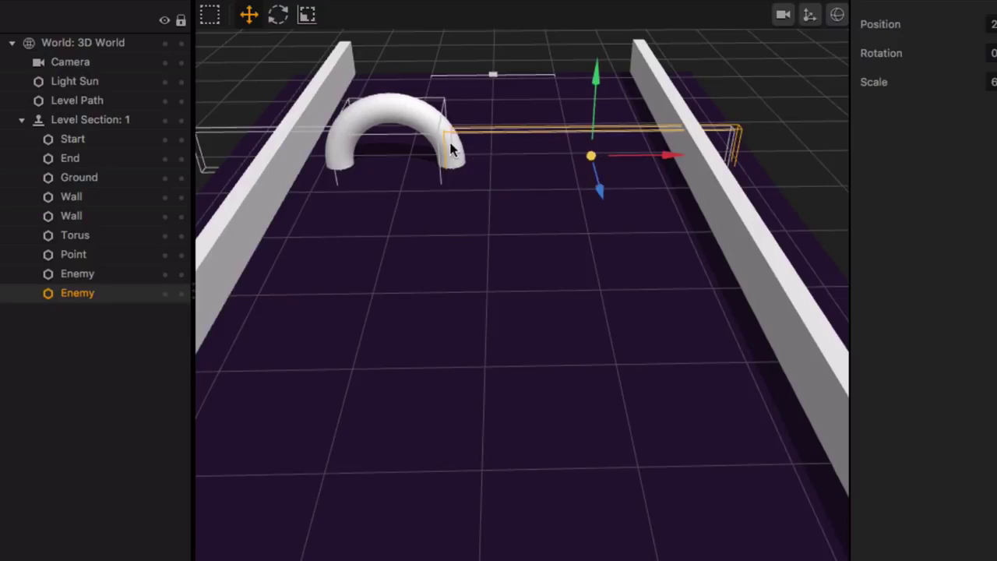
scroll(644, 256, down, 5)
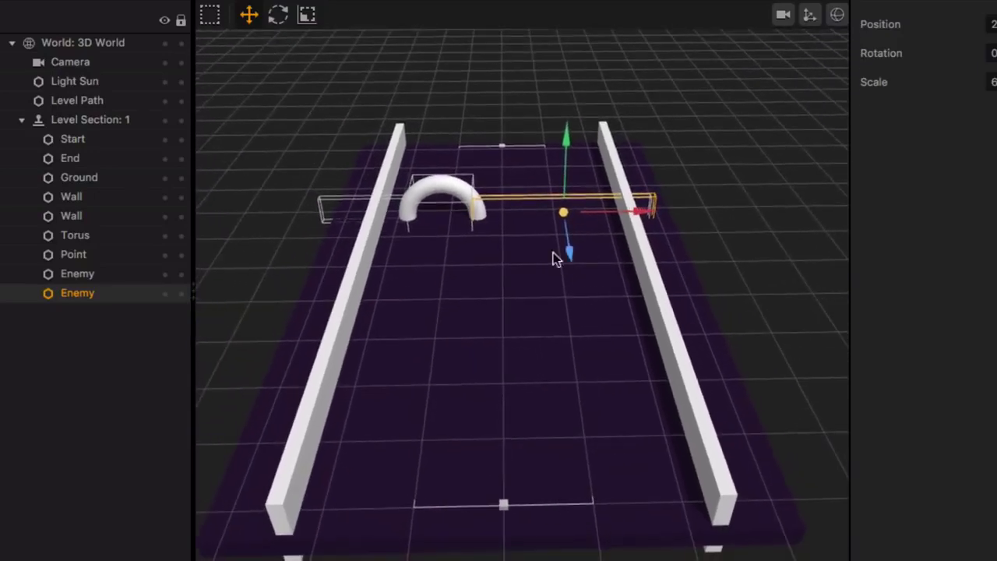
- Widen the left-hand enemy and move it outwards so its inner end meets the torus's left leg
click(345, 207)
key(r)
drag(430, 212, 516, 213)
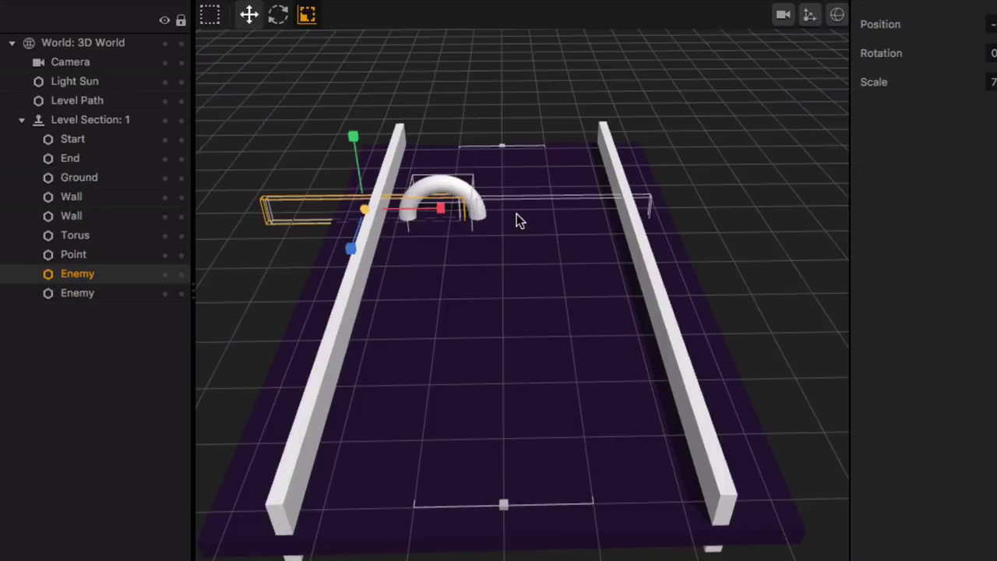
click(252, 17)
drag(423, 207, 383, 212)
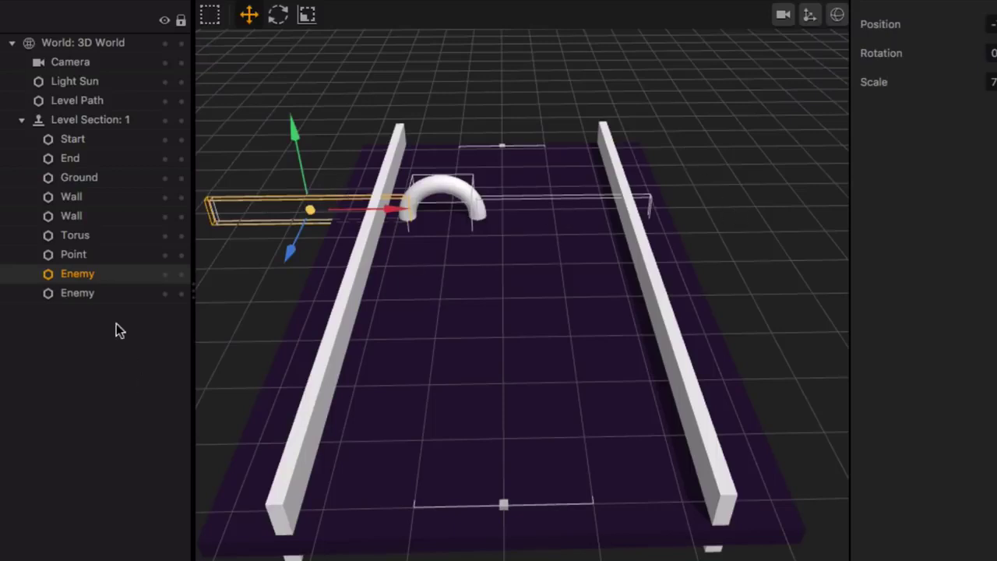
- Duplicate the torus, point and both enemies, and place the copy near the section's front, offset towards the right wall
click(104, 294)
shift+click(101, 279)
shift+click(100, 255)
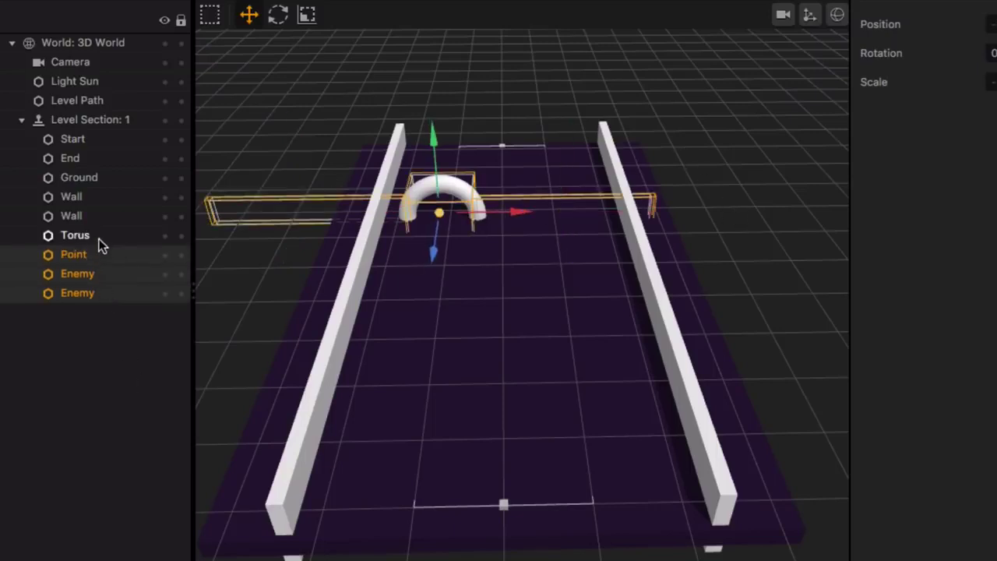
shift+click(100, 244)
middle_drag(473, 260, 487, 390)
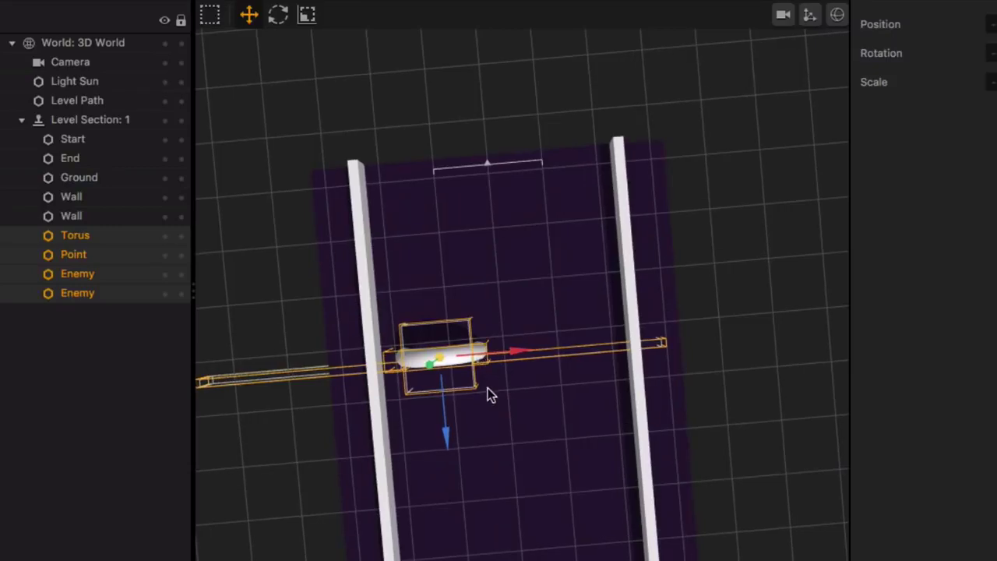
mouse_move(510, 430)
middle_down()
mouse_move(496, 302)
mouse_move(490, 308)
middle_up()
key(ctrl+d)
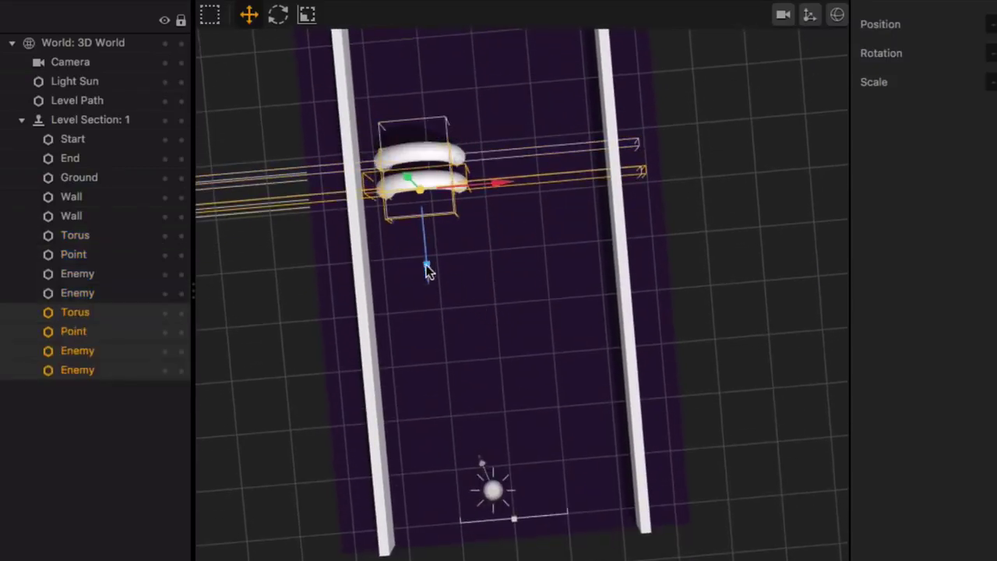
drag(425, 269, 441, 442)
drag(499, 356, 623, 355)
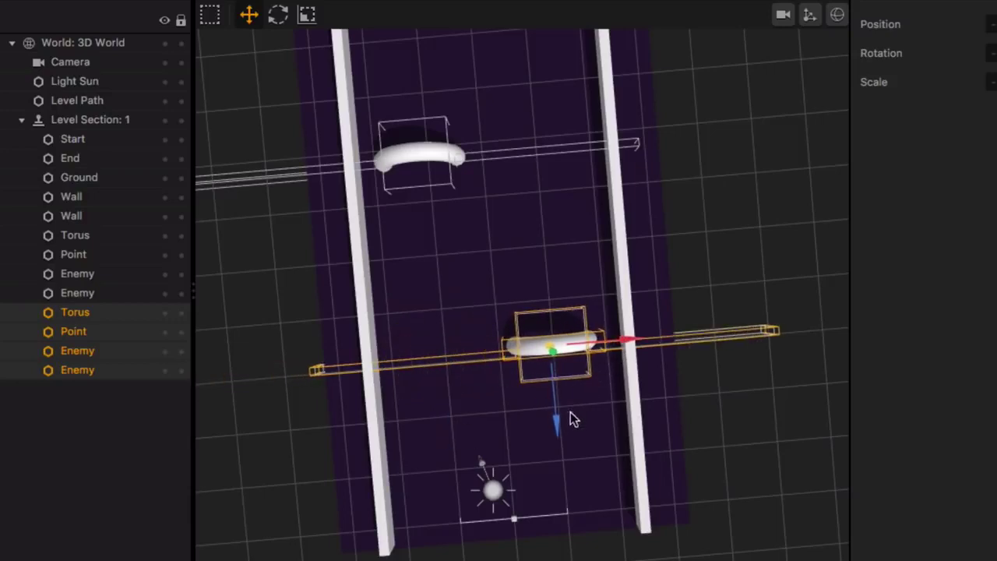
- Duplicate level section 1 to create section 2
scroll(553, 435, down, 3)
scroll(548, 432, down, 2)
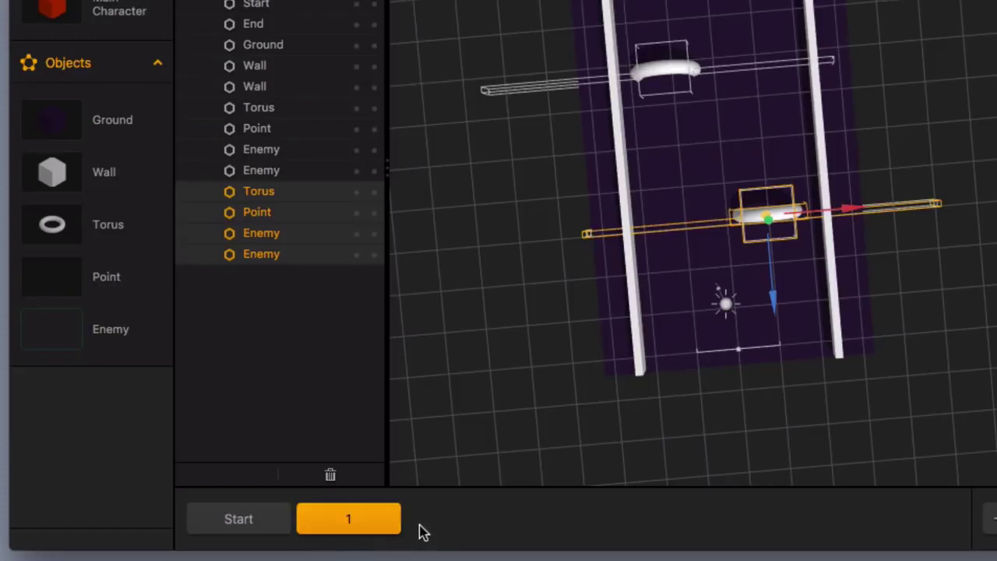
click(352, 522)
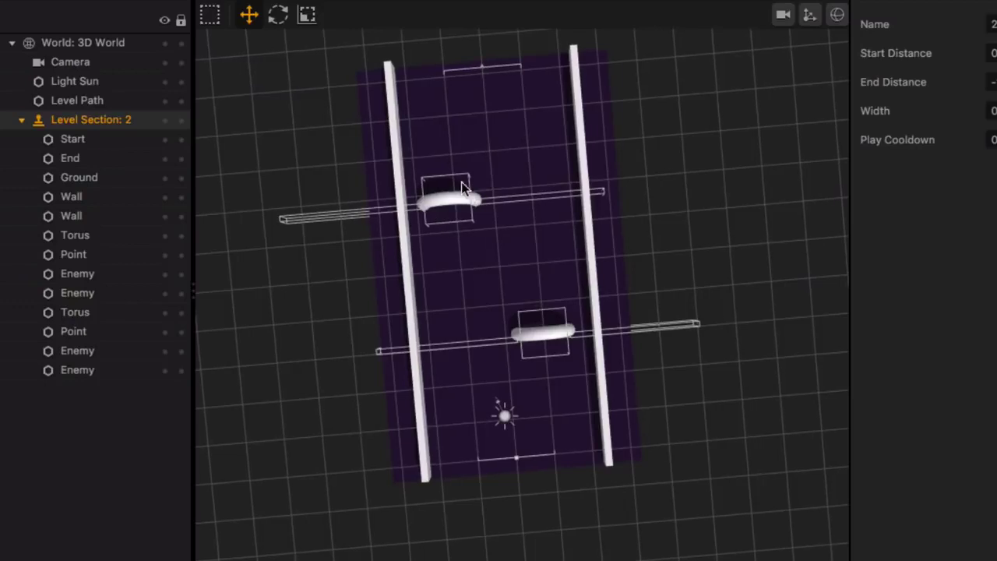
- Move the far gate's torus, point and two enemies to the far end of section 2, closer to the right wall
scroll(472, 177, down, 2)
scroll(469, 190, up, 3)
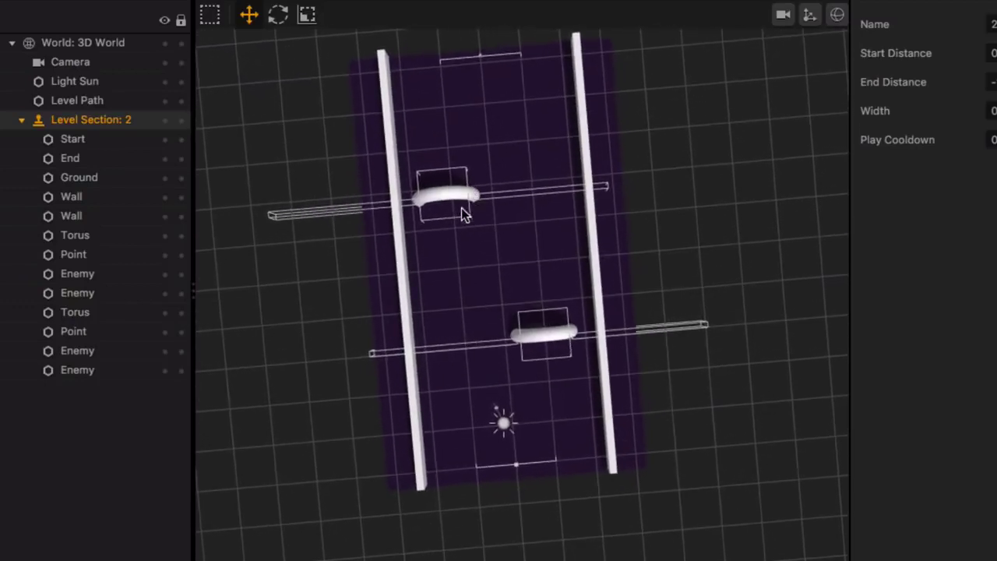
click(468, 199)
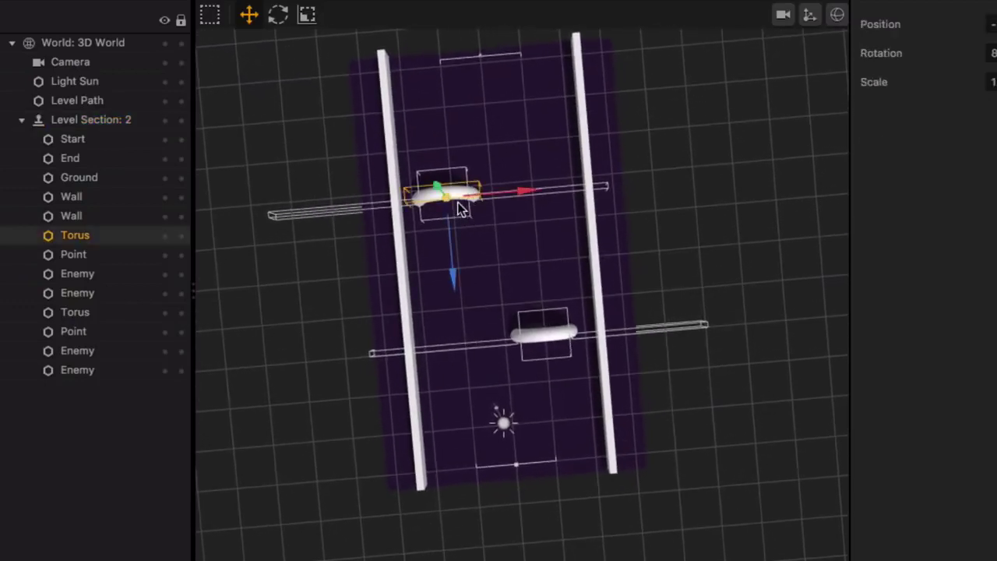
shift+click(93, 257)
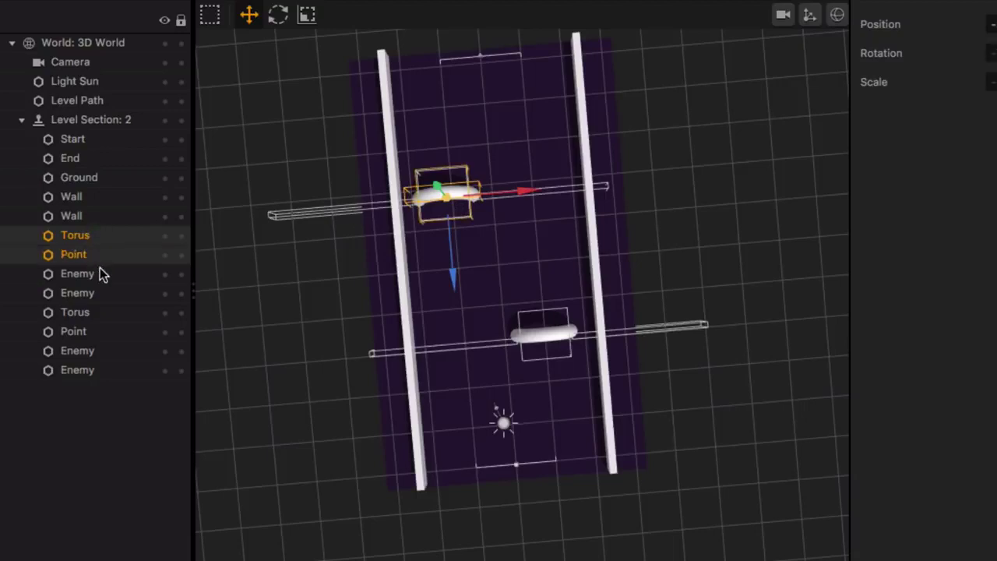
shift+click(98, 274)
shift+click(104, 292)
drag(449, 285, 447, 191)
drag(514, 99, 585, 104)
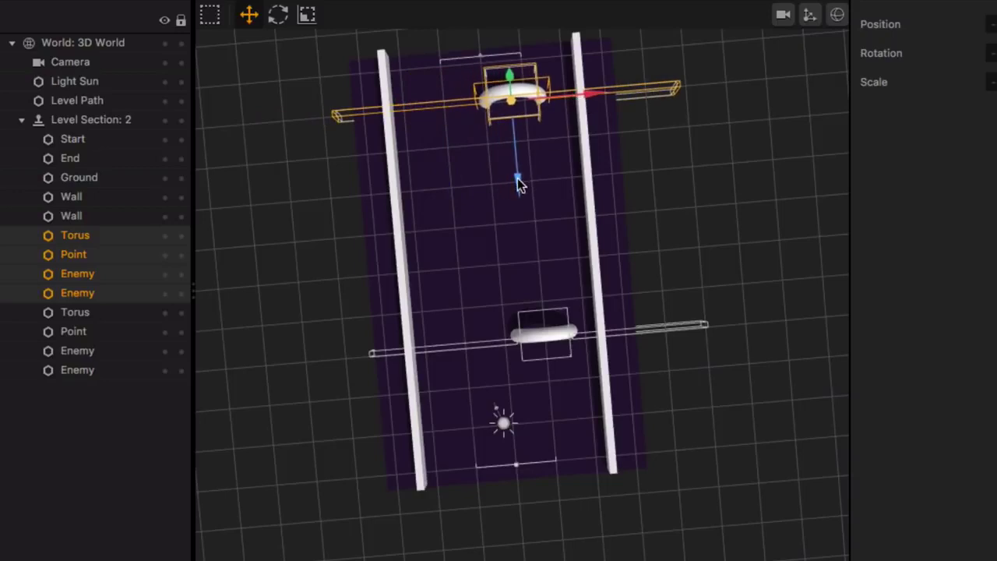
- Duplicate the far gate group and place the copy midway along the section, offset towards the left wall
key(ctrl+d)
drag(521, 184, 528, 310)
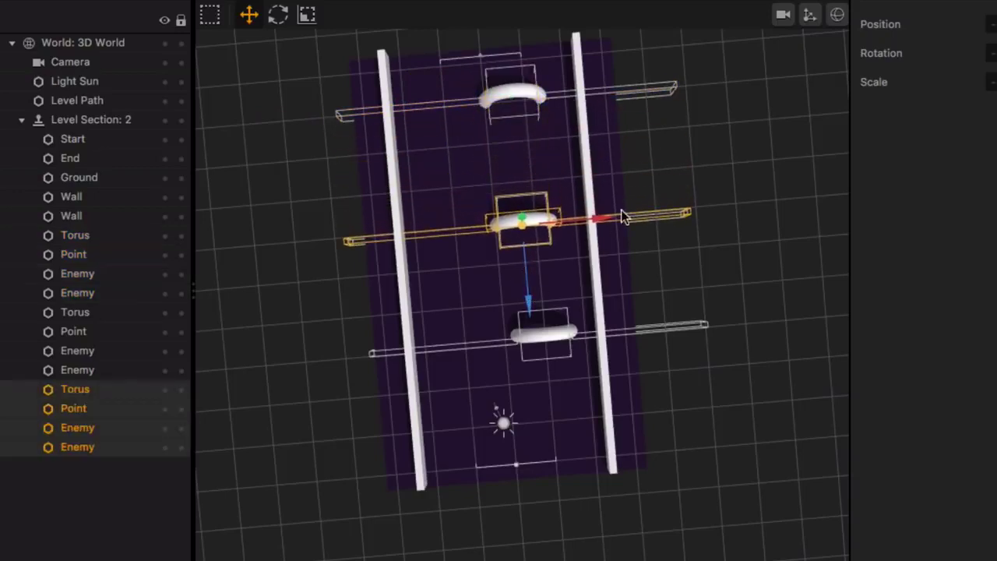
drag(622, 210, 559, 223)
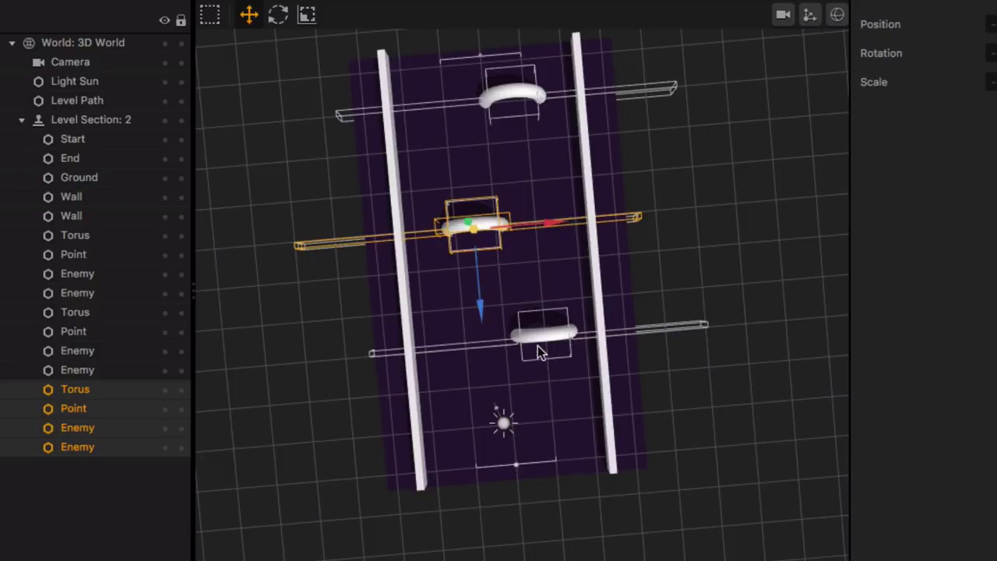
- Move the nearest gate's torus, point and two enemies slightly closer to the section's front edge
click(122, 371)
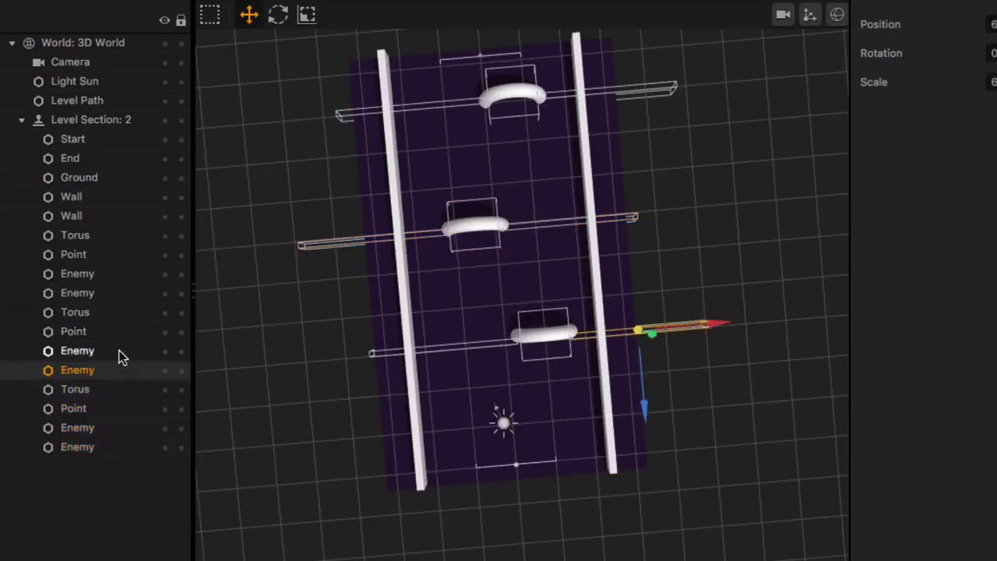
shift+click(119, 352)
shift+click(117, 332)
shift+click(118, 313)
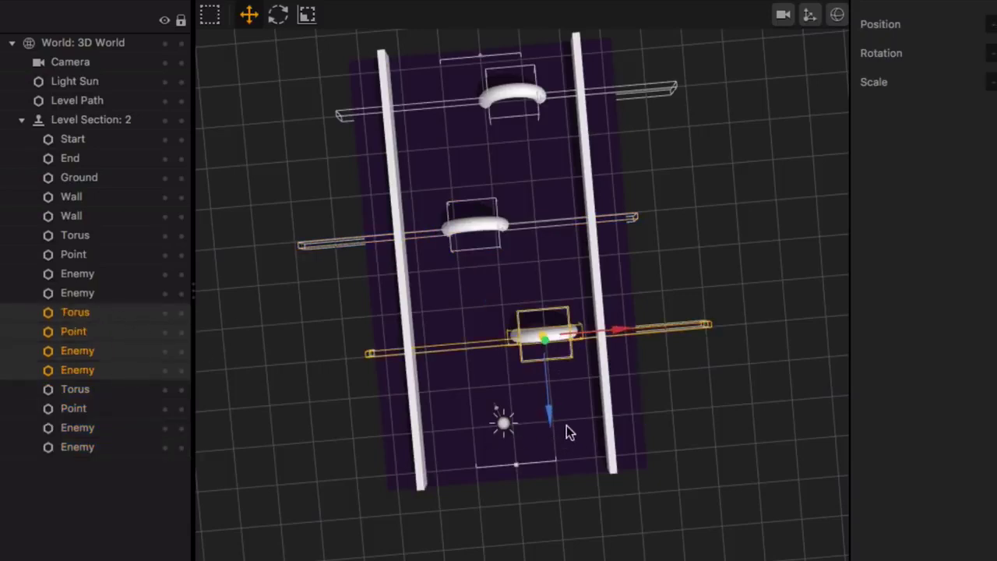
drag(550, 413, 551, 443)
middle_drag(507, 472, 499, 370)
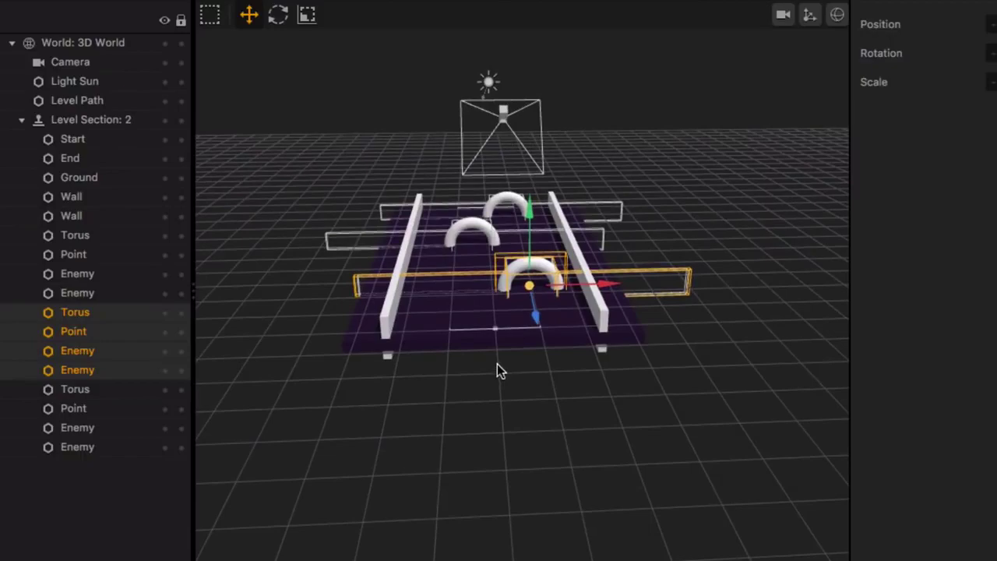
scroll(497, 366, up, 3)
click(801, 68)
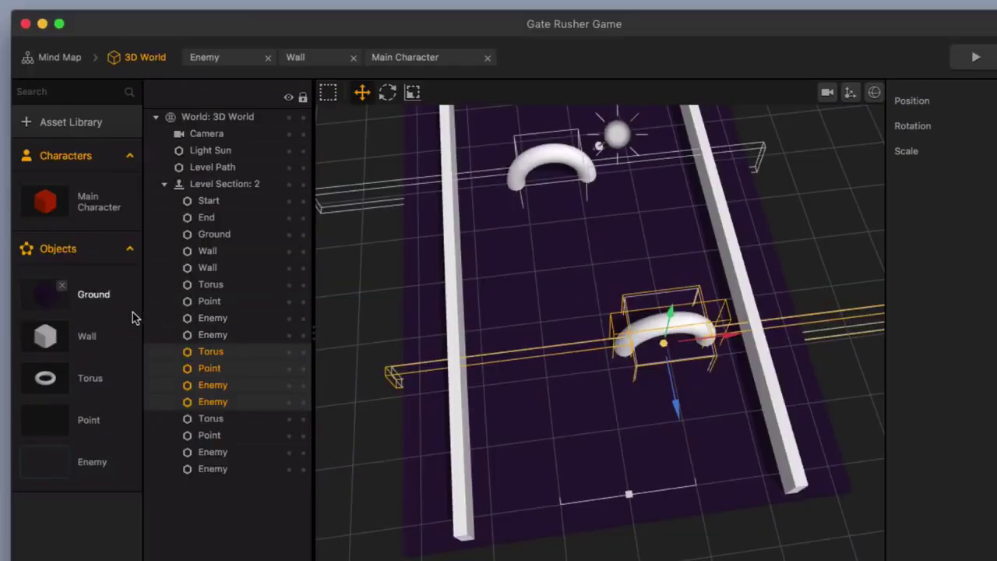
- Add a Cube shape from the asset library to the project's objects
click(107, 122)
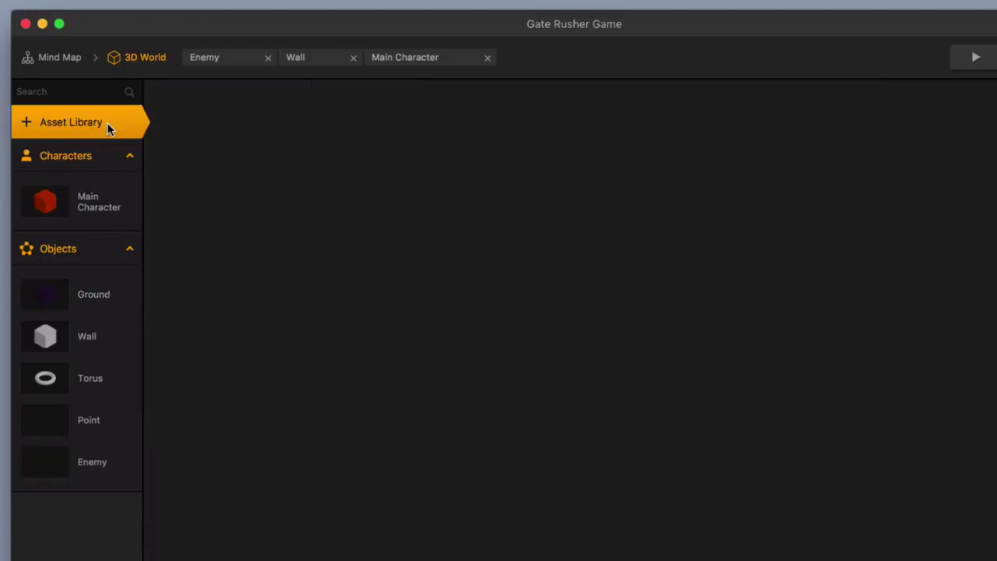
double_click(230, 185)
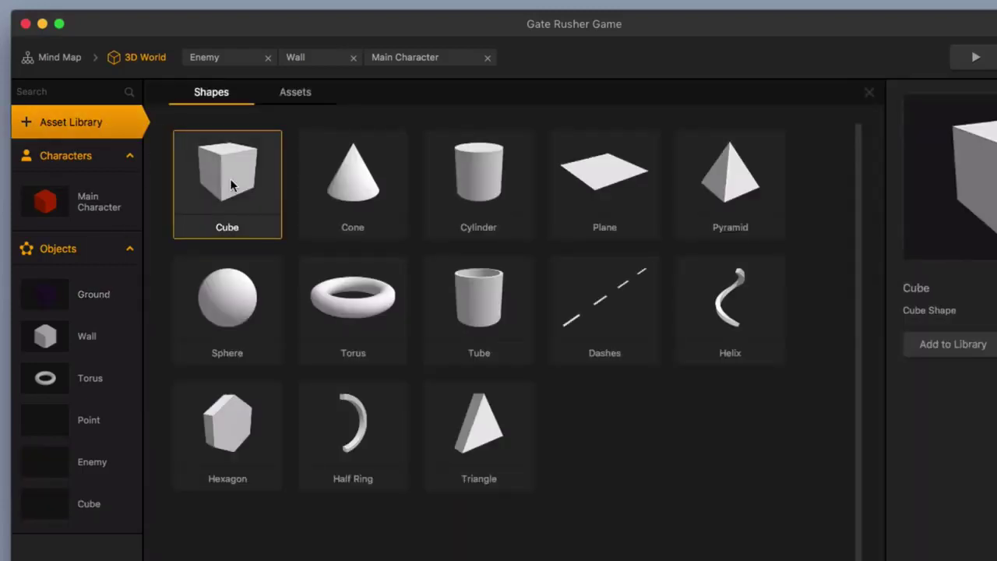
click(82, 125)
- Rename the new Cube object as Decoration
click(111, 504)
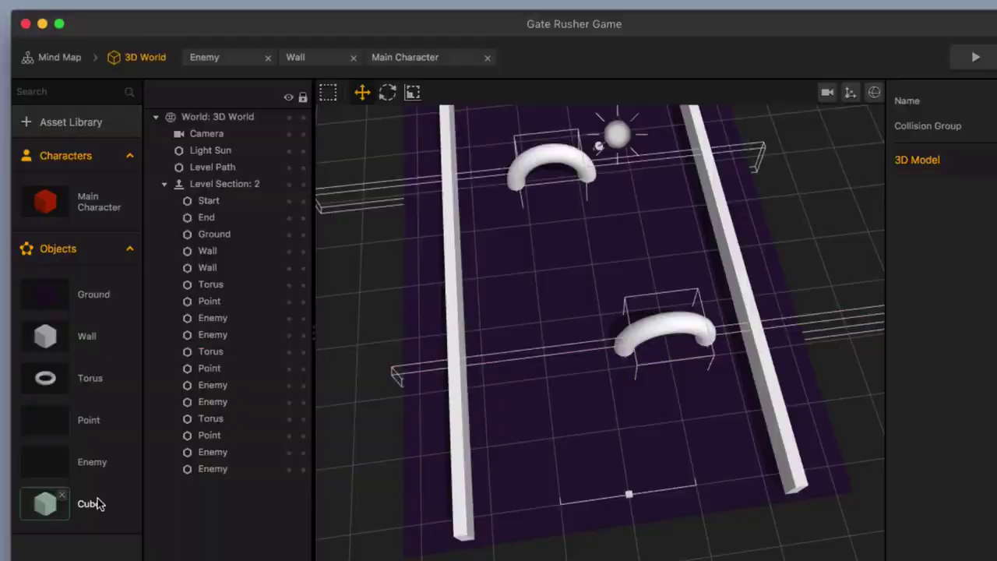
click(848, 129)
double_click(853, 130)
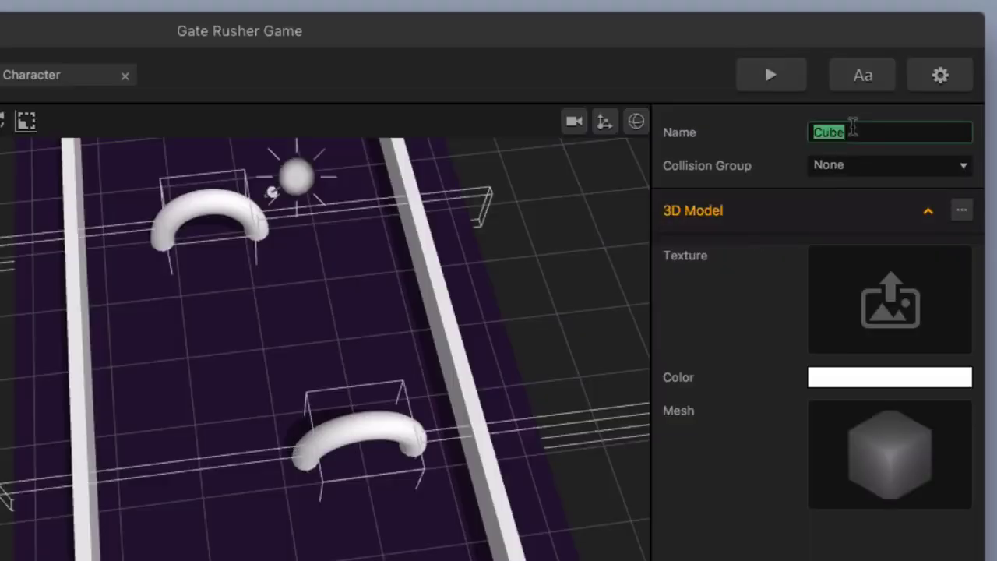
text(Decoration)
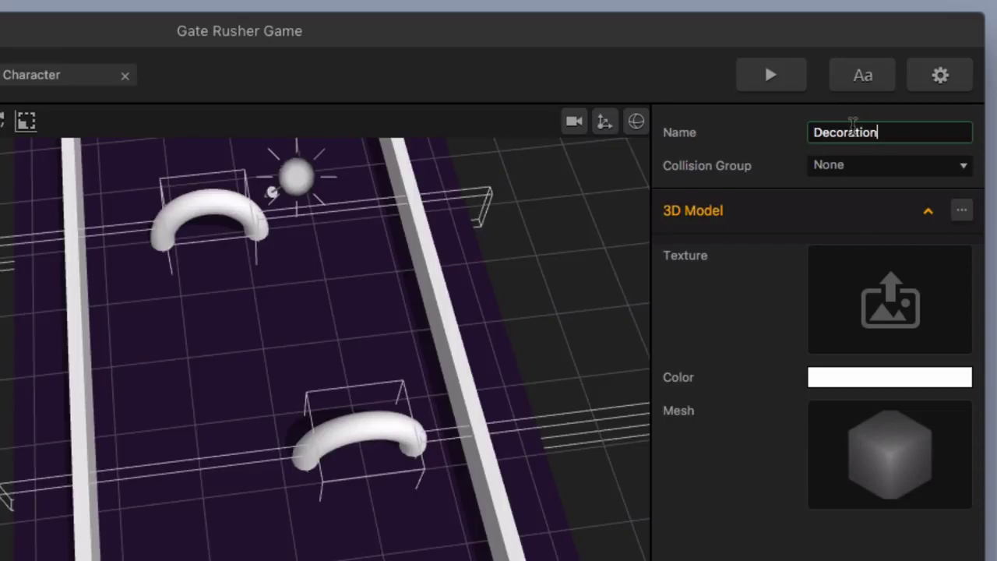
click(759, 139)
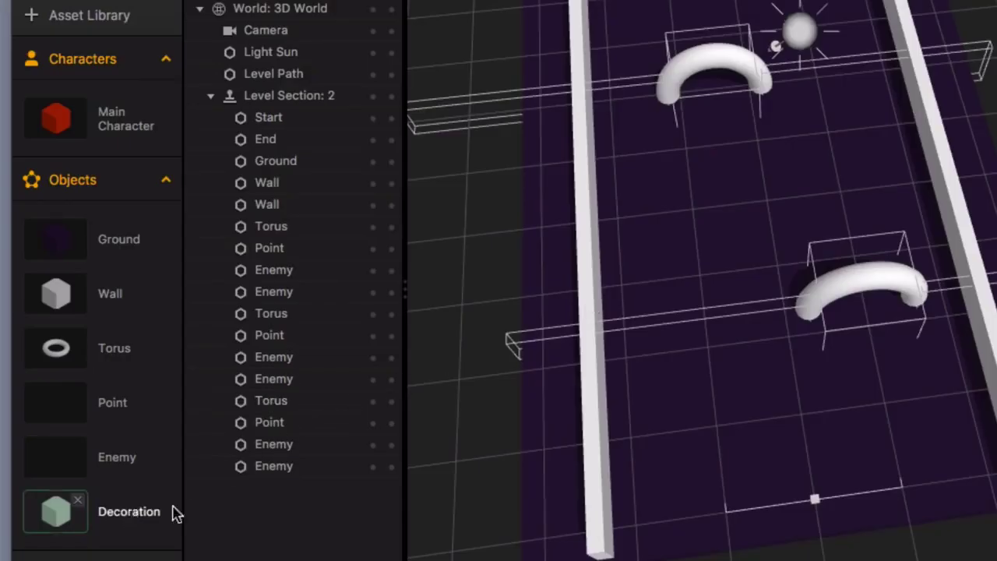
- Place a Decoration object in level section 2 and reduce its Z scale to about 0.26
drag(177, 514, 667, 351)
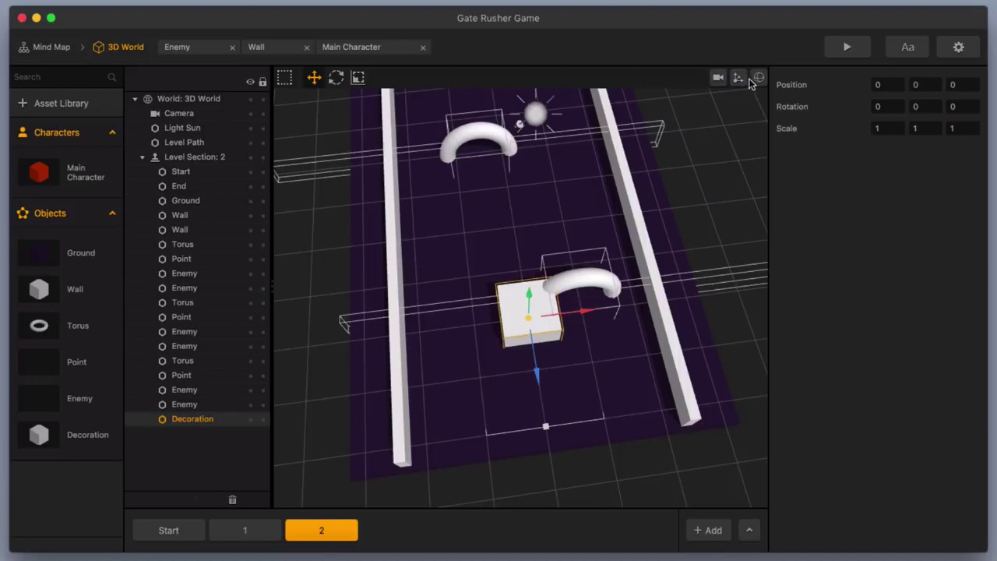
click(357, 77)
drag(541, 375, 540, 333)
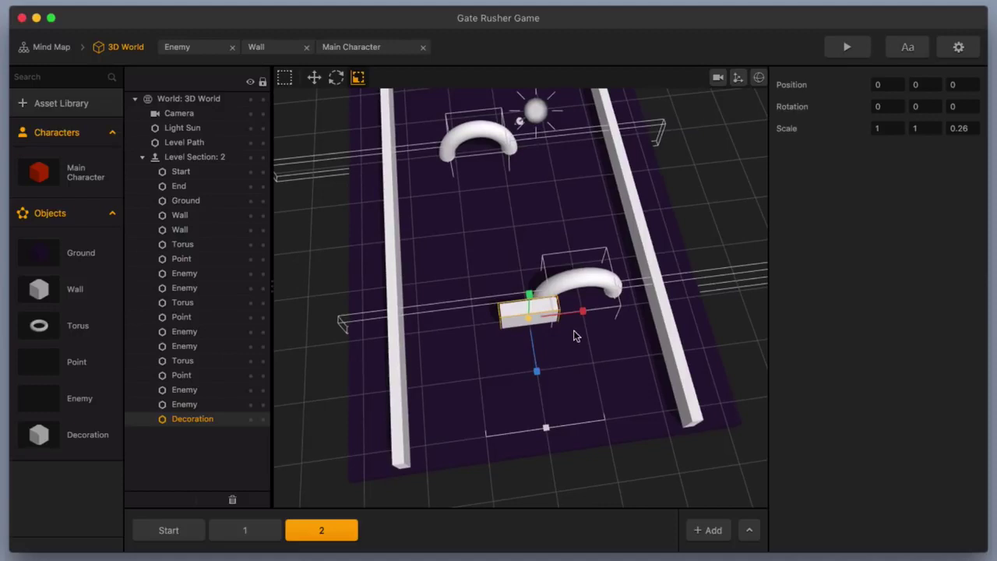
- Move the Decoration beside the nearest gate's left leg, to about X -1.05 and Z -0.59
scroll(563, 329, up, 5)
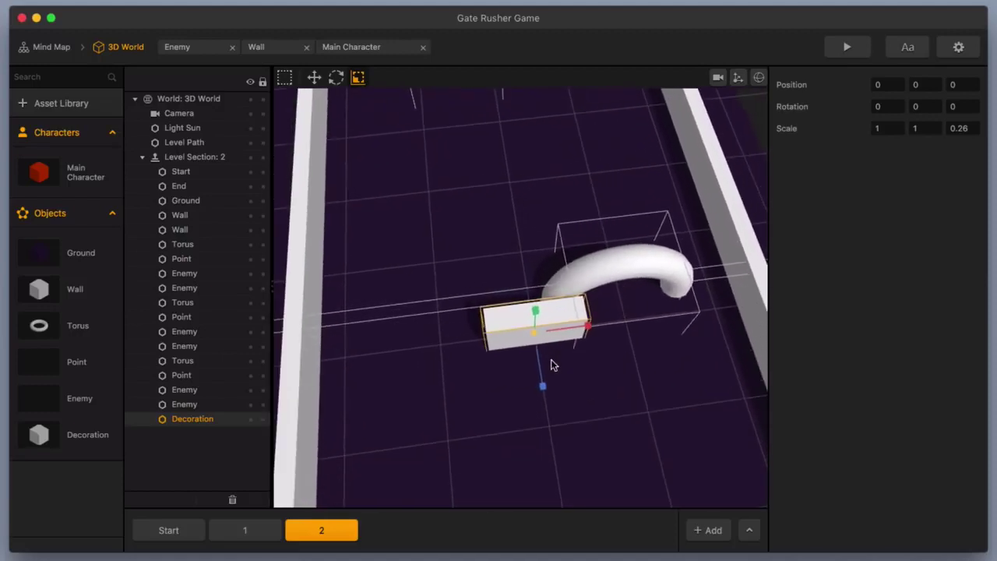
scroll(549, 361, right, 2)
scroll(547, 358, left, 2)
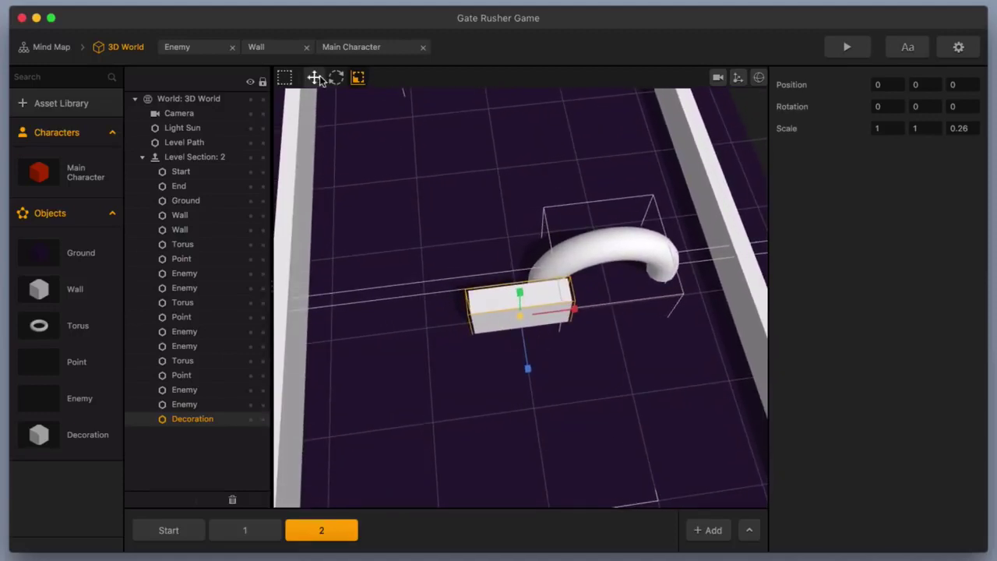
click(315, 77)
drag(554, 319, 480, 344)
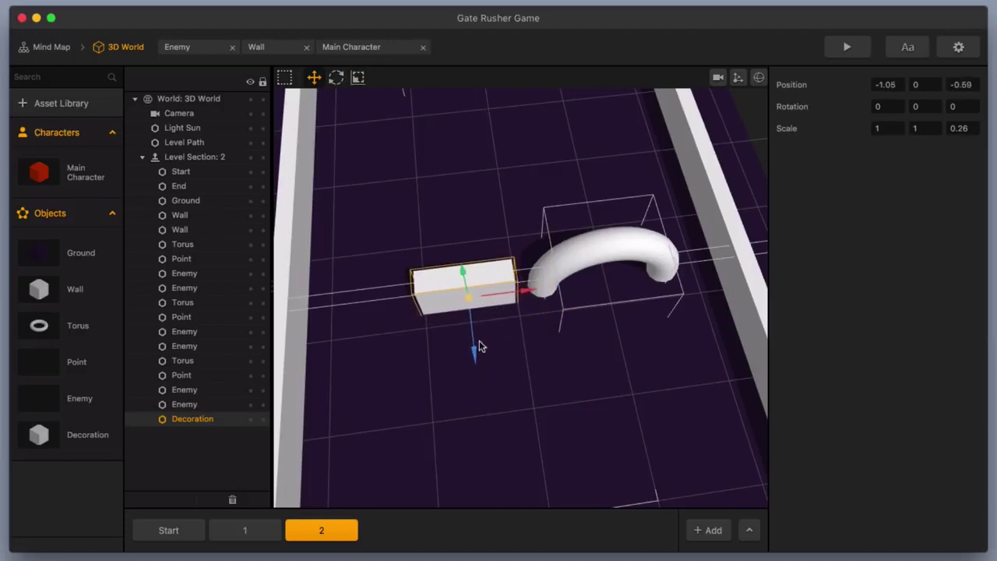
- Lower the Decoration to about Y -0.9 and slightly reduce its height so it lies almost flat on the ground
drag(463, 272, 470, 291)
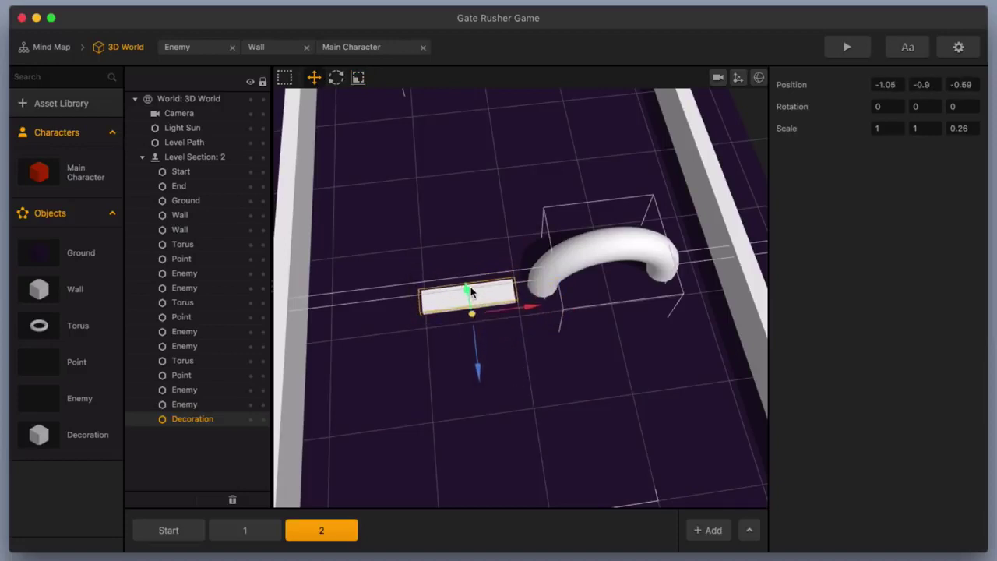
click(471, 292)
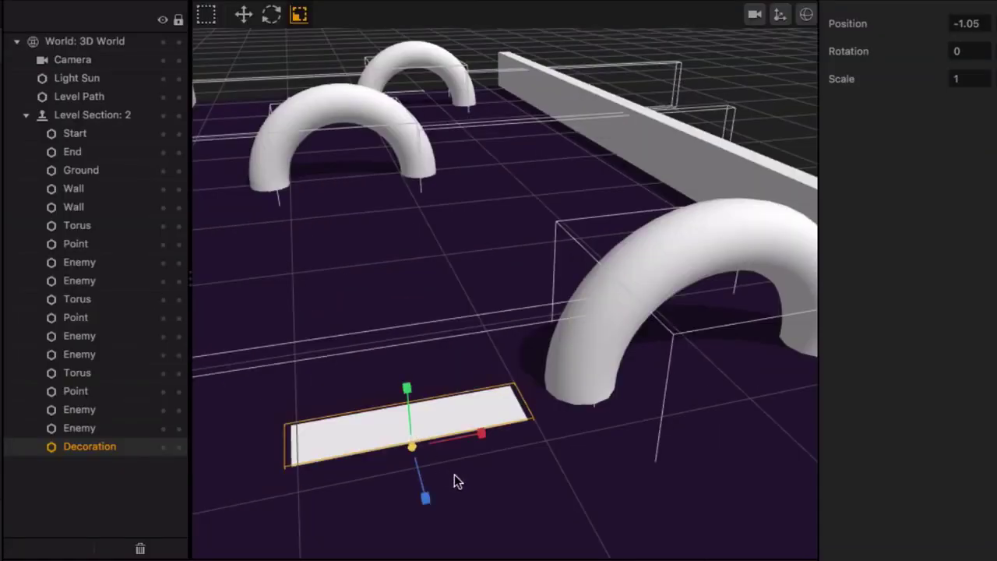
right_drag(454, 474, 456, 434)
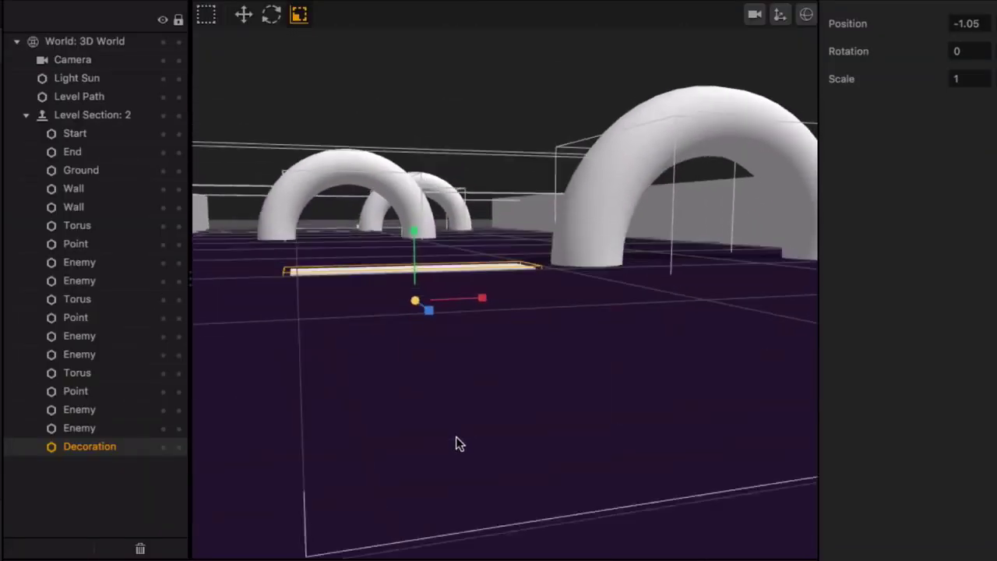
scroll(429, 271, up, 5)
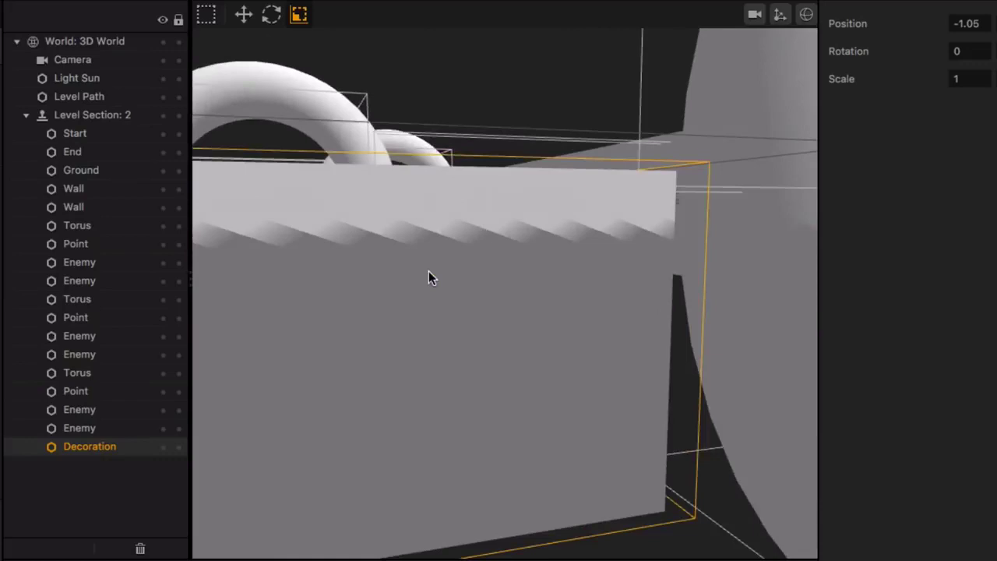
scroll(429, 271, down, 3)
mouse_move(321, 279)
middle_down()
mouse_move(351, 295)
mouse_move(348, 280)
mouse_move(338, 285)
middle_up()
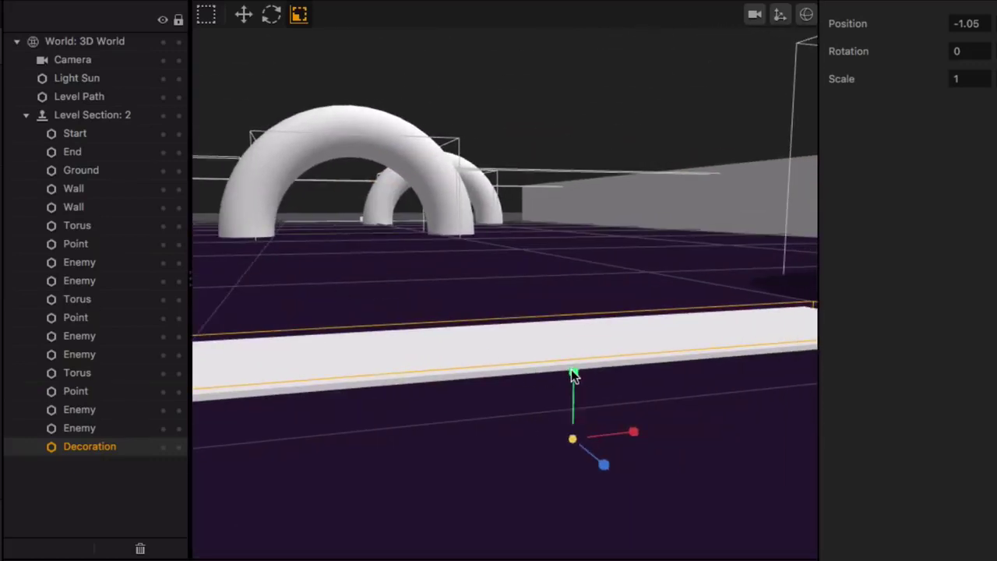
drag(571, 373, 570, 376)
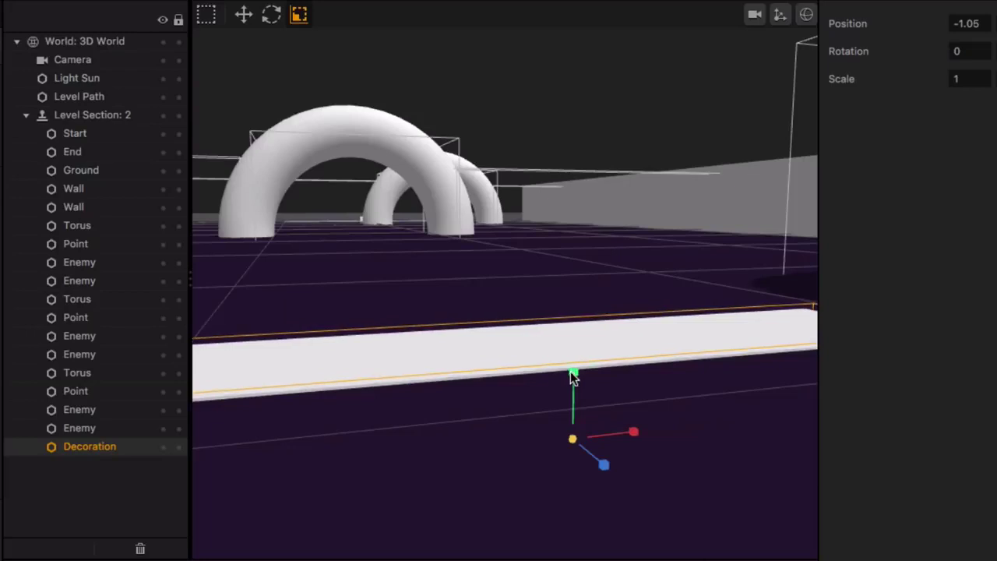
scroll(570, 374, down, 5)
middle_drag(571, 370, 564, 398)
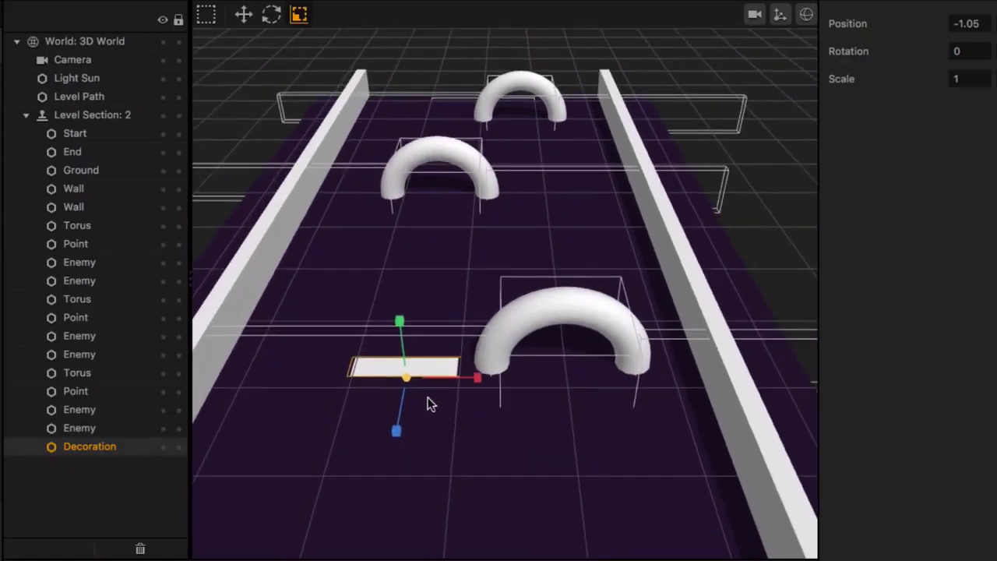
- Move the Decoration to about X -2.14 and stretch its X scale to about 2.63, spanning the left wall and nearest gate
click(243, 14)
middle_drag(428, 404, 443, 463)
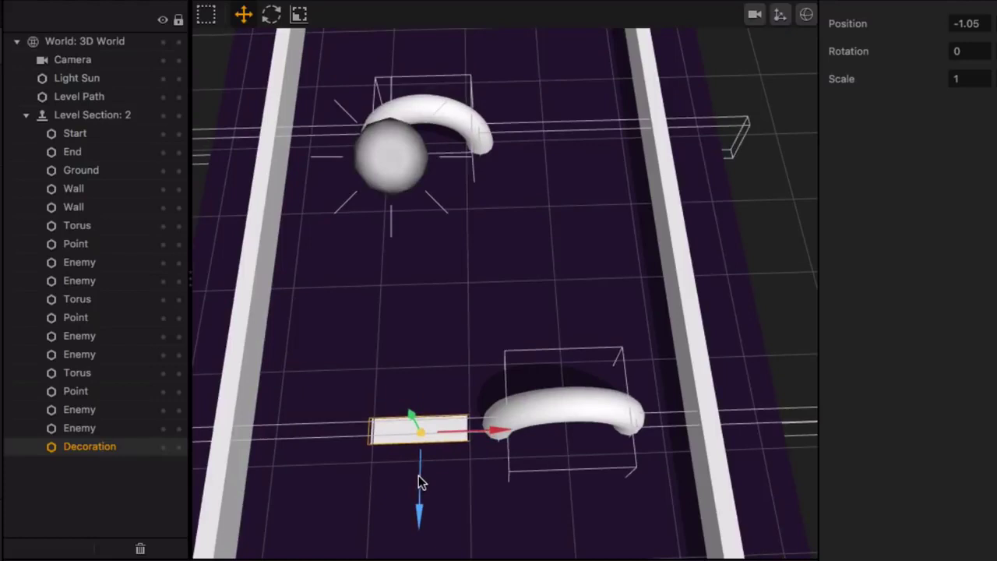
click(299, 14)
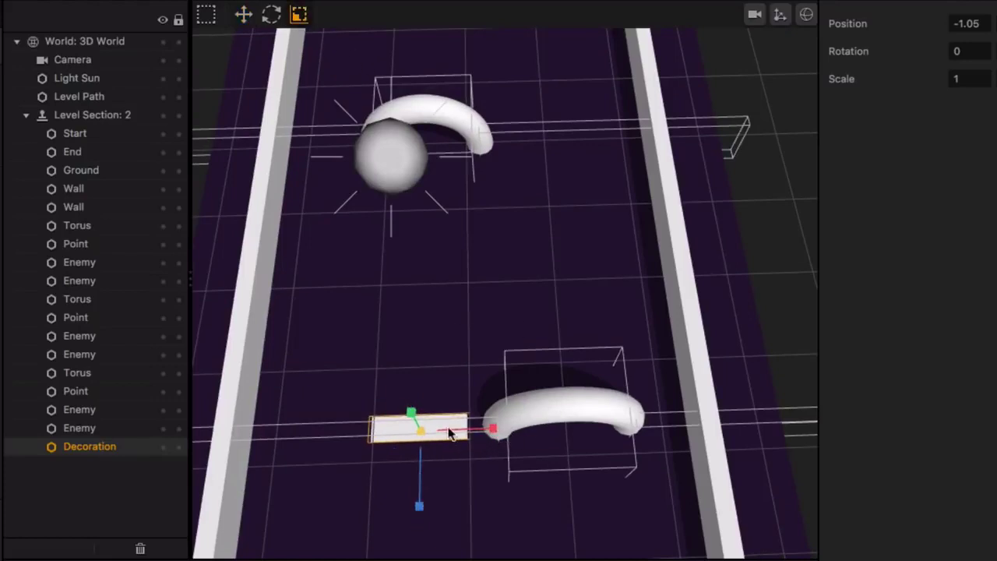
click(243, 14)
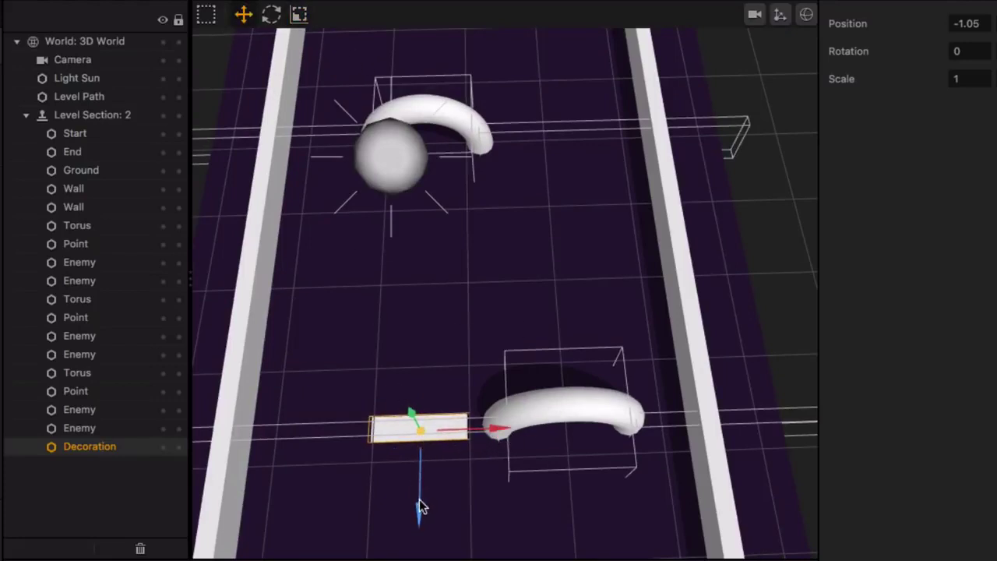
drag(465, 431, 418, 435)
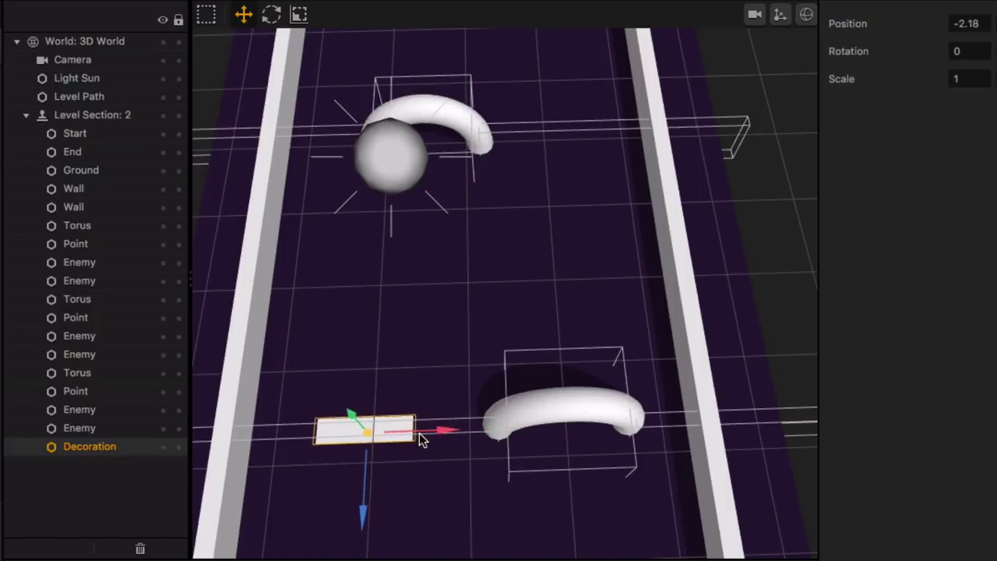
click(299, 14)
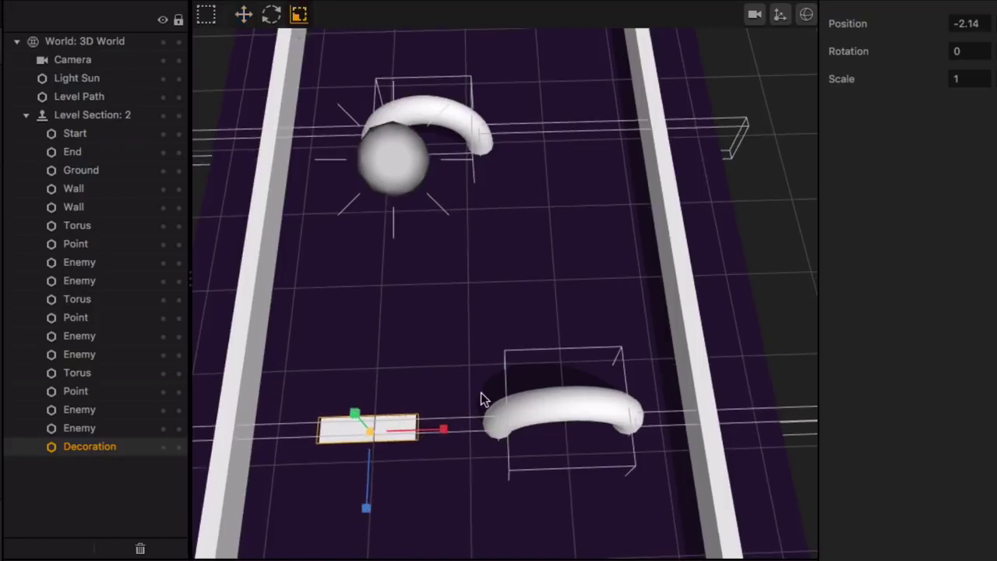
drag(442, 429, 555, 443)
scroll(526, 450, down, 3)
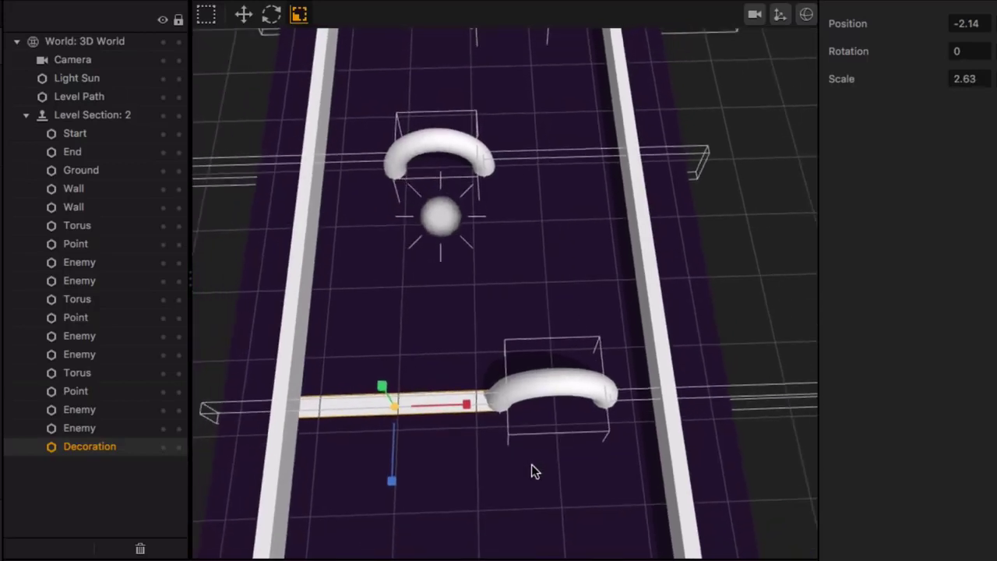
- Duplicate the Decoration and move the copy to the nearest gate's right side, at about X 5.99
middle_drag(531, 464, 511, 415)
scroll(470, 332, up, 3)
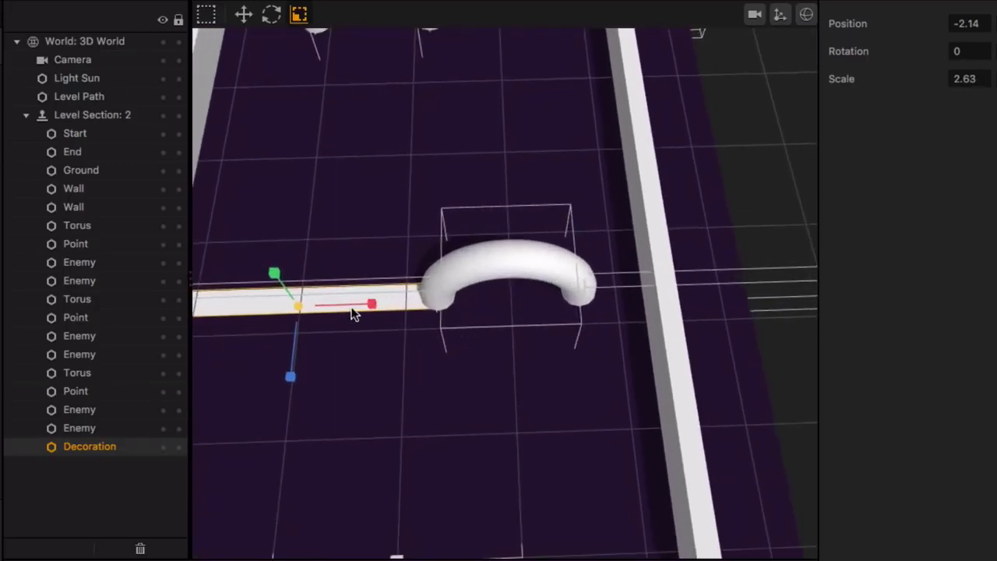
click(243, 14)
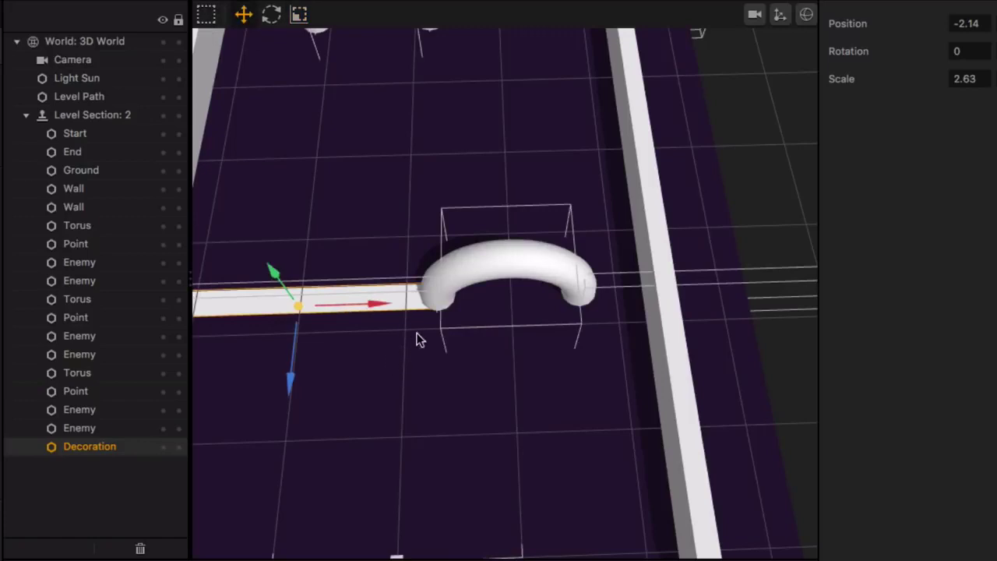
scroll(382, 337, down, 5)
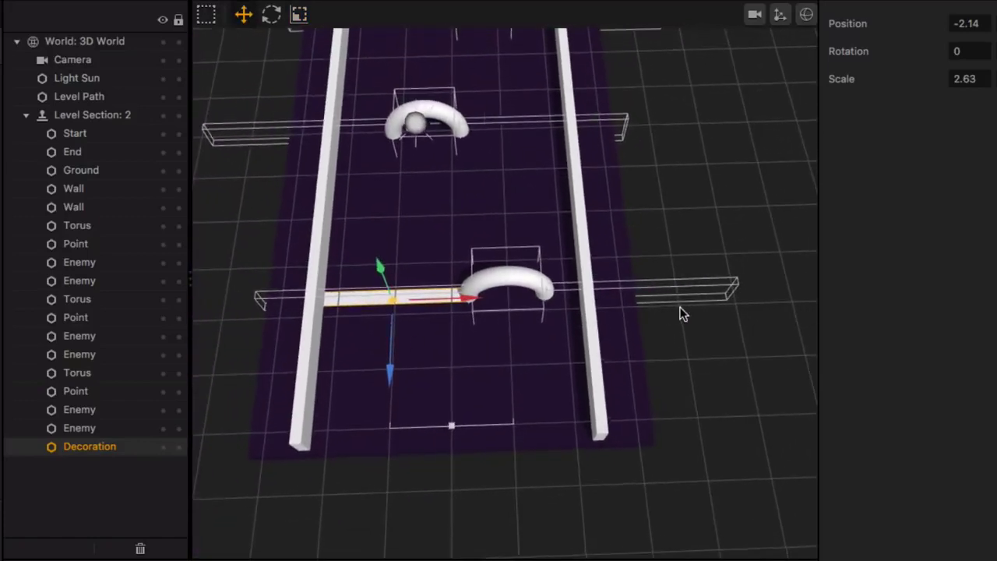
scroll(678, 311, up, 3)
scroll(668, 312, up, 1)
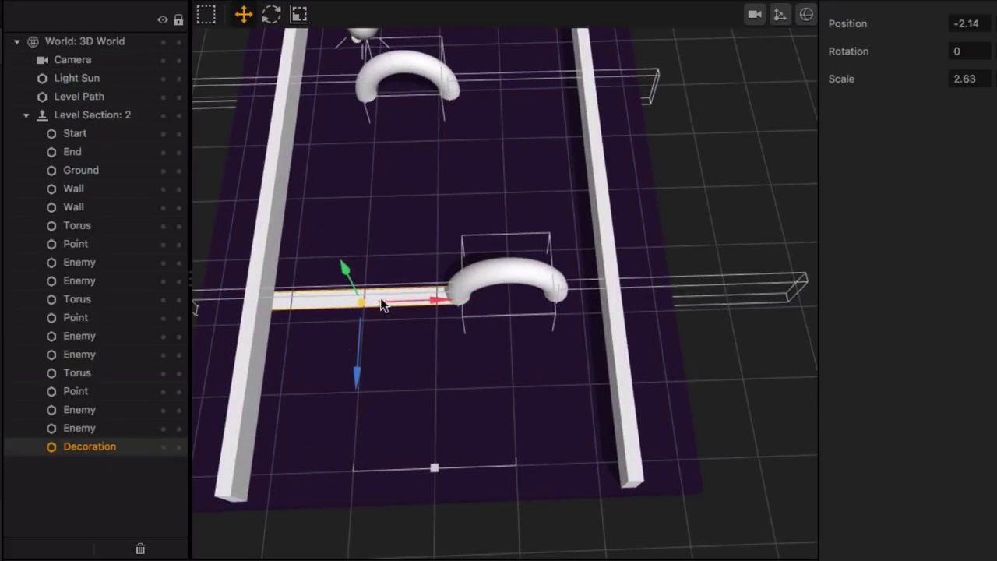
key(super+d)
drag(381, 303, 690, 309)
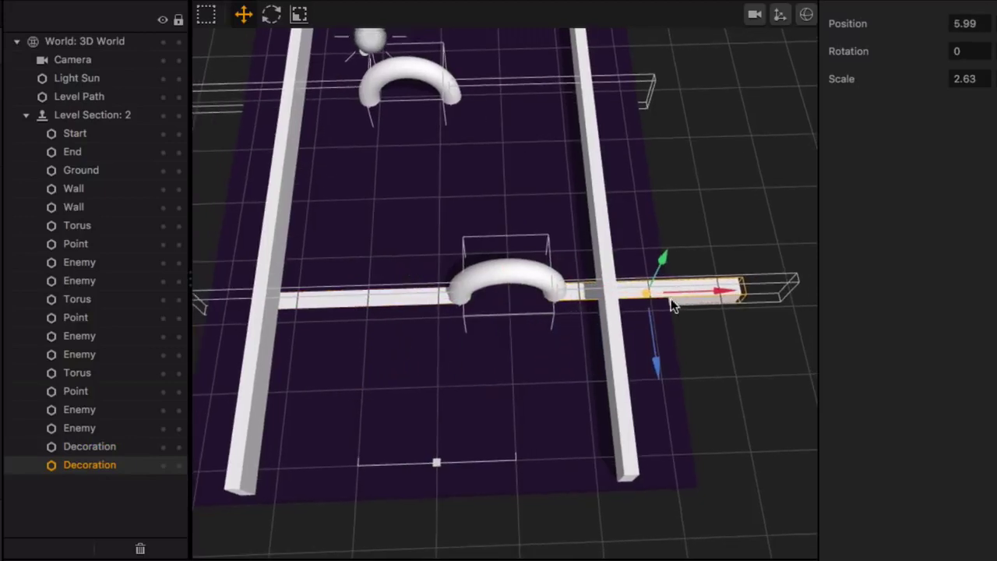
scroll(656, 310, up, 5)
middle_drag(655, 319, 618, 319)
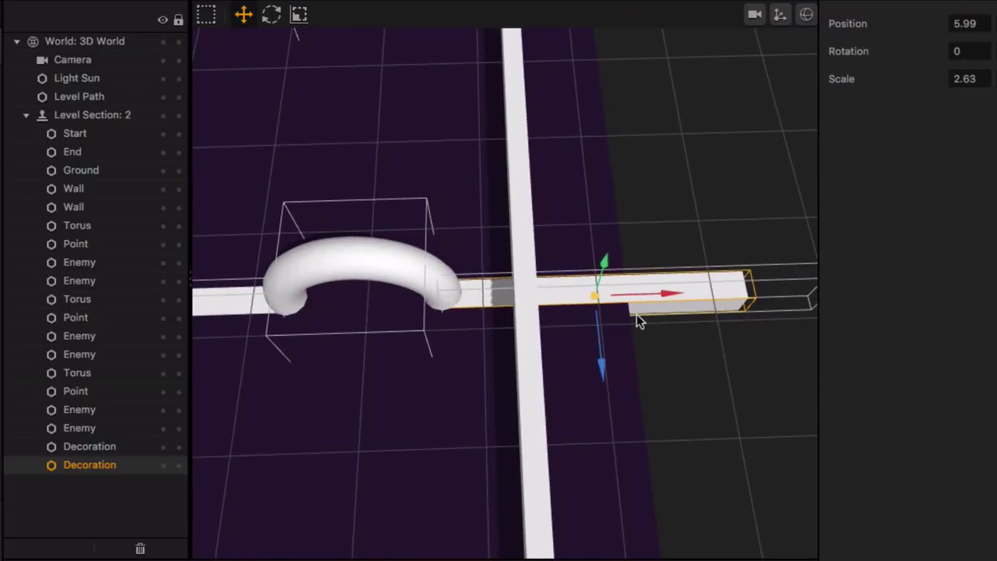
scroll(485, 347, down, 10)
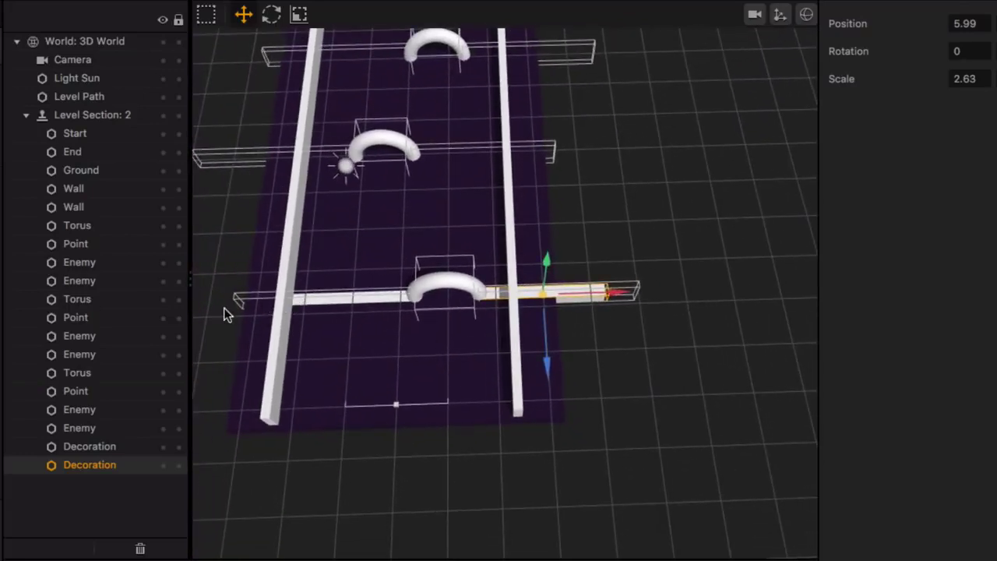
scroll(525, 294, up, 8)
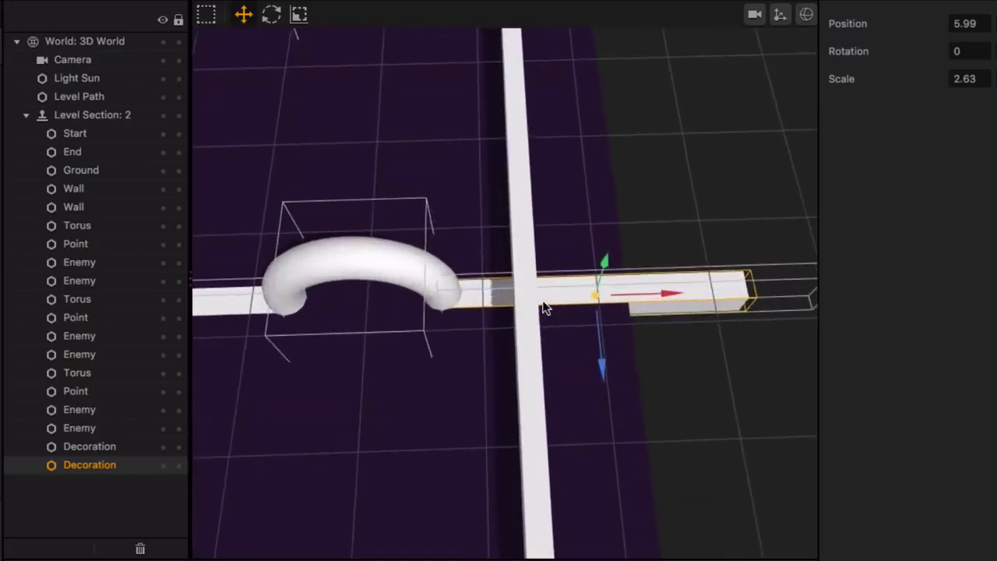
- Shrink the copied Decoration's X scale to about 0.62 and move it between the gate and right wall, at about X 3.97
click(299, 14)
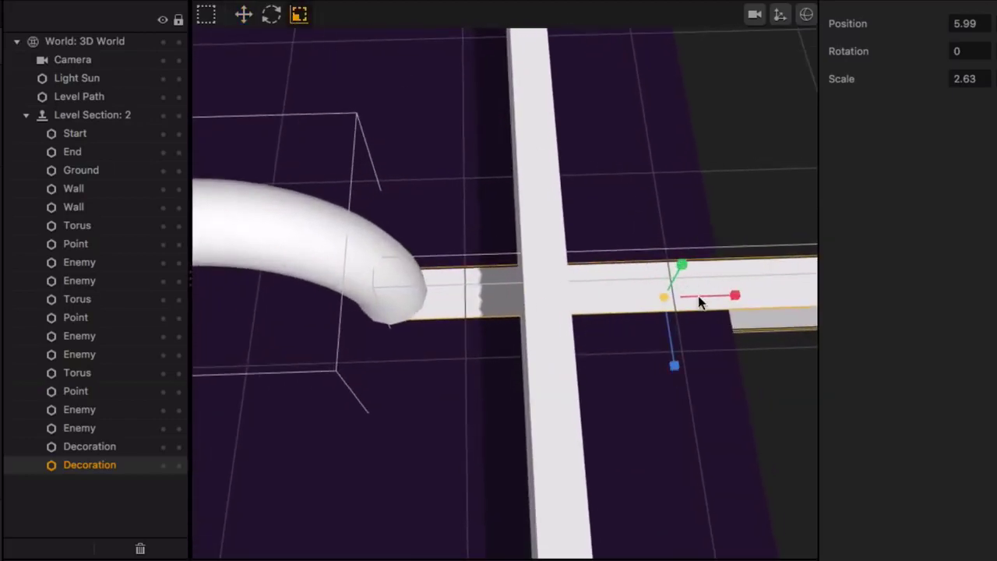
drag(701, 295, 681, 300)
key(w)
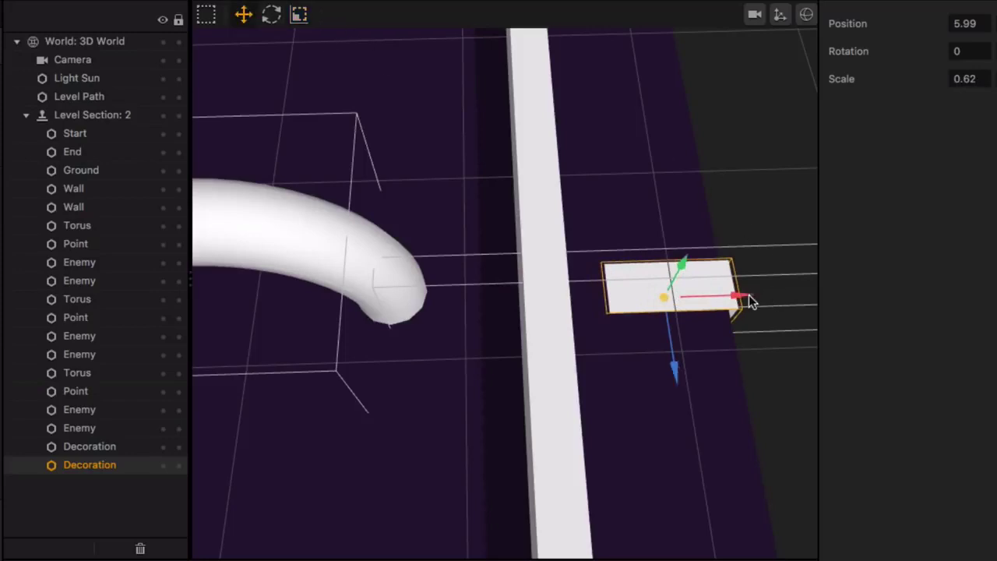
drag(744, 300, 509, 311)
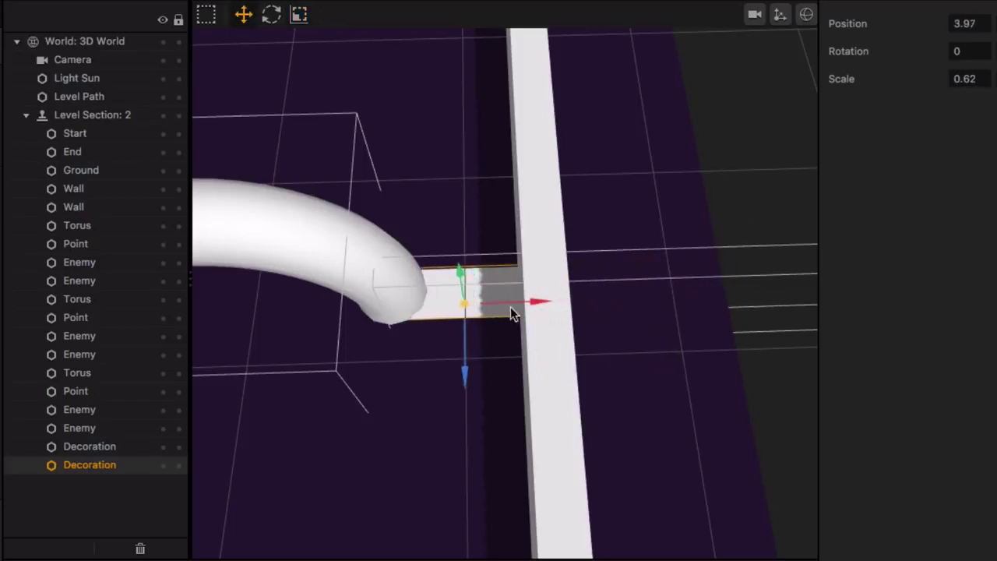
- Duplicate both Decorations together and move the copies along Z to line up with the middle gate
scroll(492, 318, down, 5)
scroll(478, 314, up, 3)
middle_drag(431, 301, 466, 339)
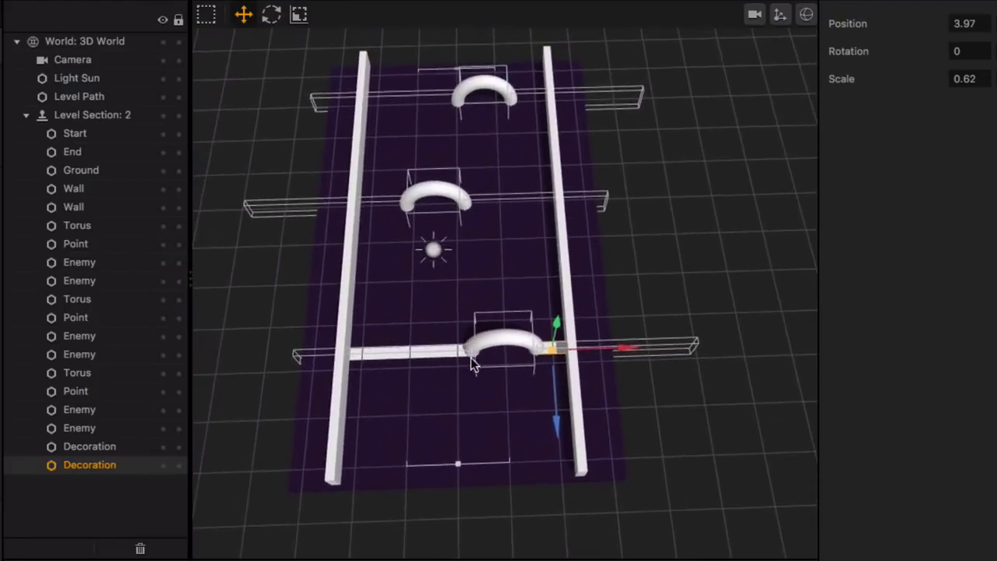
scroll(471, 361, up, 5)
shift+click(89, 447)
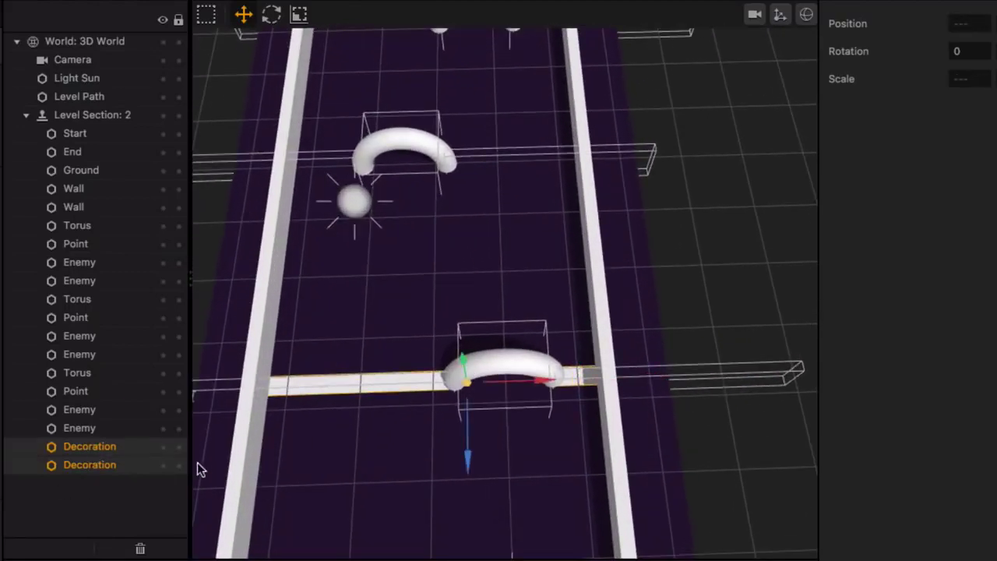
middle_drag(470, 370, 471, 413)
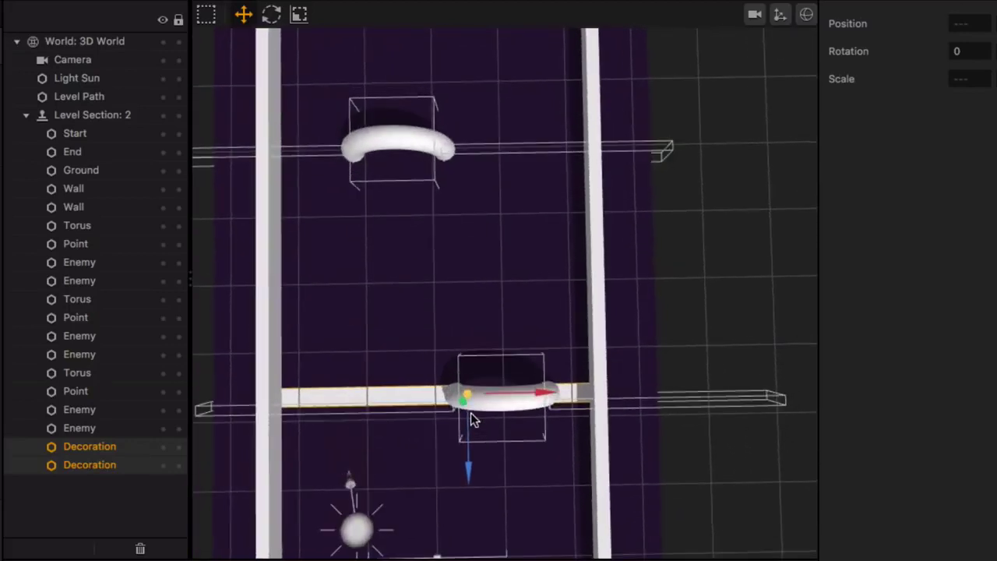
alt+drag(472, 411, 466, 365)
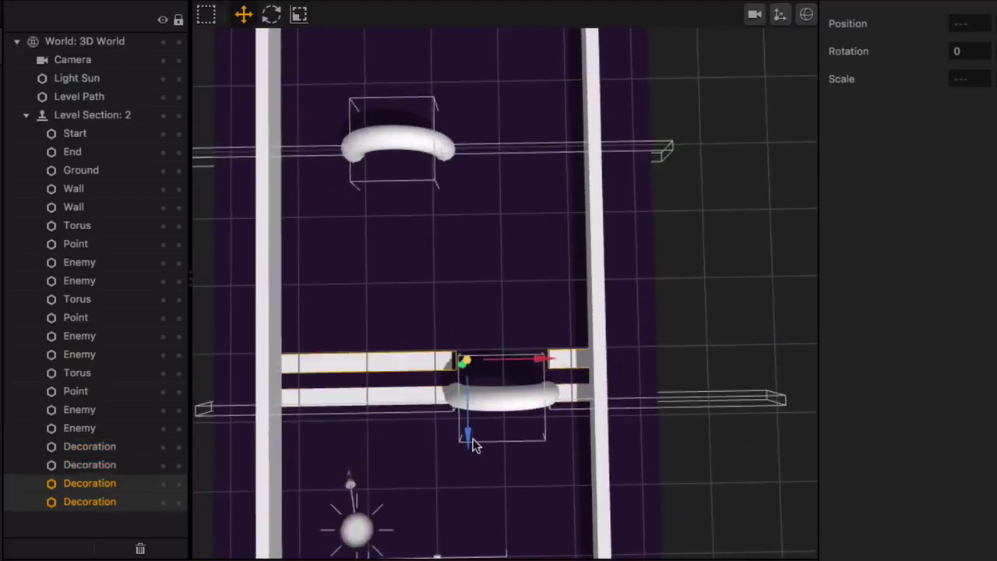
drag(472, 444, 470, 231)
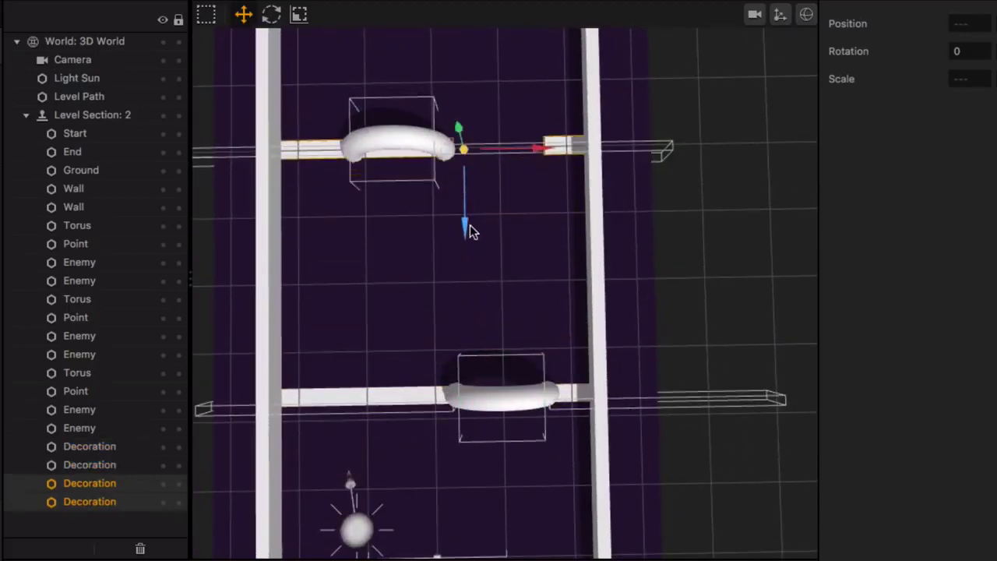
- Fit the middle gate's long Decoration between its right leg and the right wall, at about X 2.68 with X scale 2.18
scroll(464, 221, up, 5)
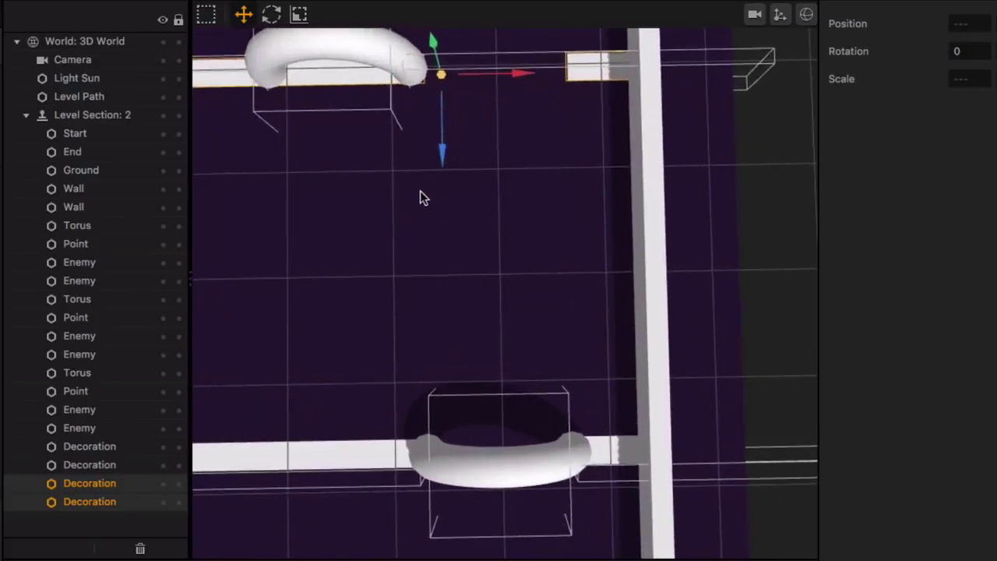
middle_drag(421, 198, 501, 240)
middle_drag(562, 272, 488, 269)
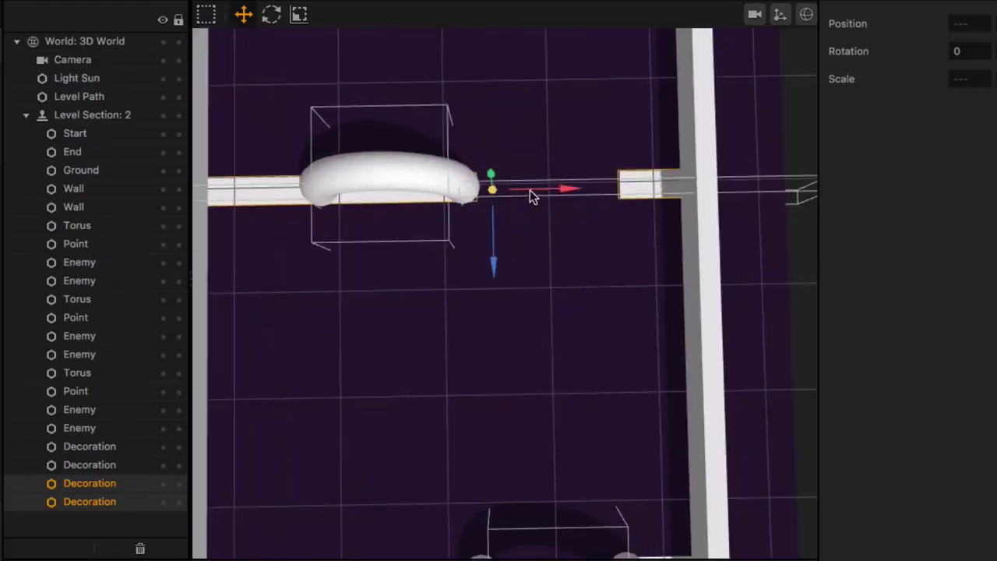
click(92, 469)
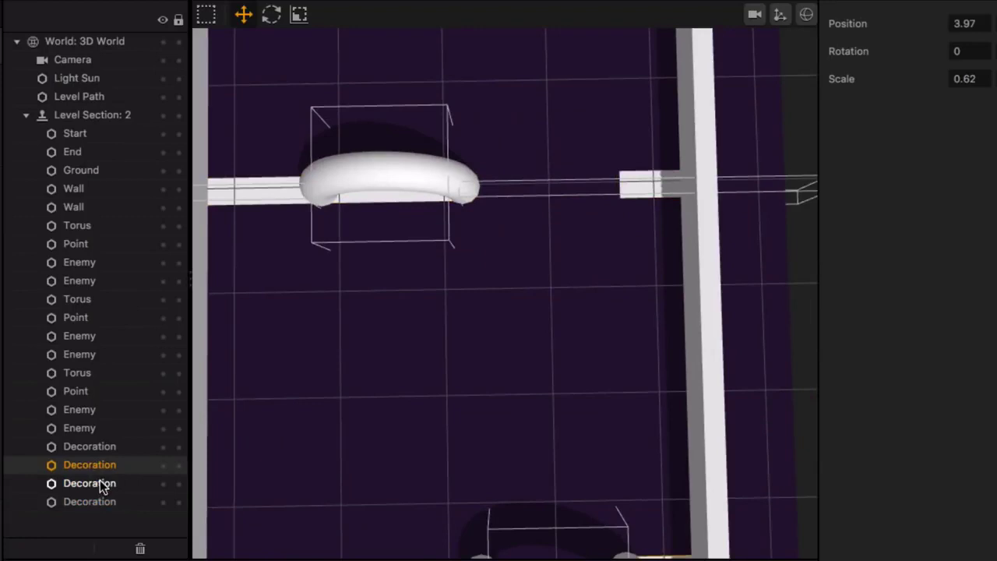
click(100, 485)
drag(419, 195, 652, 187)
click(304, 13)
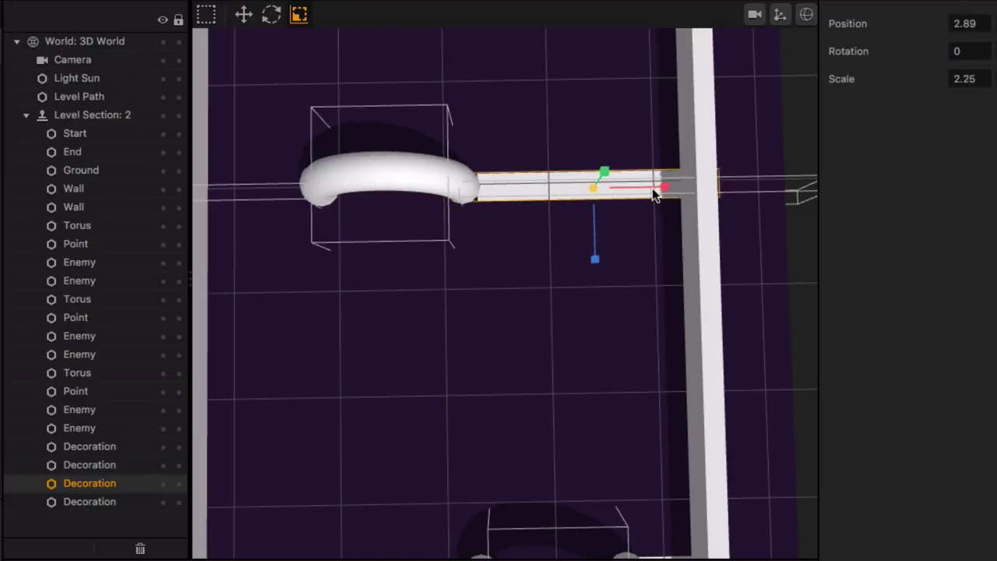
click(243, 14)
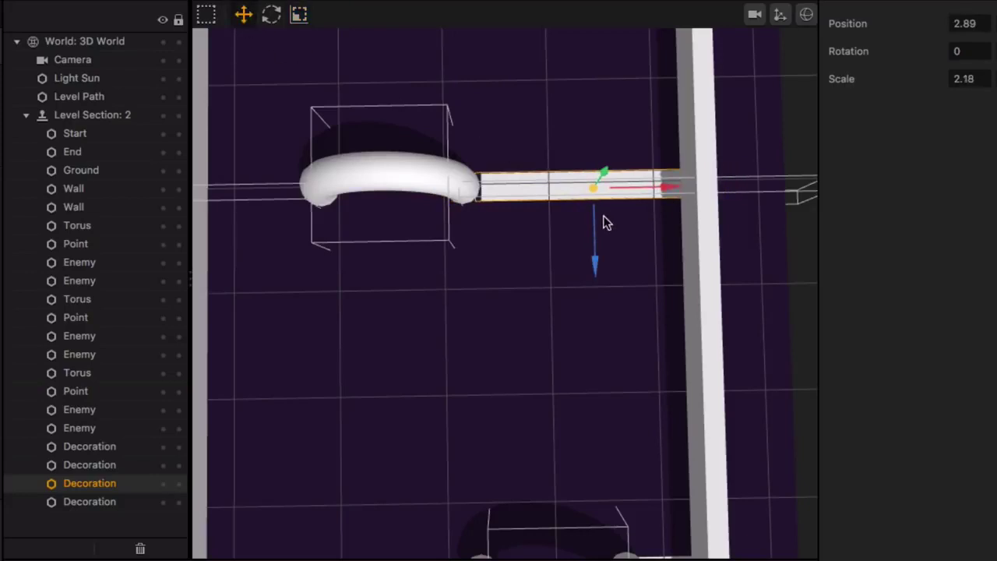
drag(653, 200, 646, 191)
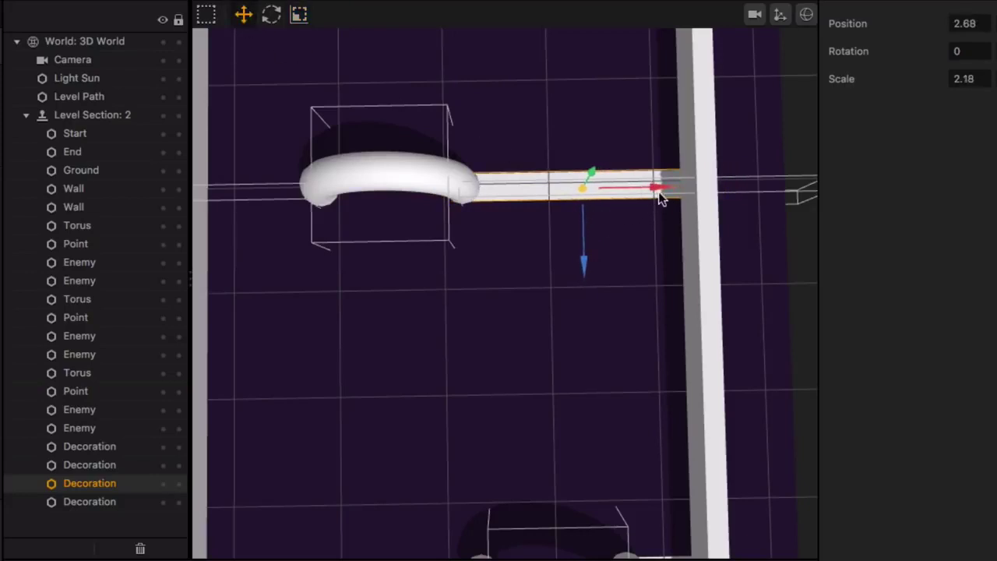
- Move the middle gate's short Decoration between the left wall and the gate, at about X -3.56 with X scale 1.06
click(102, 500)
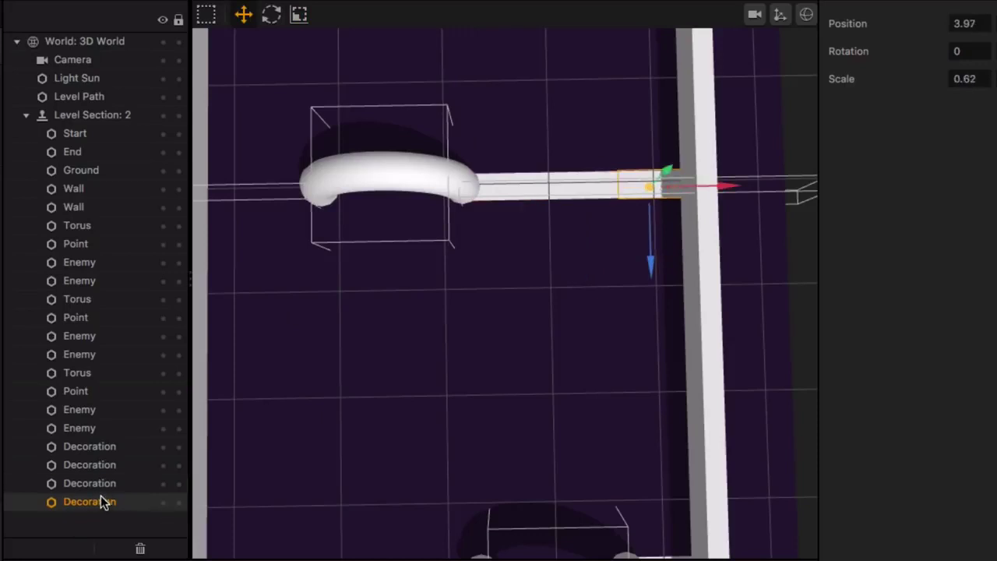
drag(751, 193, 352, 209)
click(299, 16)
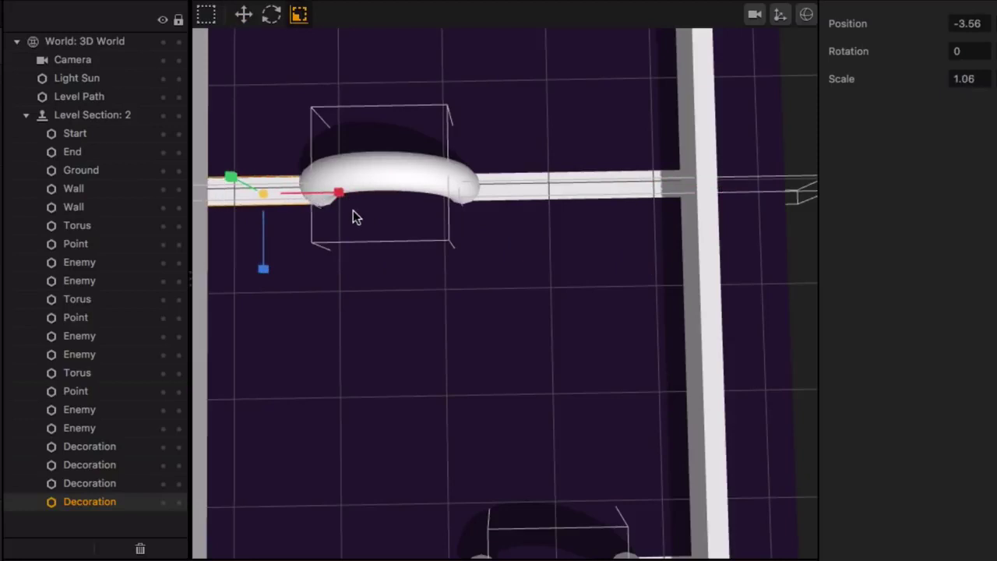
- Duplicate the middle gate's two Decorations and move the copies along Z to line up with the farthest gate
middle_drag(361, 226, 397, 222)
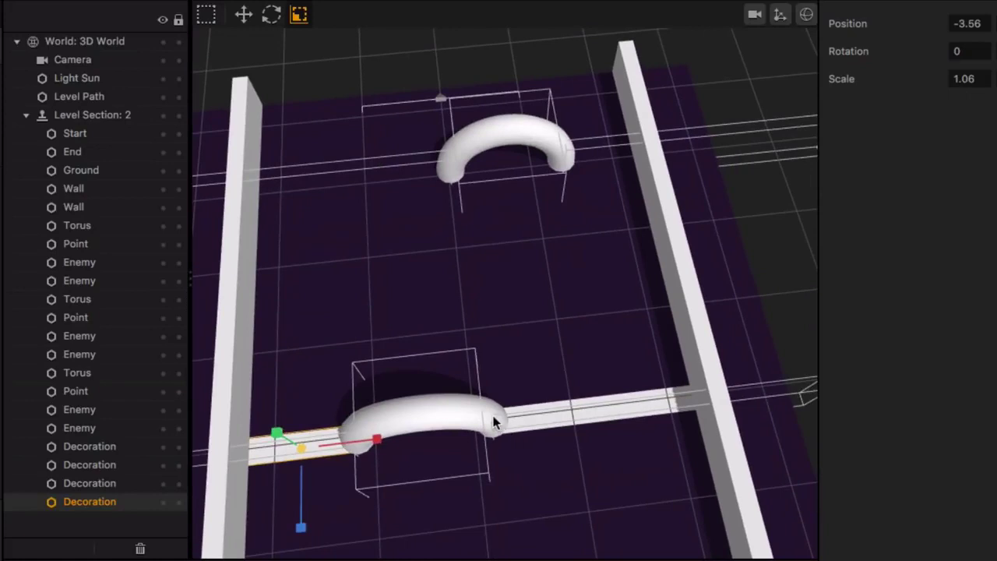
middle_drag(493, 422, 513, 286)
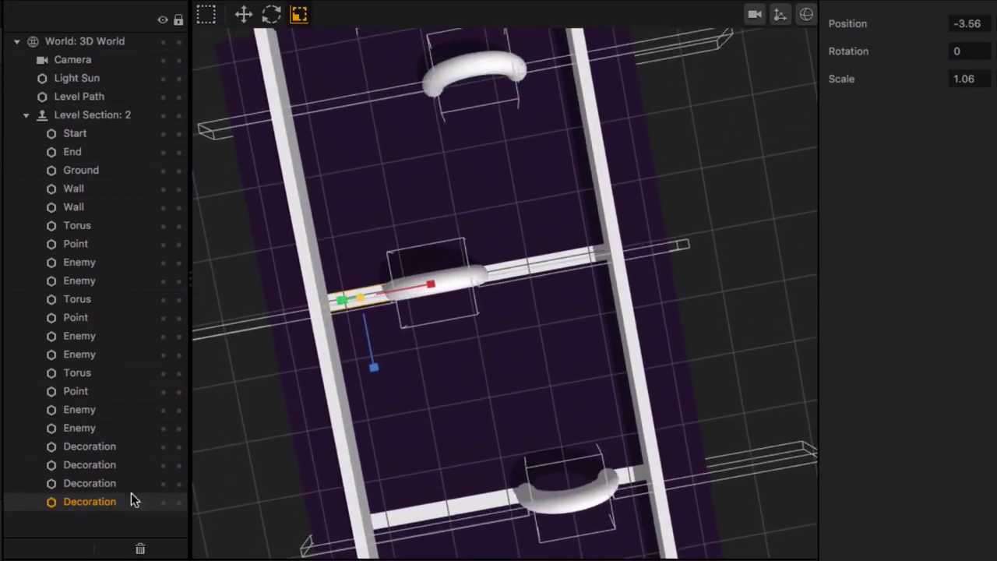
shift+click(96, 485)
key(ctrl+d)
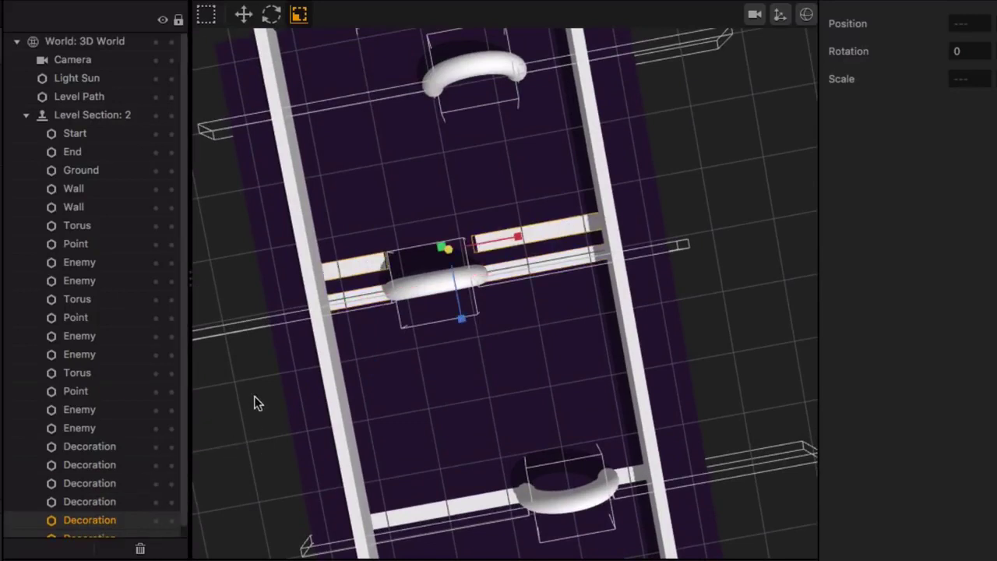
scroll(403, 346, up, 5)
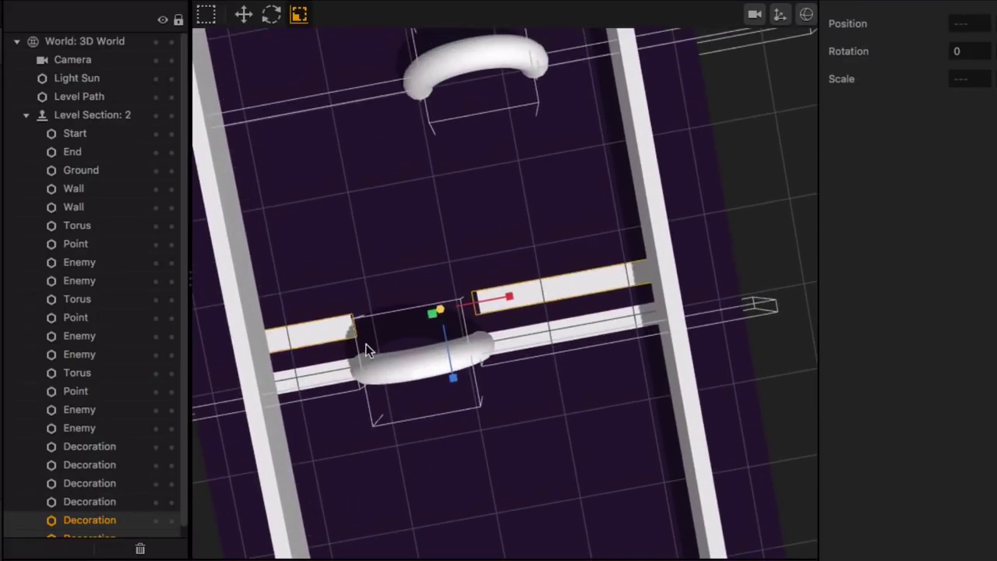
click(243, 17)
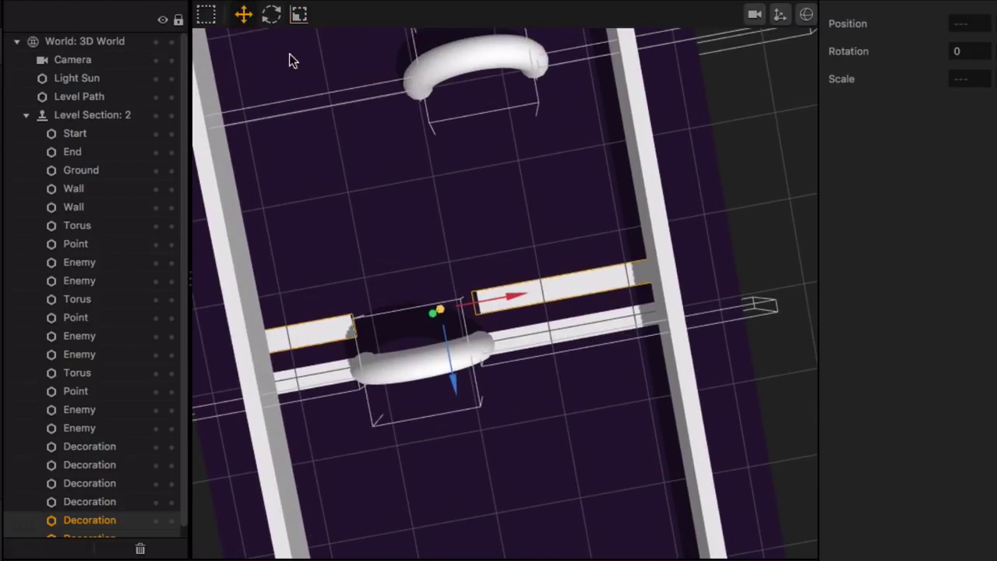
drag(445, 364, 403, 145)
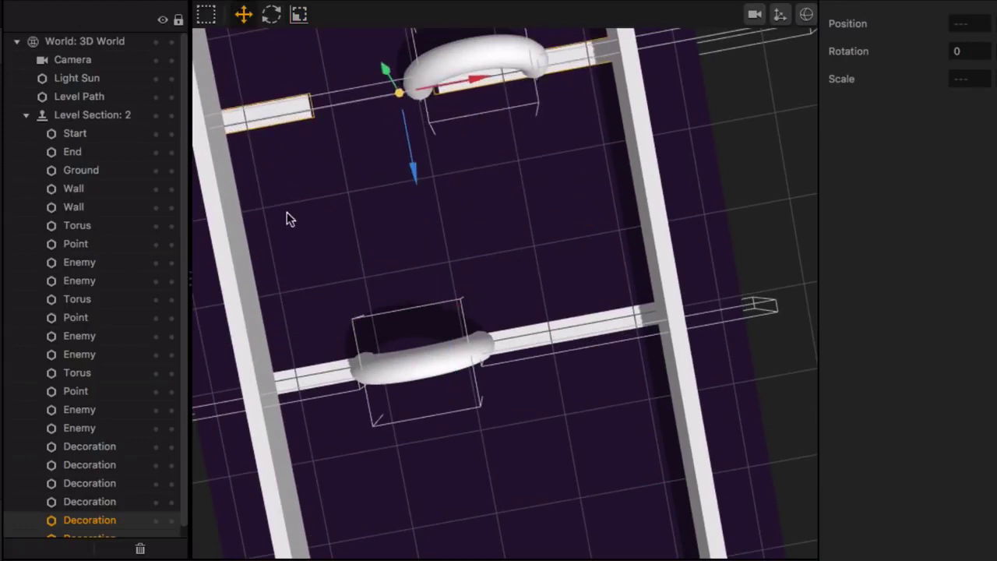
- Move the farthest gate's long Decoration along X to the gate's left side
scroll(110, 464, down, 1)
click(104, 490)
click(103, 508)
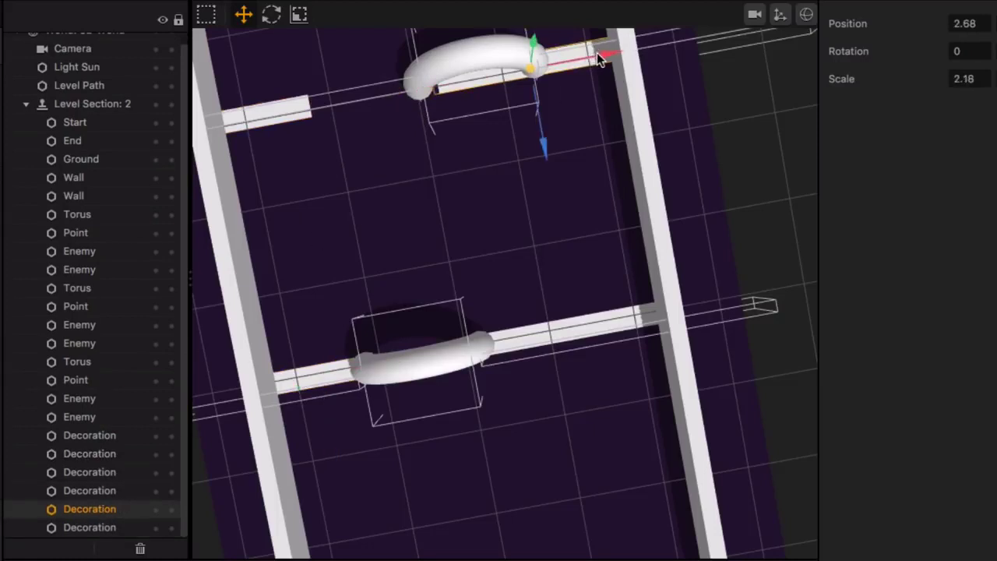
drag(596, 56, 427, 95)
- Move the farthest gate's short Decoration to the gate's right side, at about X 3.7
click(238, 117)
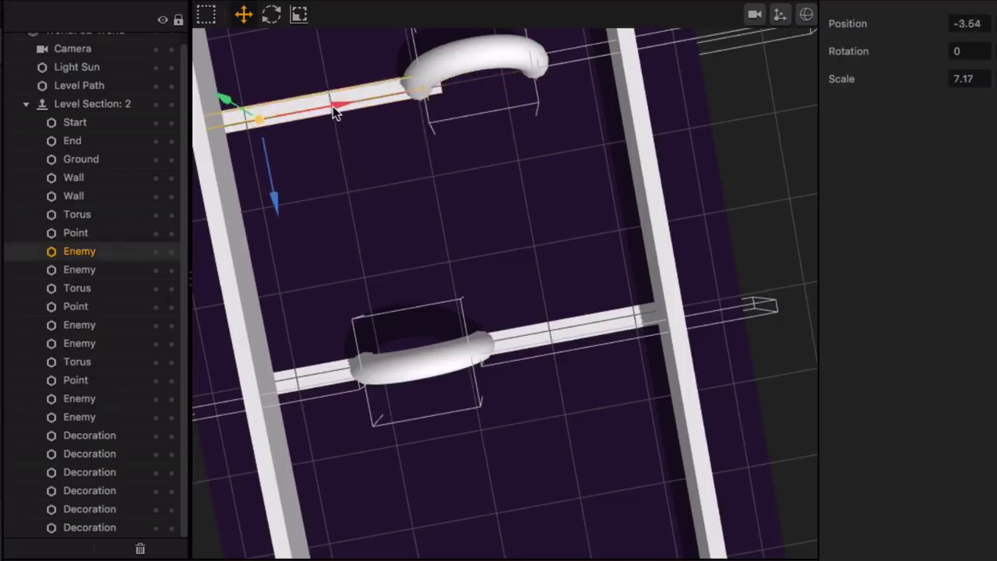
drag(333, 106, 645, 79)
key(ctrl+z)
click(101, 527)
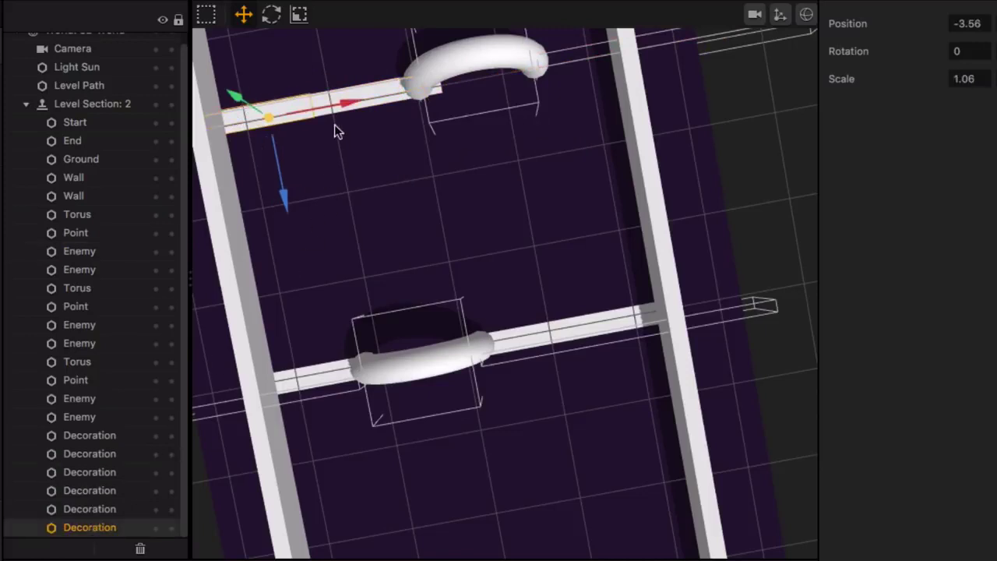
drag(348, 108, 652, 80)
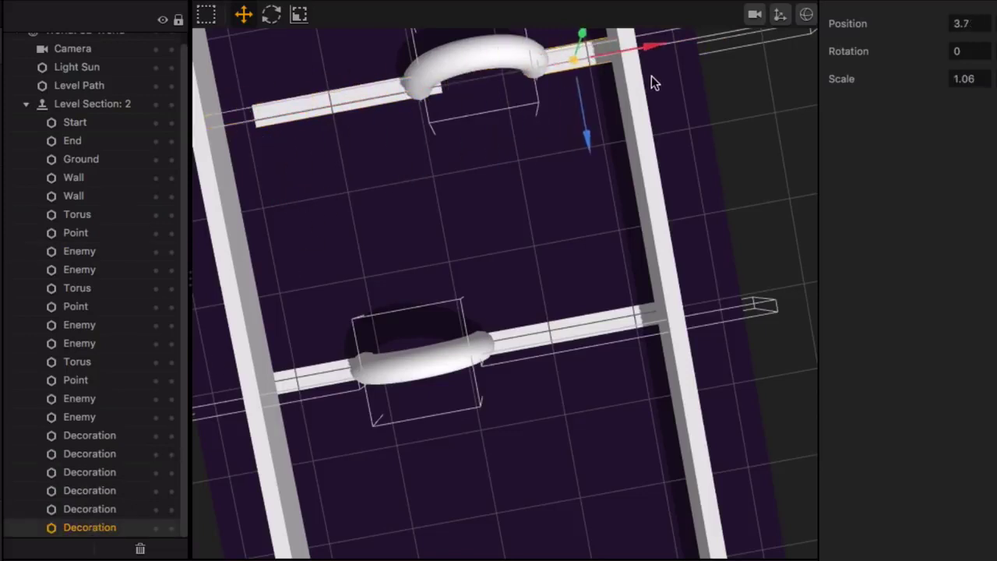
- Adjust the farthest gate's long Decoration to fit between the left wall and the gate's left leg
scroll(629, 86, down, 3)
scroll(598, 94, up, 3)
scroll(520, 183, left, 5)
click(420, 241)
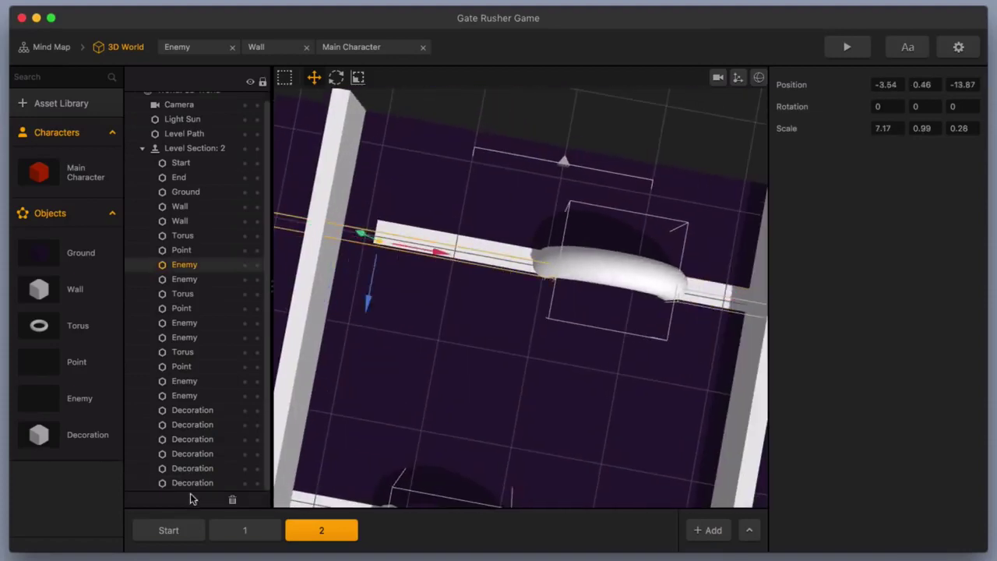
click(192, 483)
click(192, 468)
drag(516, 261, 489, 251)
key(r)
scroll(518, 223, down, 5)
scroll(518, 223, down, 3)
- Copy one pair of Decorations from level section 2 into section 1 and line the pair up with the nearest gate
click(245, 529)
scroll(525, 252, up, 3)
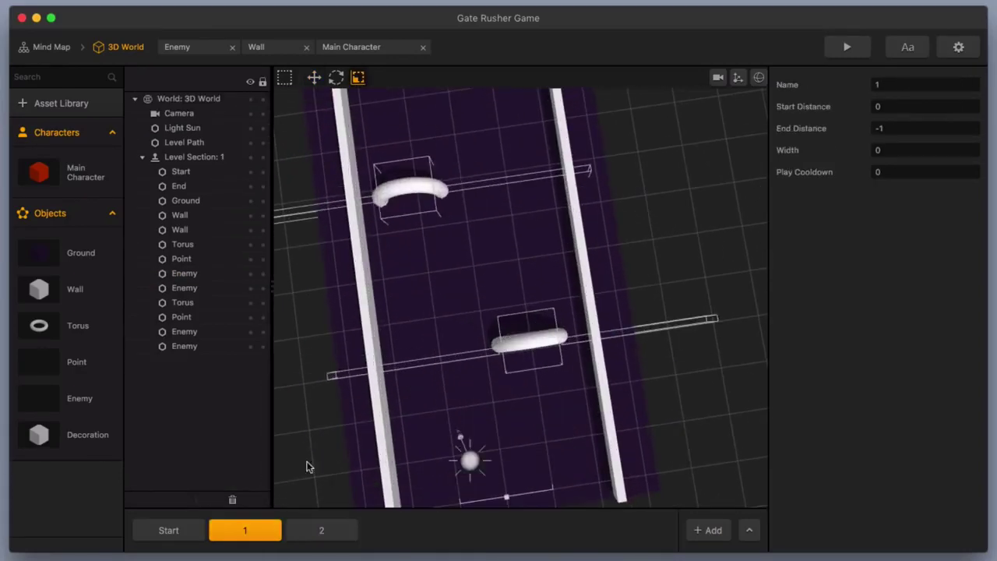
click(320, 529)
click(204, 419)
shift+click(216, 436)
key(super+c)
click(257, 533)
key(super+v)
key(w)
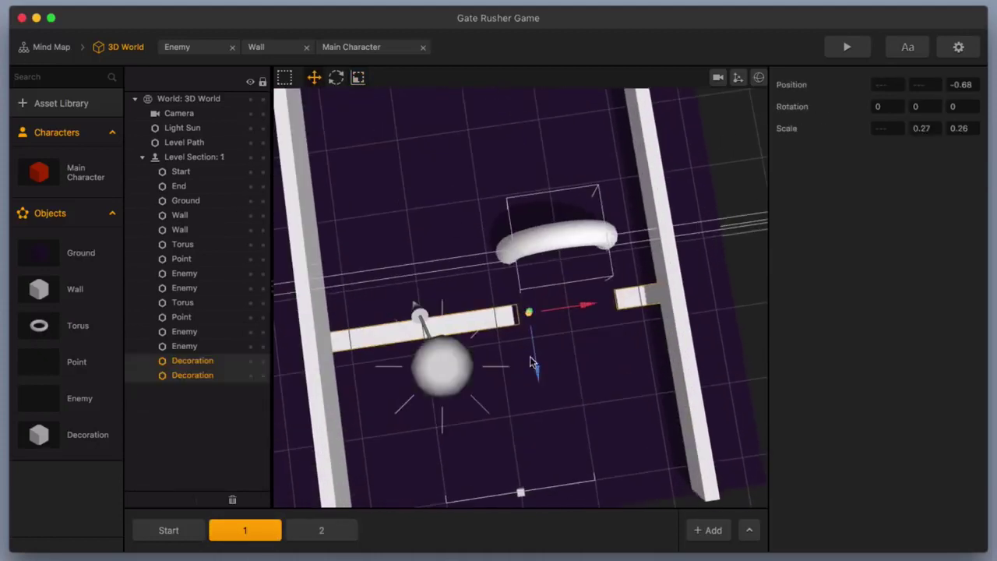
drag(531, 358, 523, 302)
- Duplicate the Decoration pair in section 1 and move the copies along Z toward the second gate, to about Z -8.13
scroll(523, 305, up, 3)
key(super+d)
drag(513, 402, 483, 211)
scroll(483, 211, up, 2)
- Place the short copy left of section 1's second gate and the long one right of it, at about X 1.82, Z -9.55, X scale 2.63
click(636, 251)
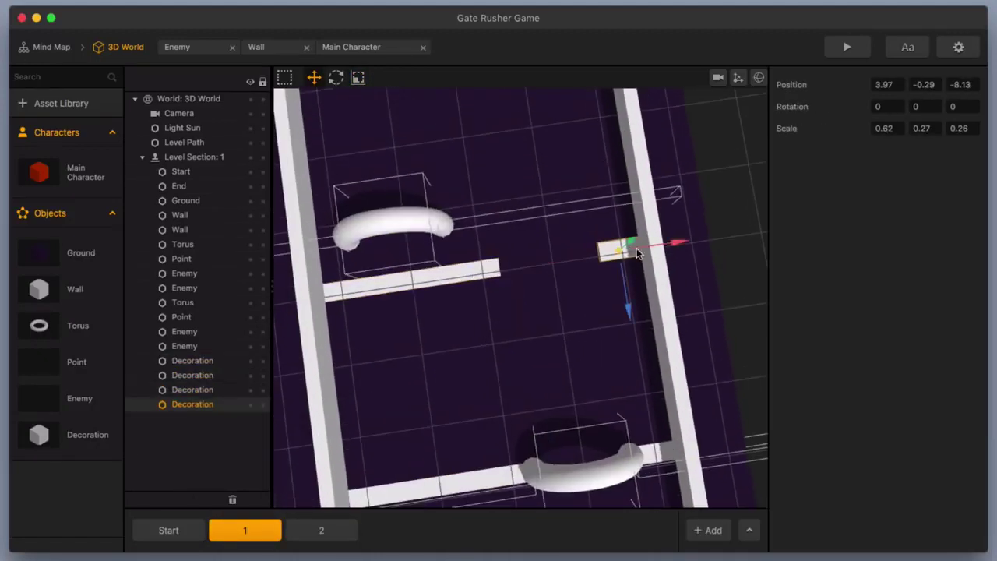
drag(636, 251, 338, 282)
click(398, 283)
drag(444, 274, 584, 254)
drag(553, 300, 543, 257)
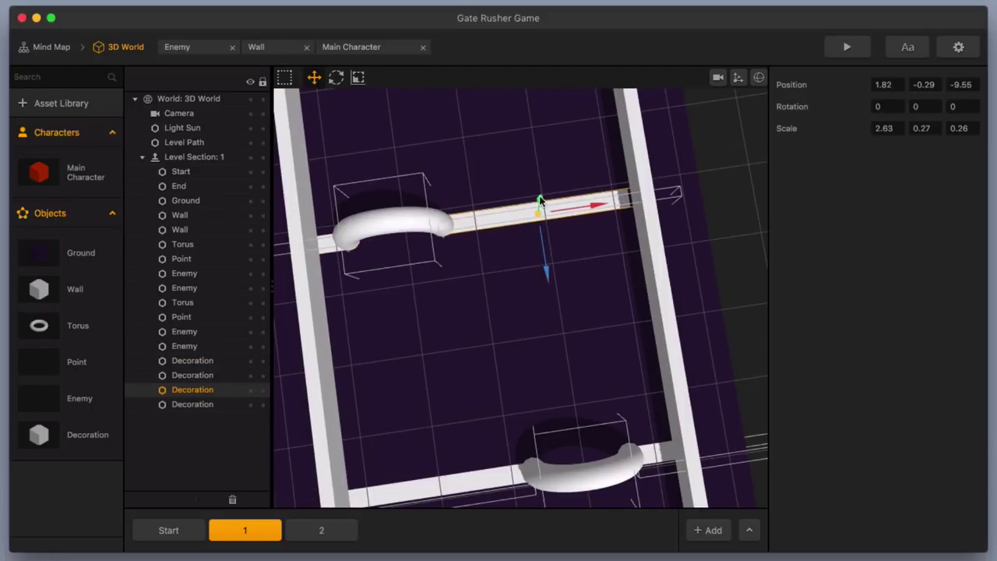
key(r)
scroll(510, 268, down, 4)
- Paste the Decoration pair into the Start section and move it along Z toward the nearer gate, to about Z -13.55
click(168, 529)
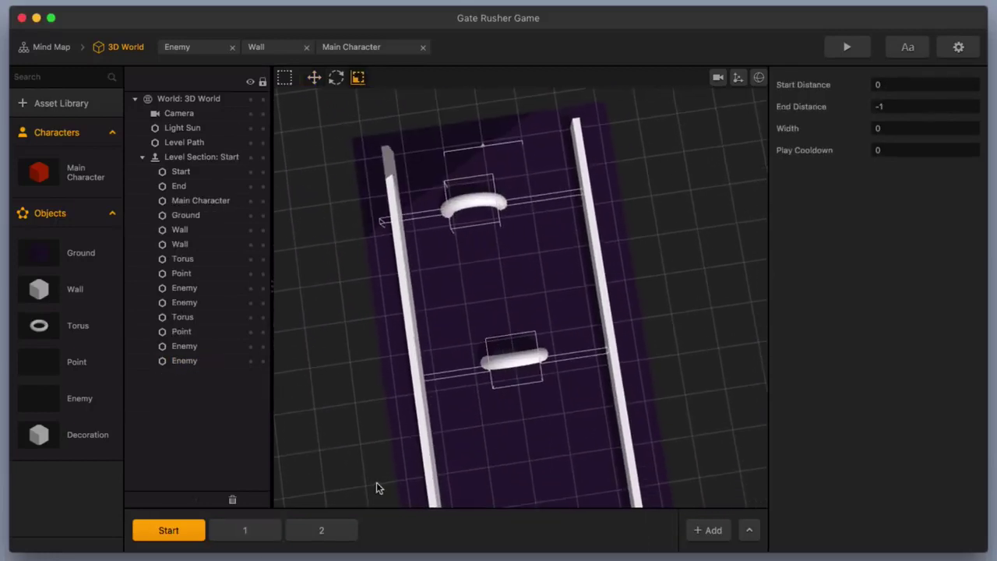
key(super+v)
scroll(489, 360, down, 3)
key(w)
scroll(489, 360, down, 1)
drag(562, 455, 525, 218)
scroll(518, 393, up, 4)
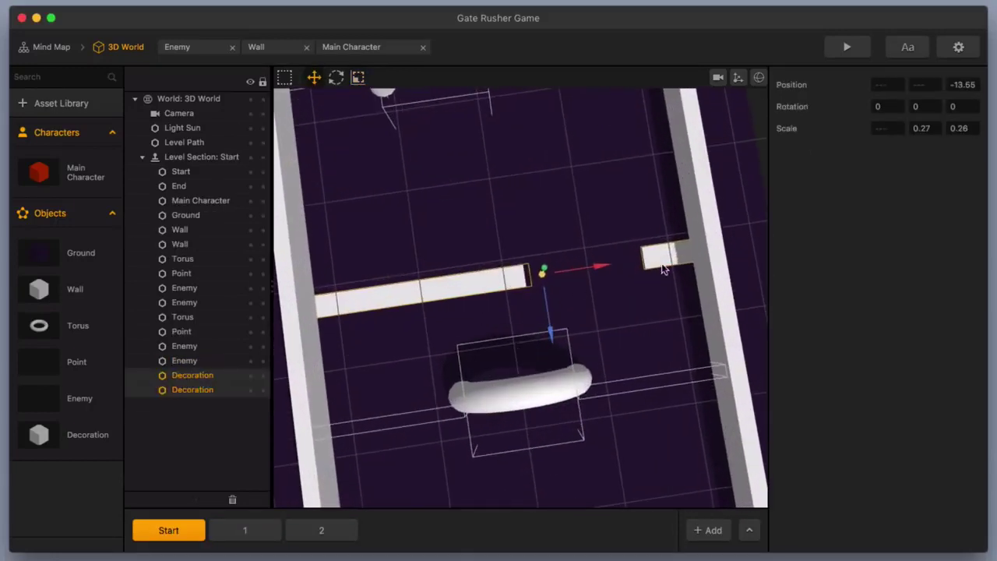
- Fit the long Decoration between the left wall and the Start section's nearer gate, at about X -3.08, Z -10.96, X scale 1.61
click(661, 263)
click(467, 284)
key(r)
drag(472, 284, 447, 289)
key(w)
drag(425, 351, 443, 456)
drag(491, 396, 453, 407)
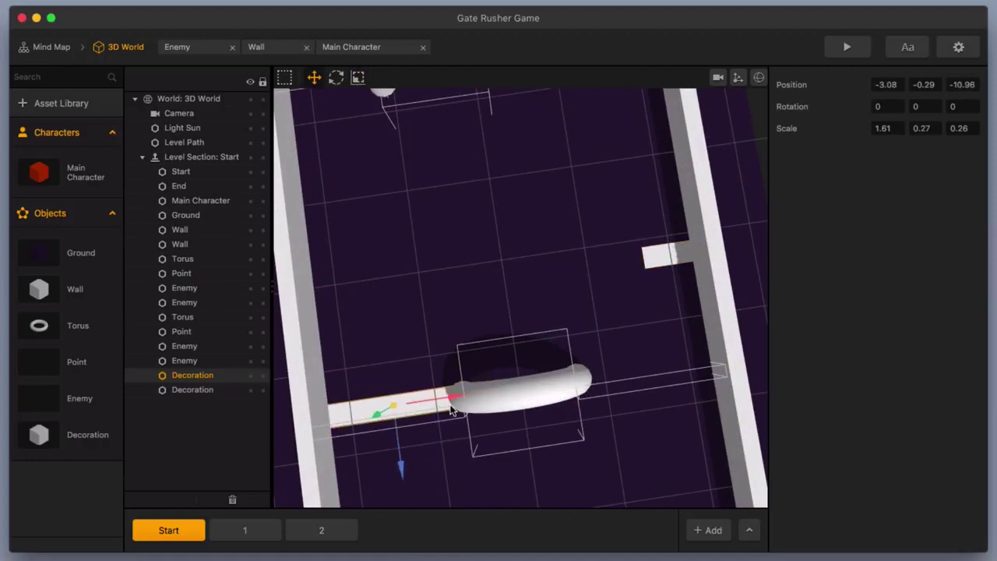
- Fit the short Decoration between the nearer gate and the right wall, at about X 2.99, Z -10.95, X scale 1.69
click(661, 256)
drag(713, 251, 671, 274)
drag(634, 318, 654, 424)
click(358, 78)
drag(699, 361, 779, 352)
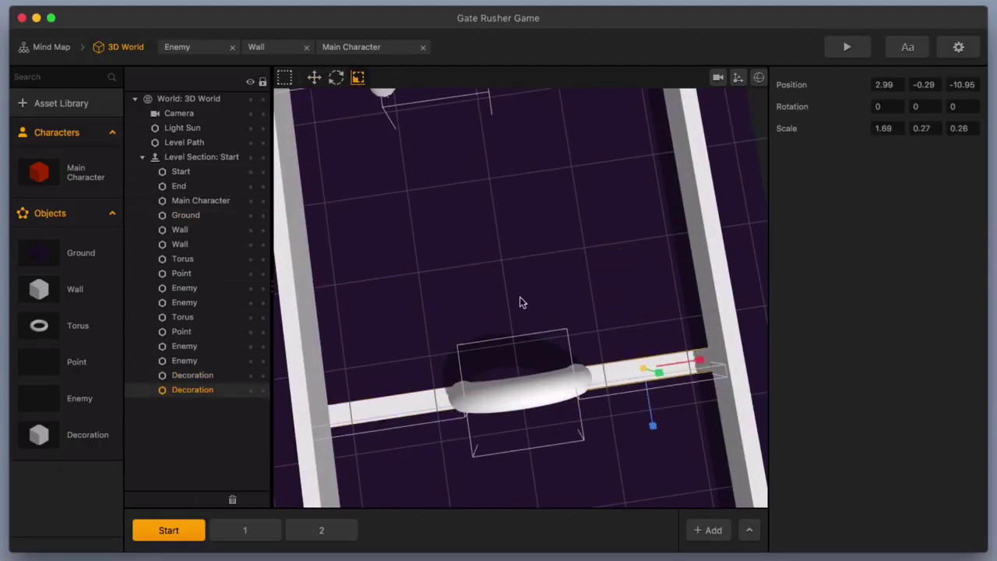
- Duplicate both Start section Decorations and move the copies along Z to line up with the far gate
shift+click(390, 407)
key(super+d)
key(w)
drag(519, 399, 478, 187)
scroll(478, 243, up, 3)
drag(506, 358, 496, 304)
scroll(496, 300, left, 2)
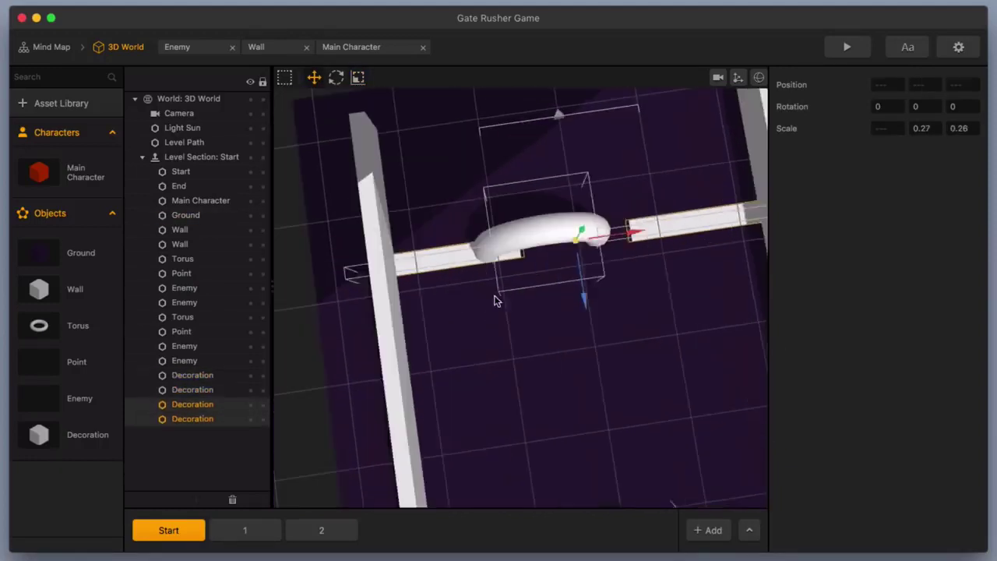
- Adjust the two copied Decorations to fill the gaps between the Start section's far gate and the side walls
click(474, 280)
click(195, 406)
scroll(619, 256, right, 3)
key(r)
drag(643, 252, 530, 261)
scroll(623, 288, left, 2)
scroll(623, 289, left, 3)
click(220, 418)
click(314, 77)
scroll(543, 294, down, 2)
scroll(544, 293, down, 5)
- Run the game preview and steer the cube sideways to test the level sections
click(190, 535)
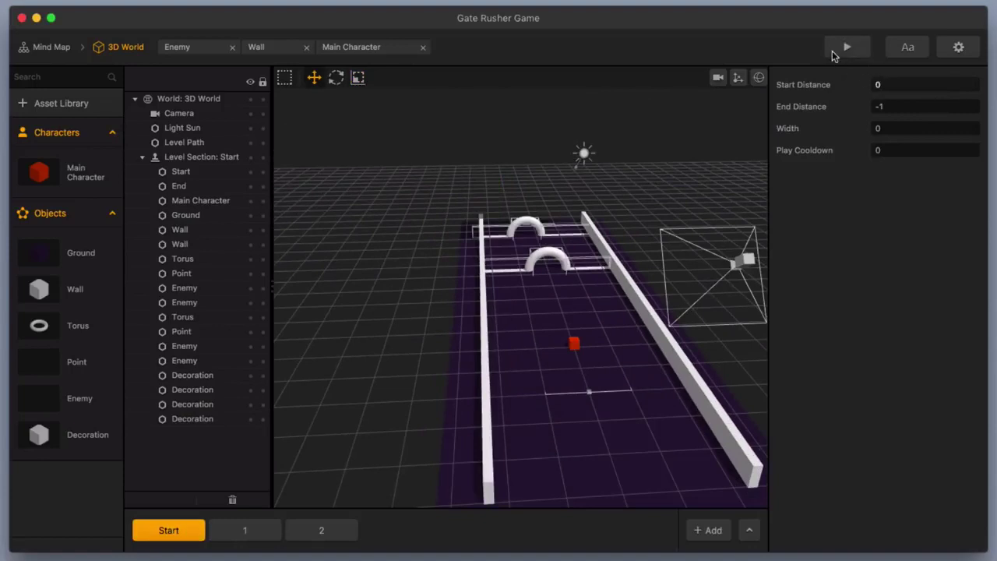
click(846, 48)
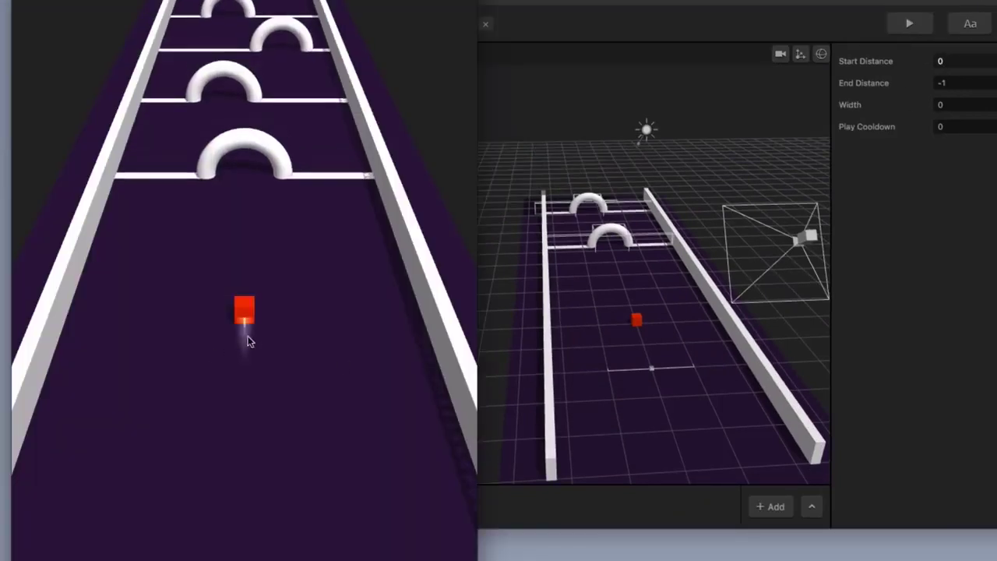
mouse_move(245, 322)
mouse_down()
mouse_move(214, 322)
mouse_move(319, 316)
mouse_move(194, 305)
mouse_up()
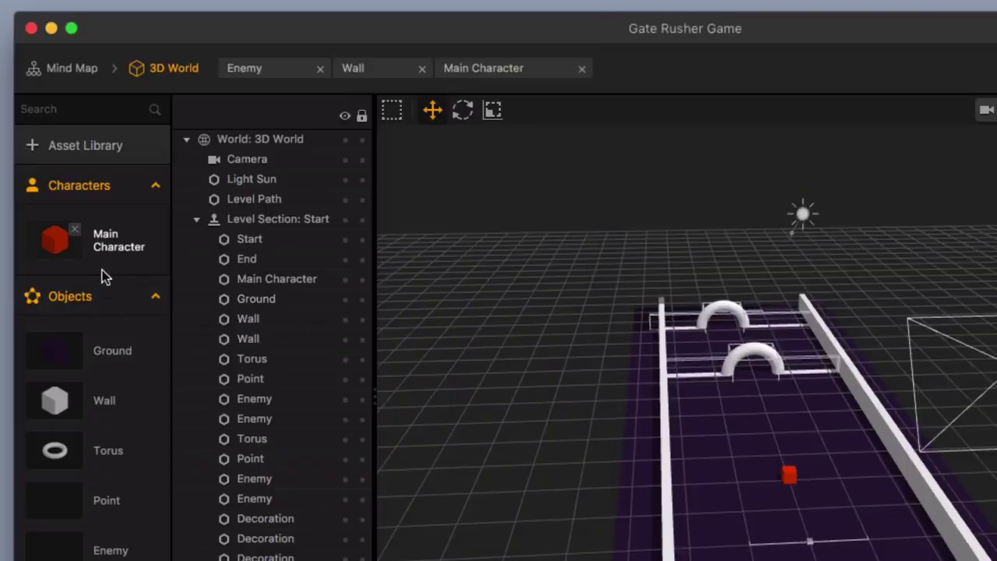
- Change the Main Character's 3D model color to a pinkish red
click(104, 256)
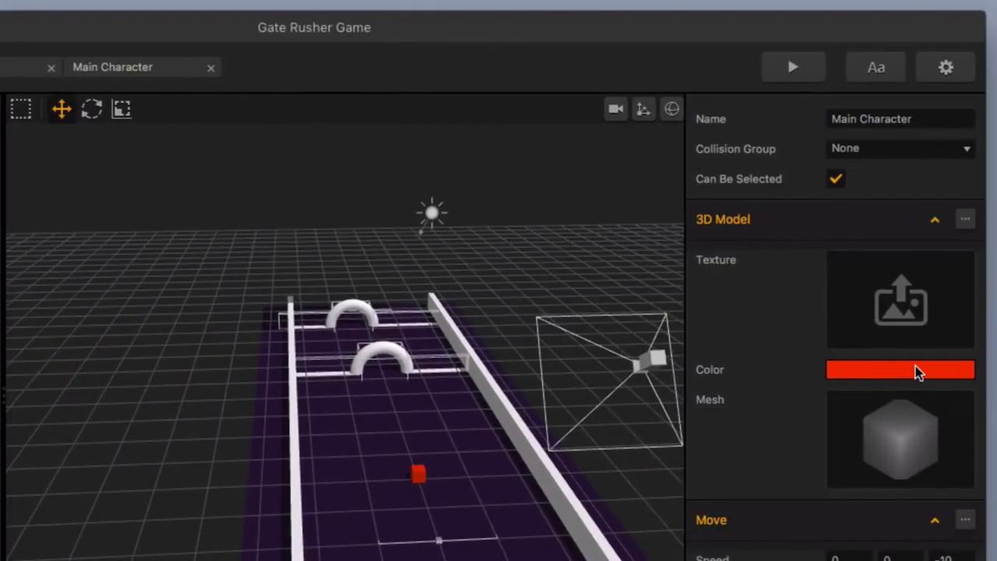
click(915, 367)
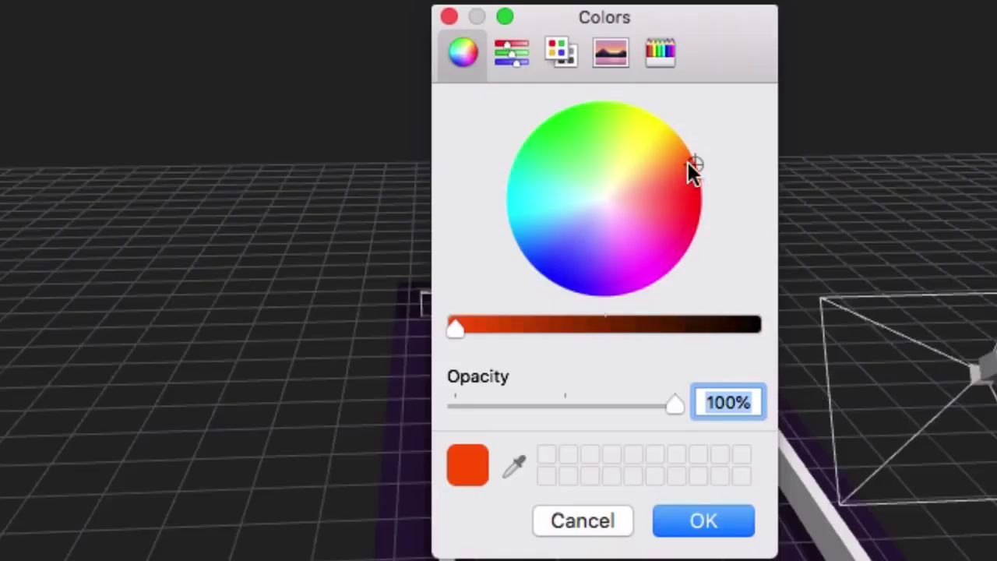
drag(687, 164, 651, 192)
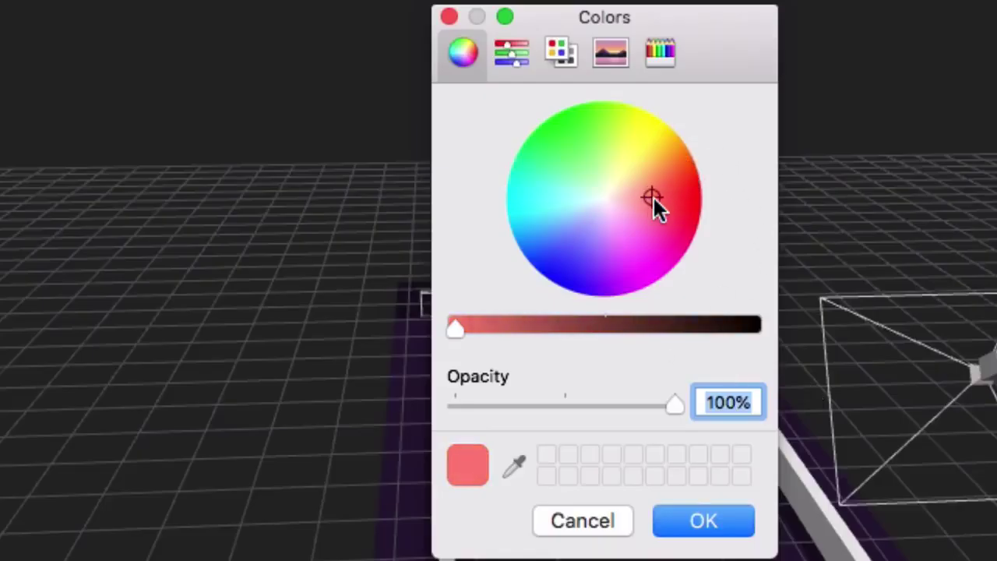
click(700, 521)
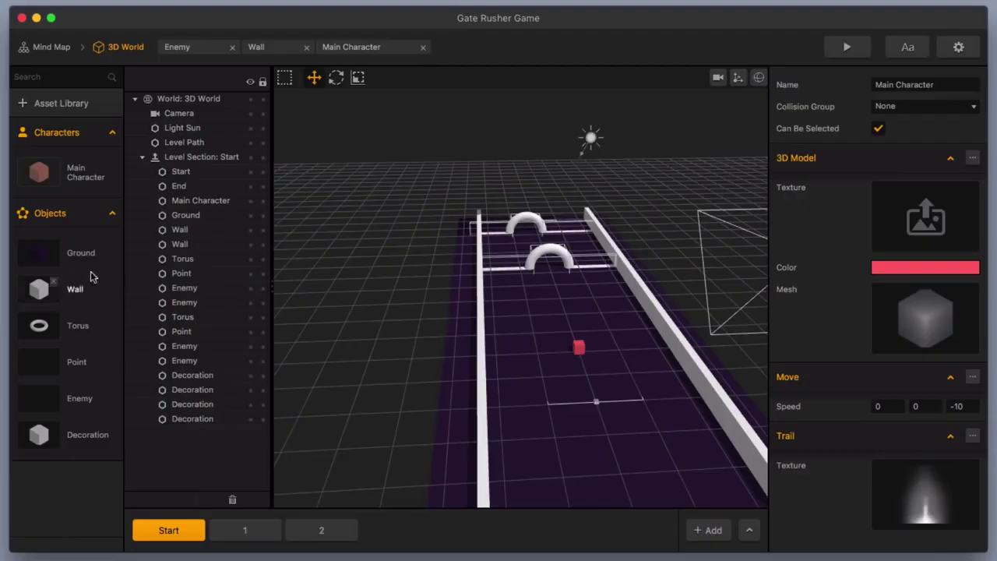
- Change the Ground object's 3D model color to a medium green
click(43, 252)
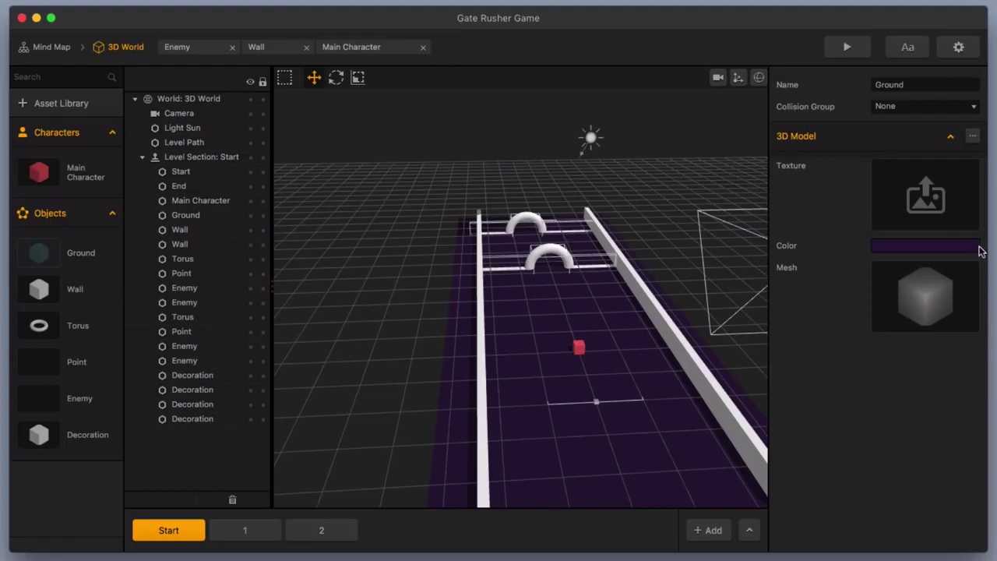
click(970, 248)
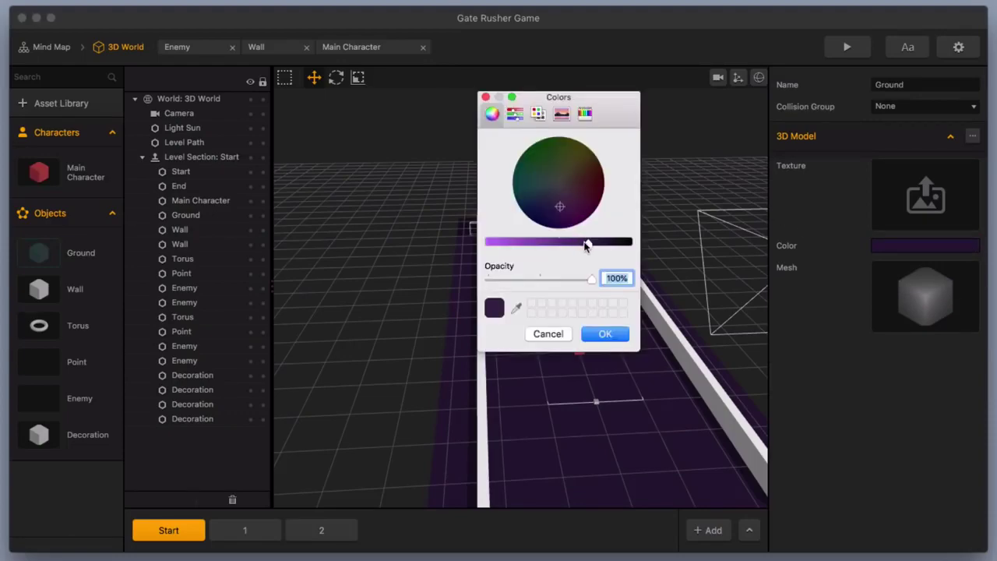
drag(586, 244, 552, 243)
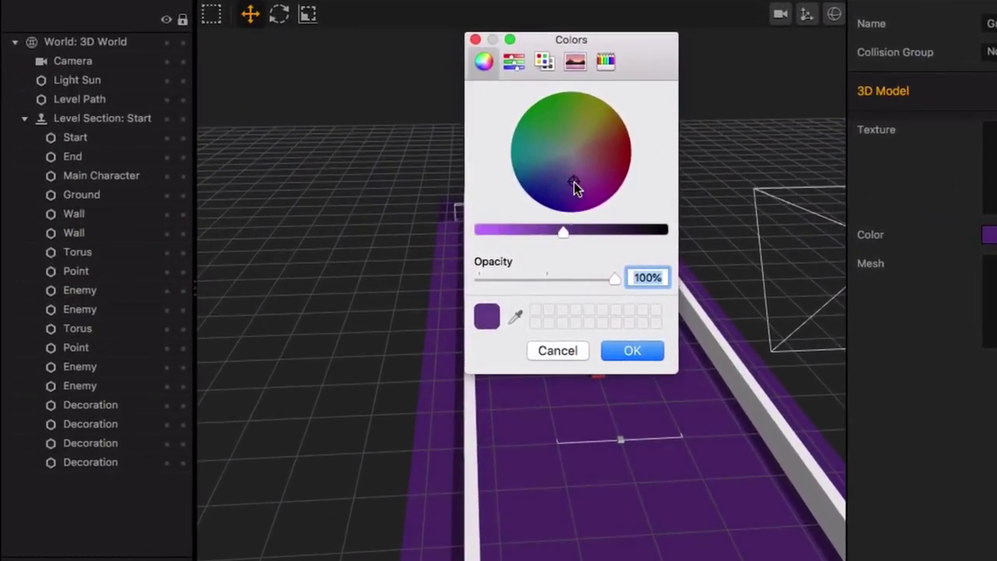
drag(574, 187, 564, 146)
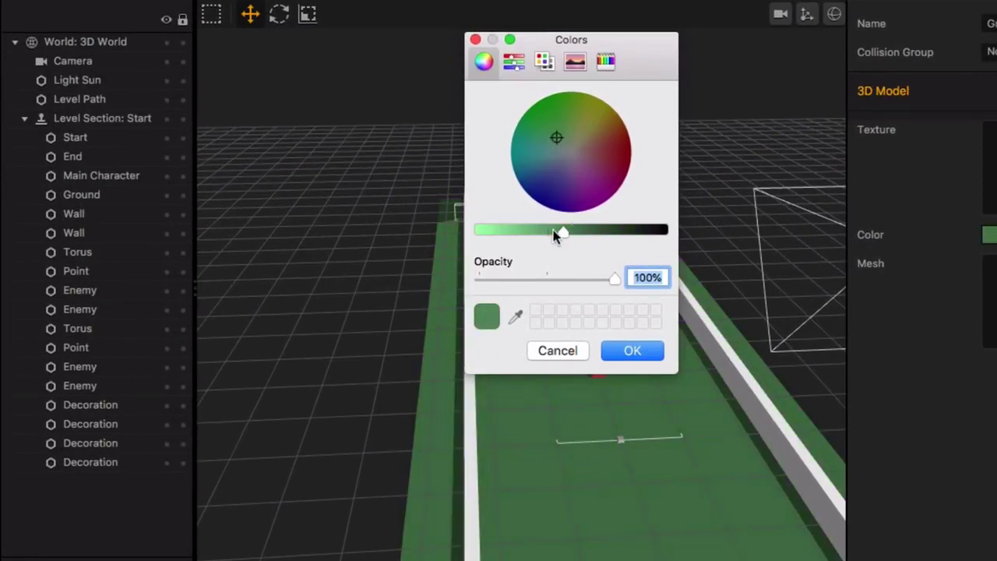
drag(559, 232, 535, 237)
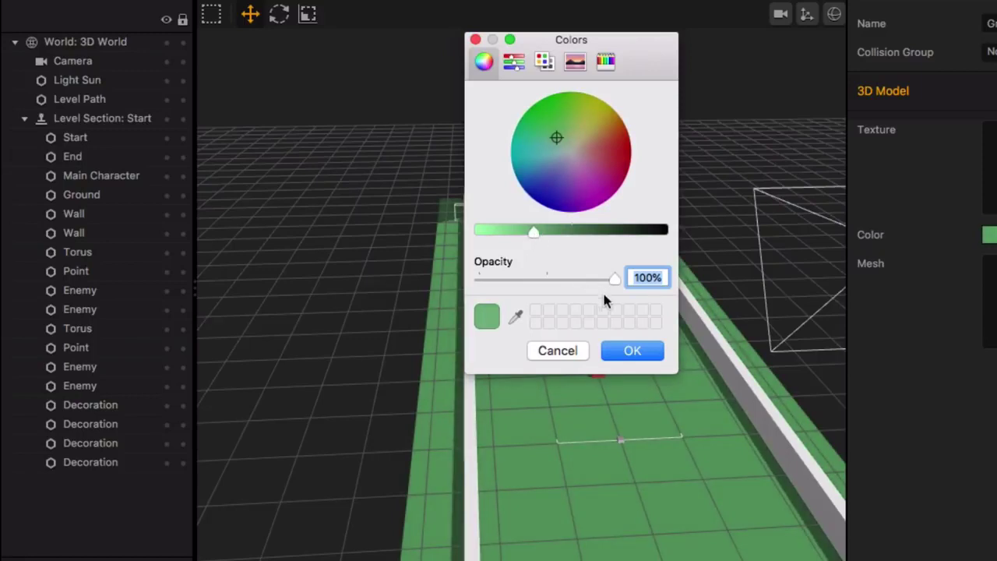
click(514, 63)
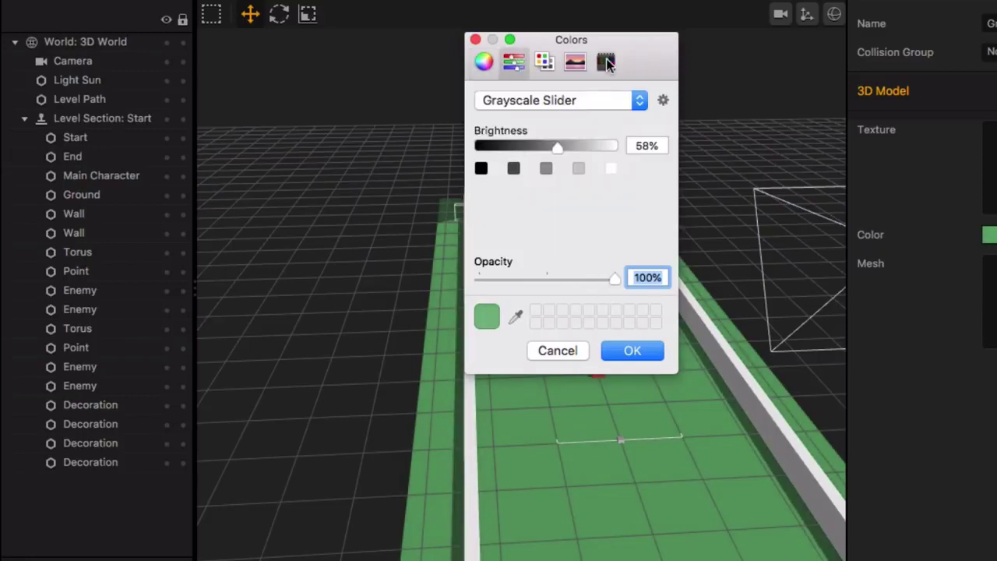
click(607, 64)
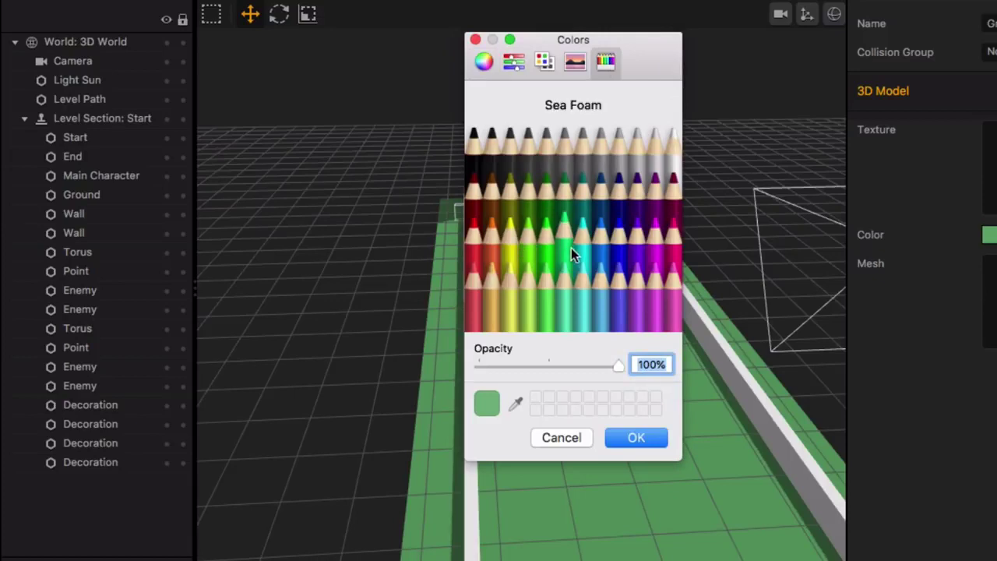
click(482, 63)
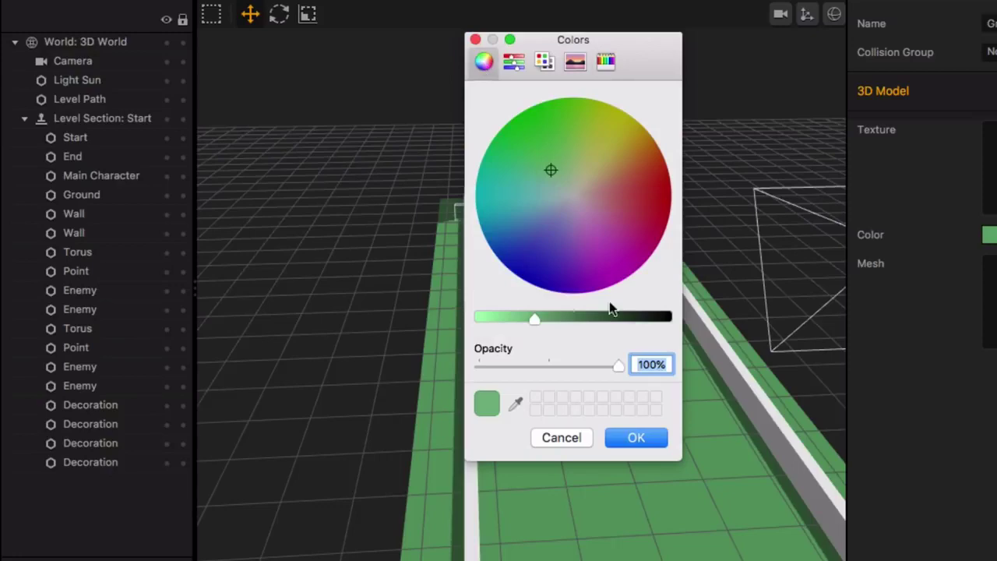
click(643, 438)
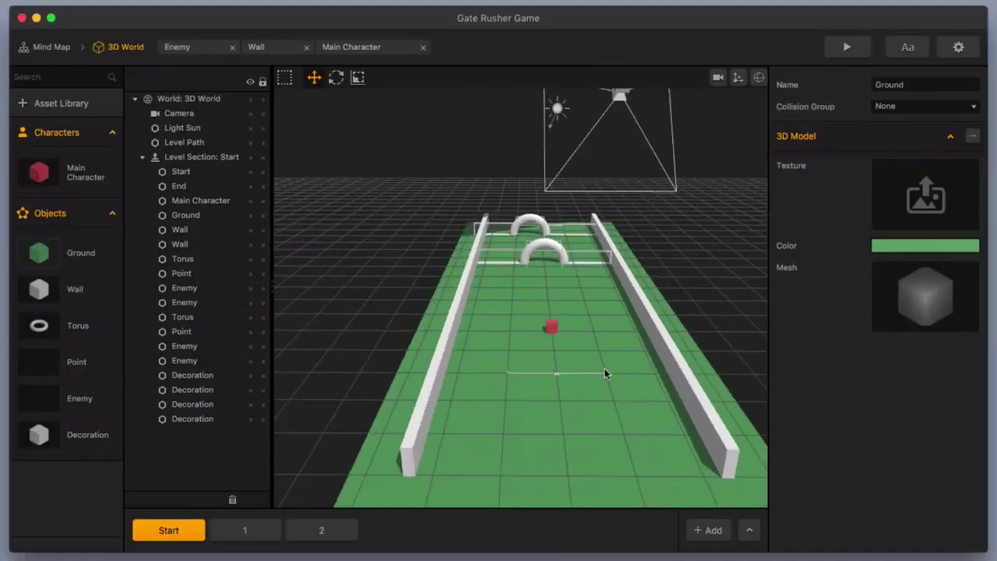
- Change the Wall object's 3D model color to a bright blue-violet
scroll(605, 369, up, 3)
scroll(590, 328, up, 1)
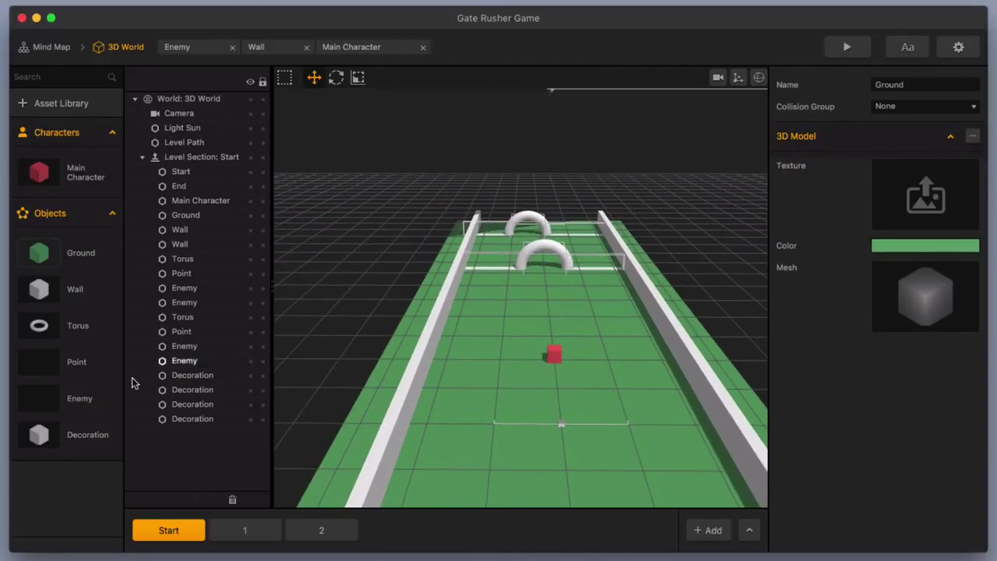
click(73, 299)
click(974, 249)
drag(561, 217, 528, 231)
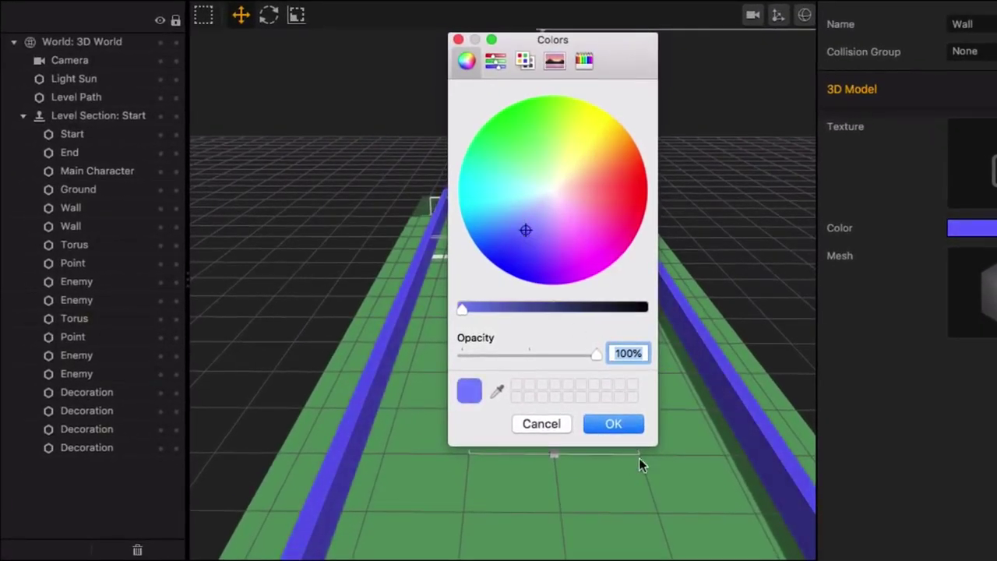
click(614, 423)
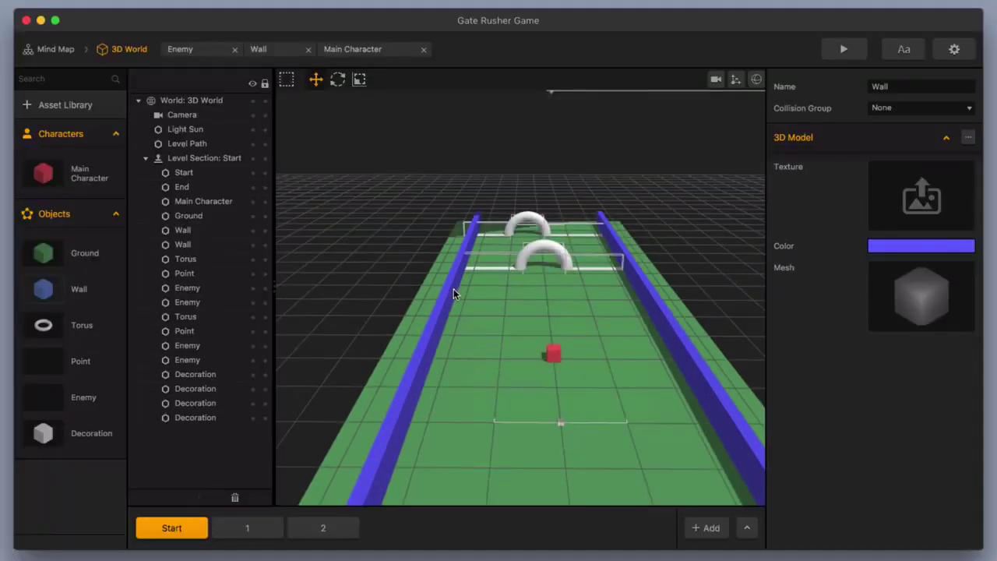
- Recolor the Torus object's 3D model in a blue-violet similar to the walls
click(44, 325)
click(908, 245)
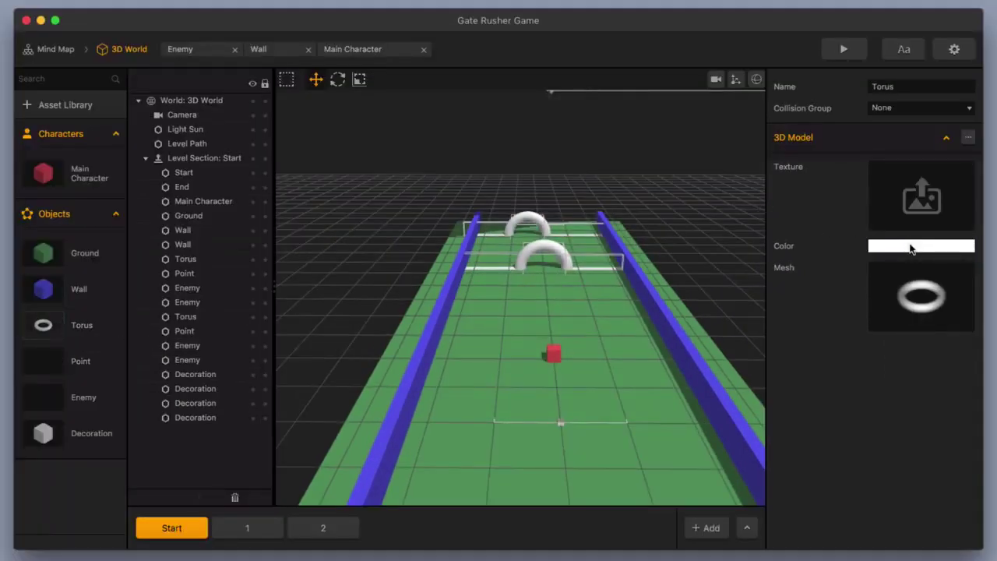
drag(555, 220, 536, 247)
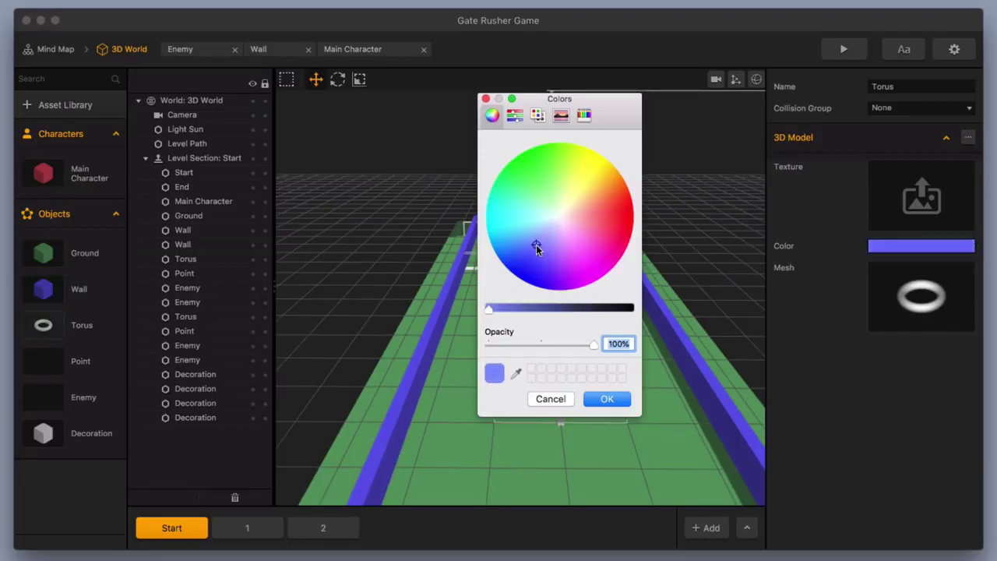
click(613, 399)
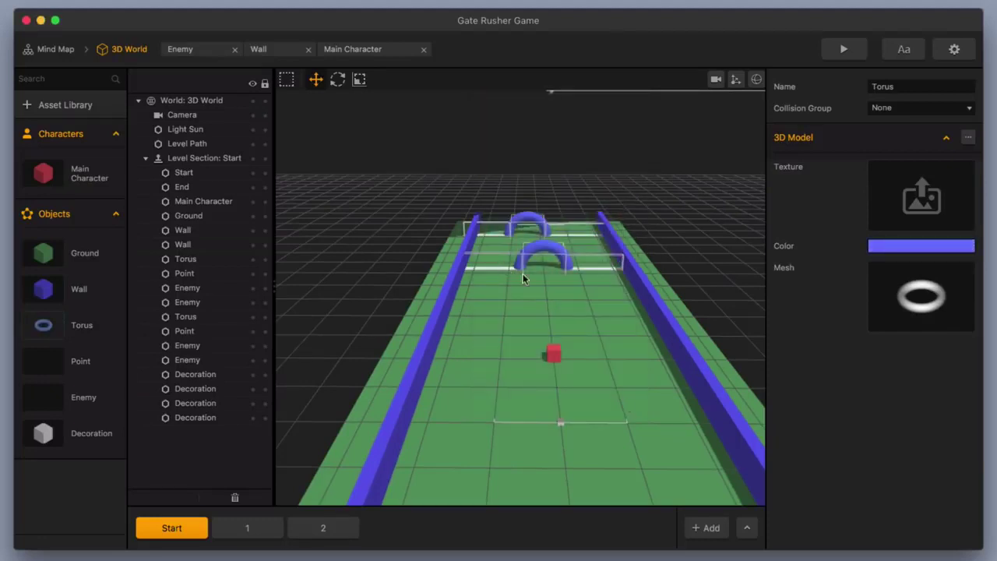
- Recolor the Decoration object's 3D model blue-violet to match the walls and gates
click(93, 431)
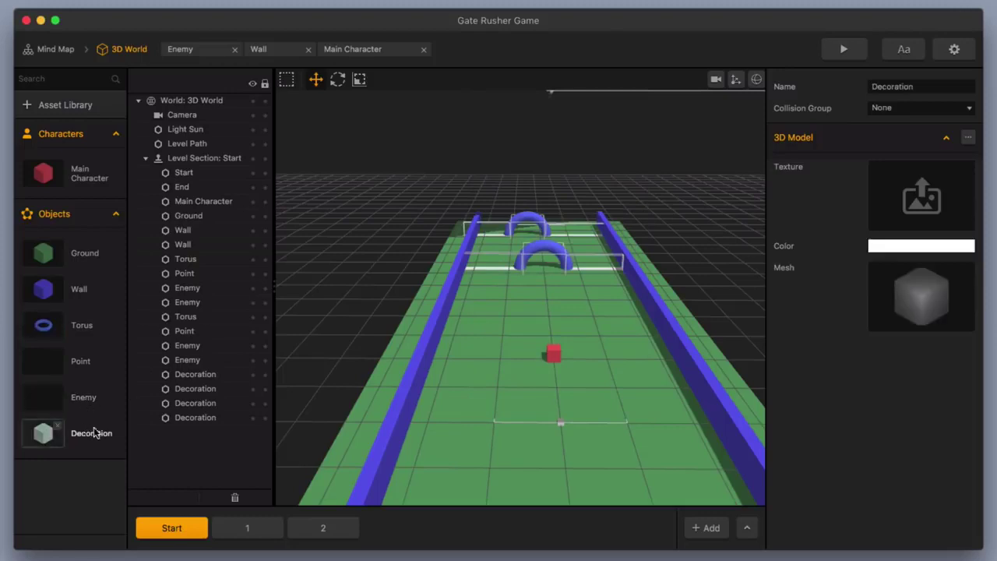
click(927, 247)
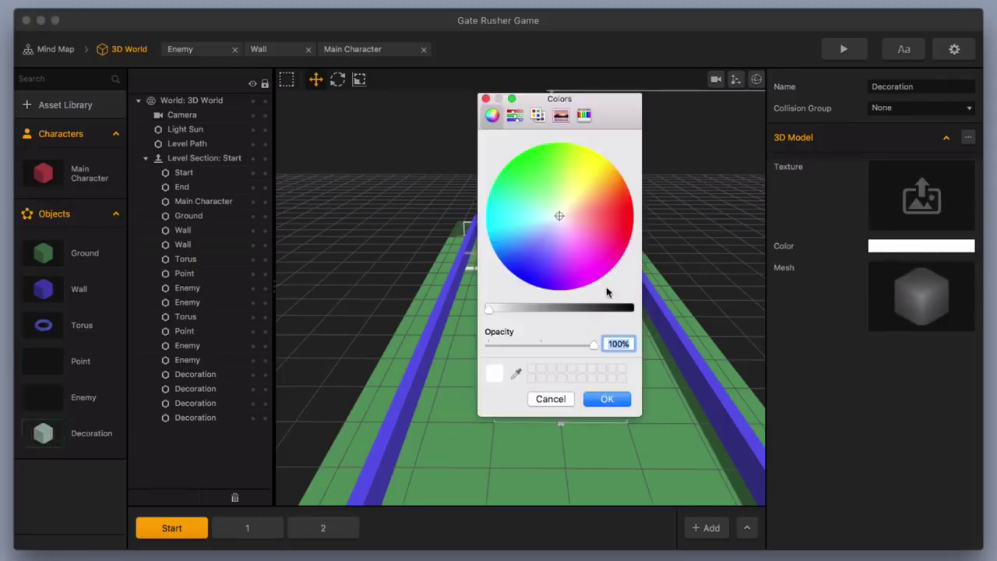
mouse_move(559, 222)
mouse_down()
mouse_move(528, 246)
mouse_move(539, 248)
mouse_up()
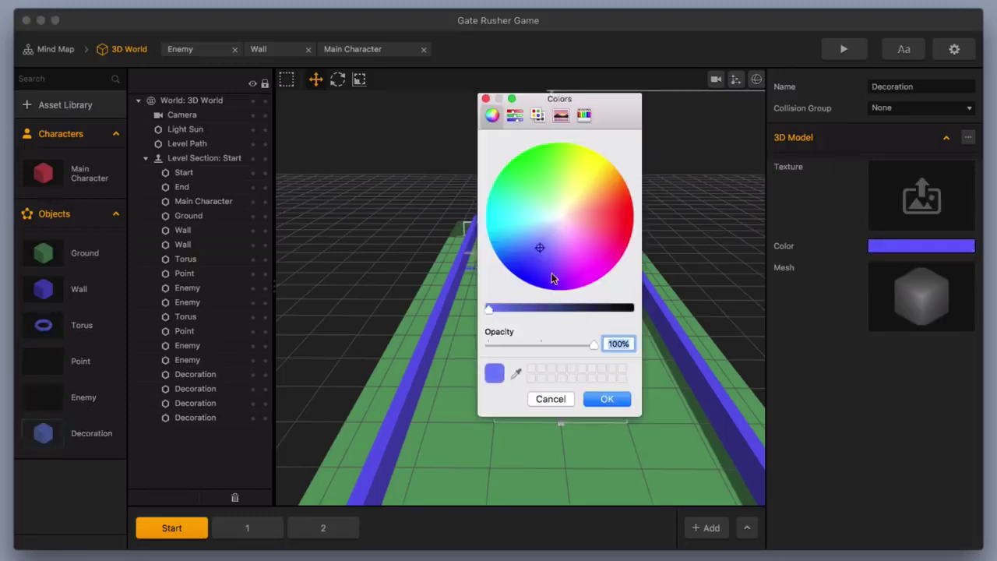
click(606, 399)
- Inspect the recolored level and run the game preview, steering the cube to check the new colors
middle_drag(586, 317, 583, 285)
scroll(583, 334, down, 3)
scroll(580, 287, up, 5)
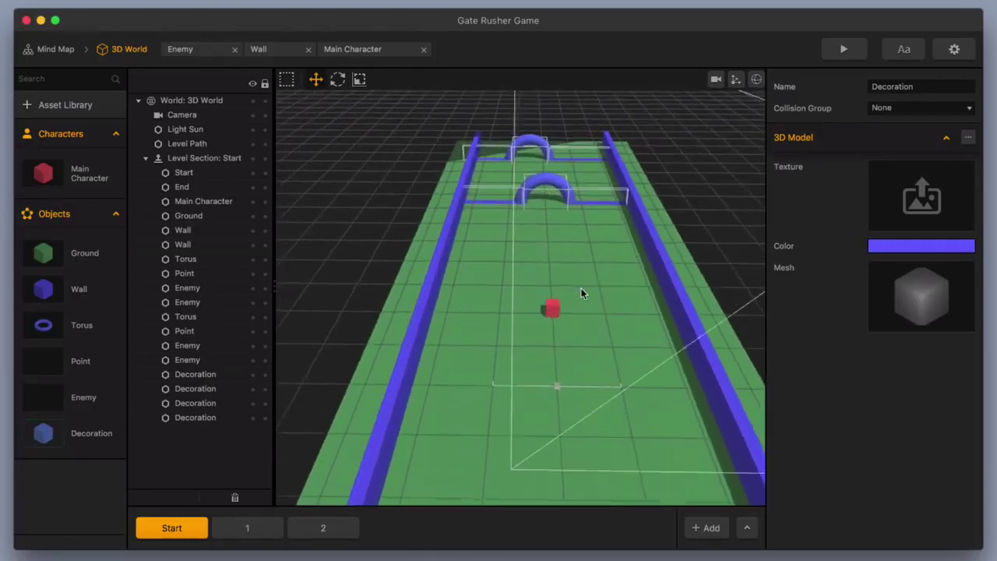
scroll(576, 286, down, 5)
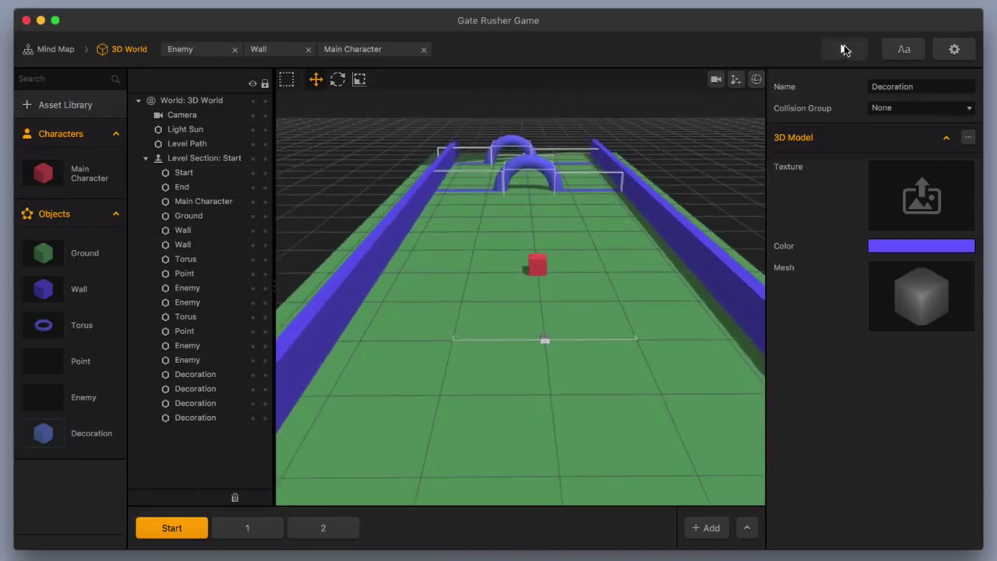
click(844, 49)
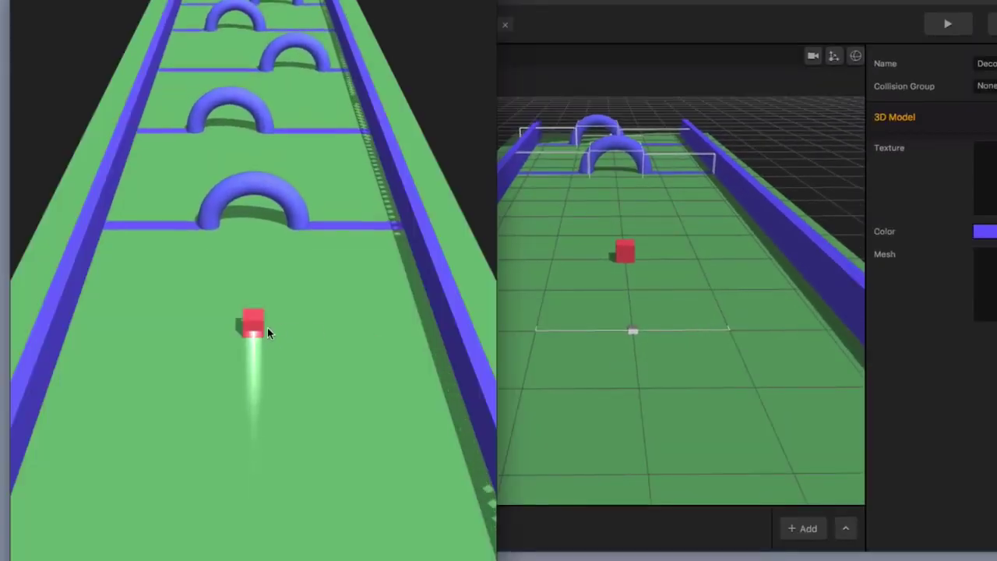
mouse_move(267, 327)
mouse_down()
mouse_move(216, 320)
mouse_move(337, 308)
mouse_move(221, 292)
mouse_move(324, 288)
mouse_move(271, 289)
mouse_up()
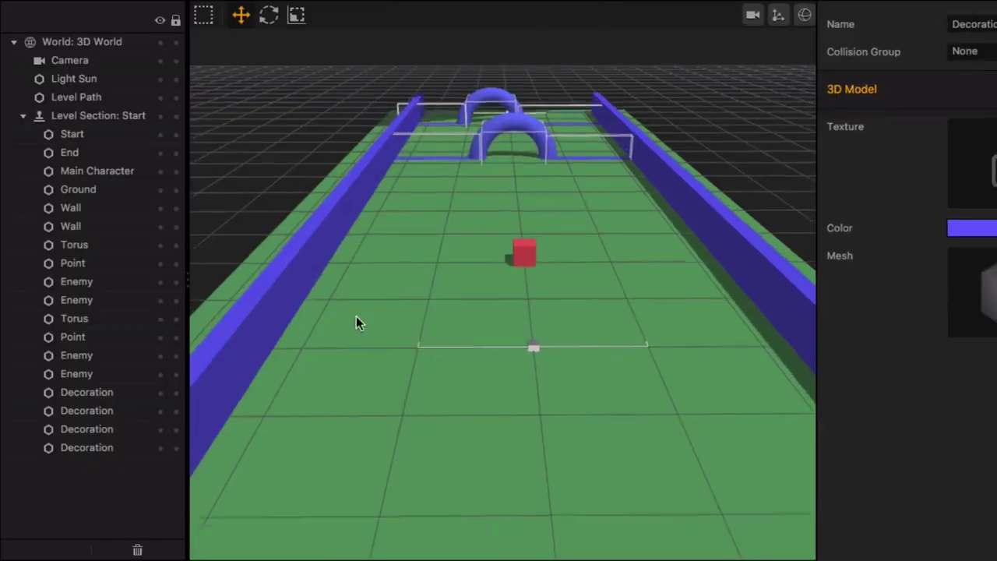
- Scale the Start section's Ground wider along X, to about 23
scroll(356, 316, down, 5)
click(364, 383)
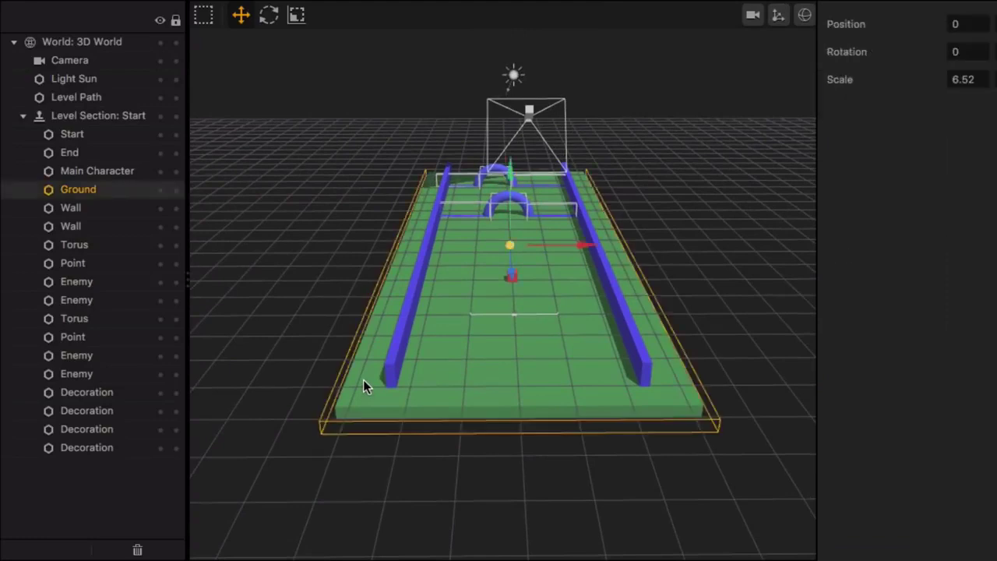
key(r)
drag(586, 244, 762, 254)
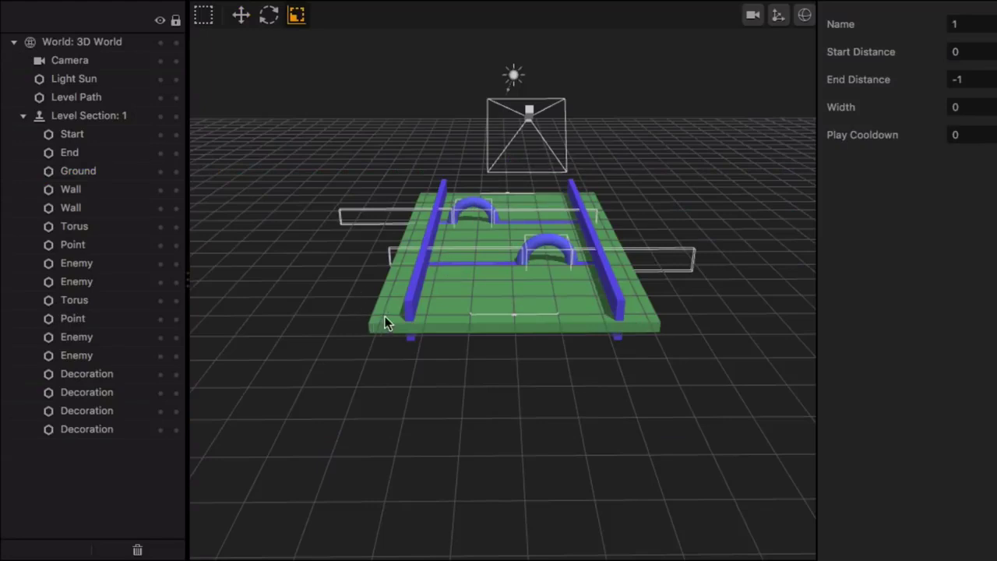
- Widen the Ground along X to about 19.3 in level section 1 and about 20.1 in section 2
click(385, 321)
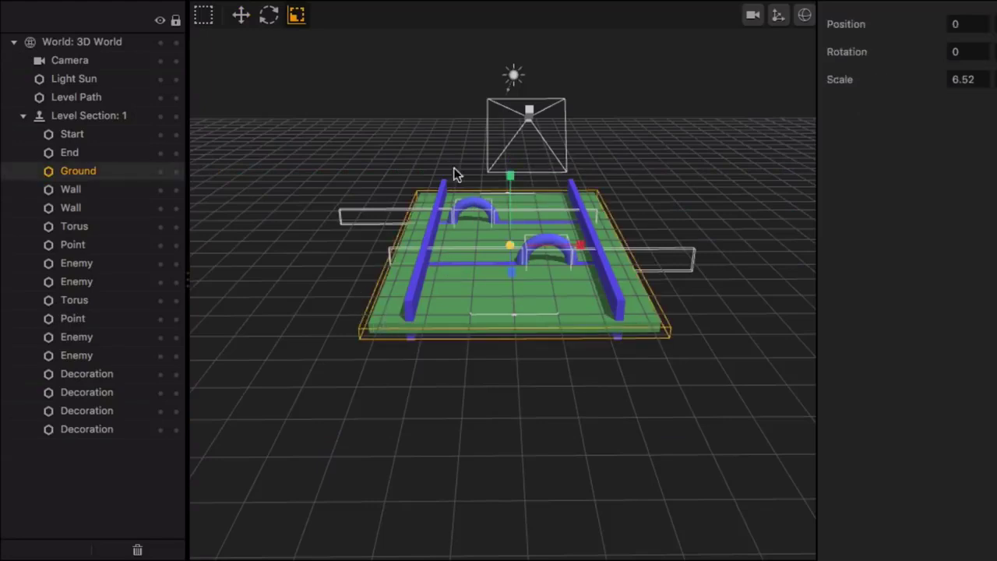
drag(580, 245, 716, 262)
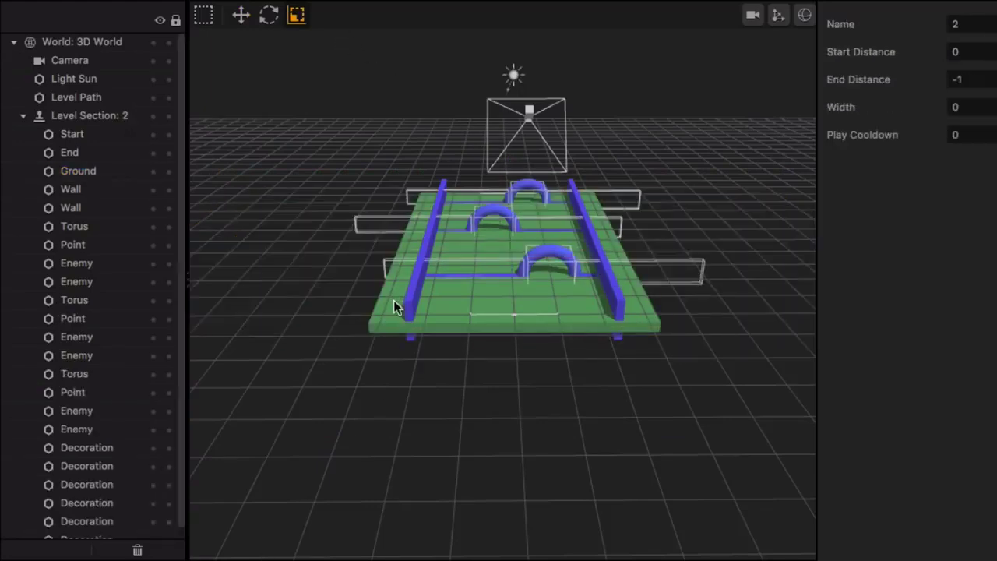
click(394, 306)
drag(577, 246, 715, 261)
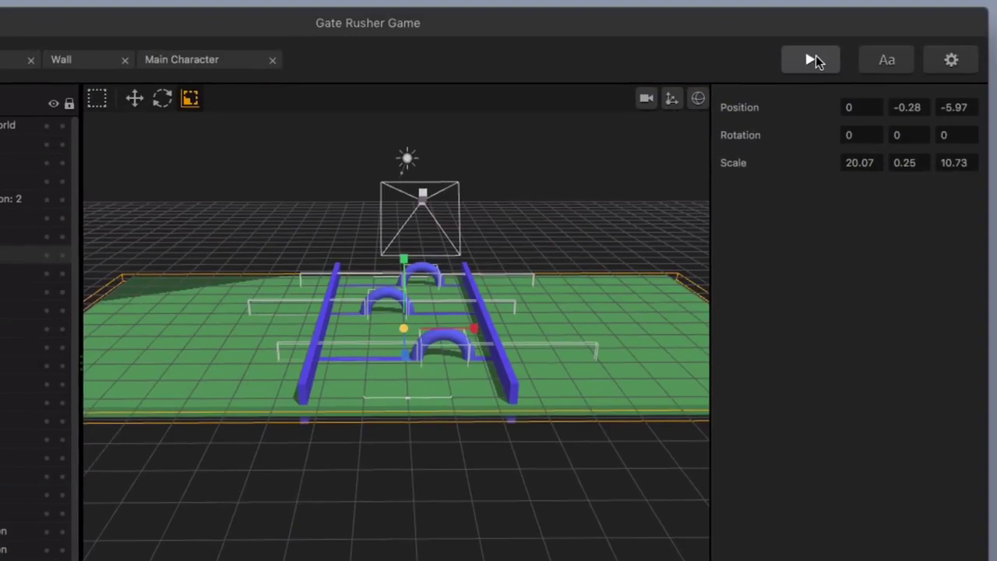
- Preview the game, and widen the Ground further along X to about 32 in section 2 and about 33 in section 1
click(812, 60)
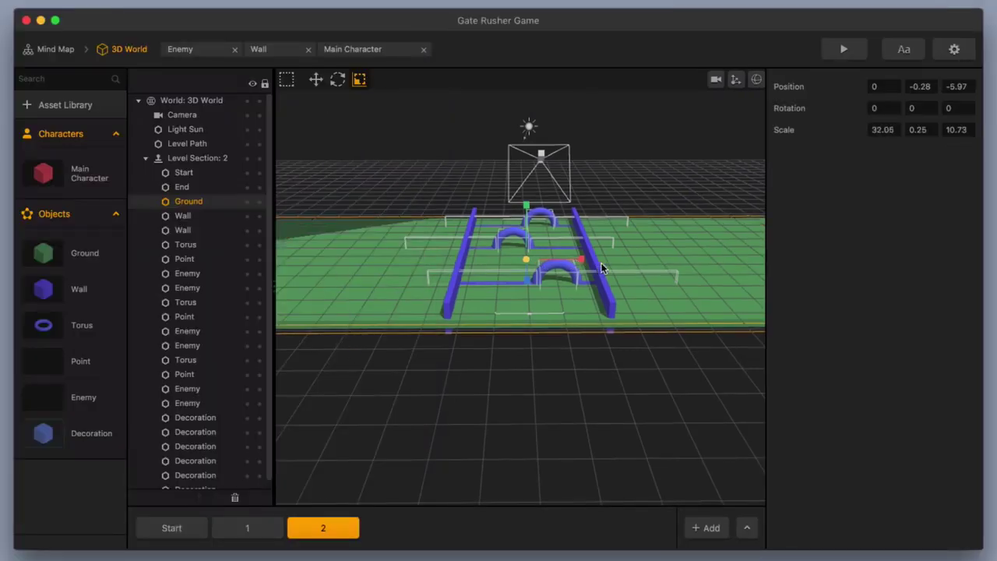
click(280, 527)
click(405, 306)
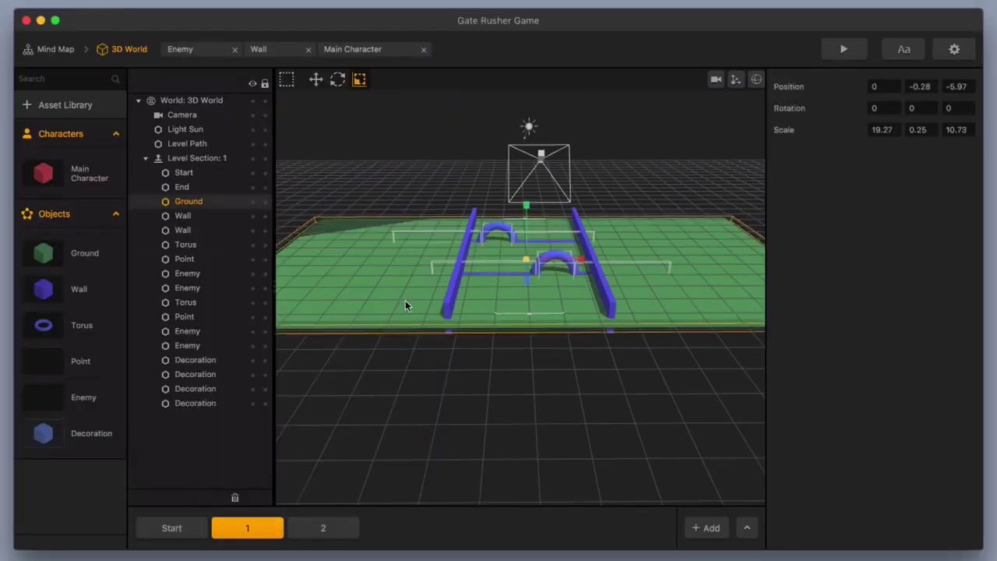
drag(580, 257, 615, 268)
- Widen the Start section's Ground further along X, to a scale of about 42
click(171, 527)
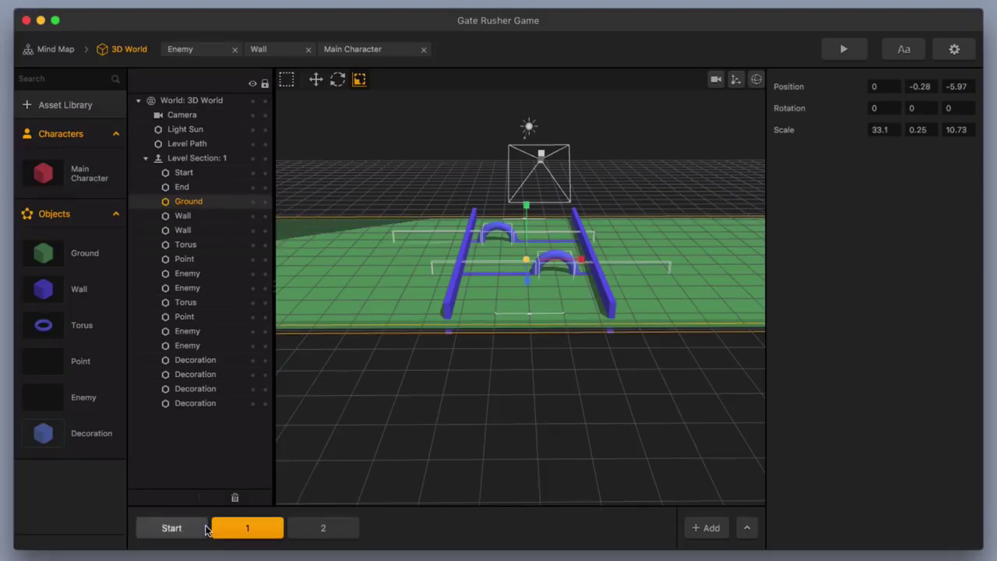
click(383, 308)
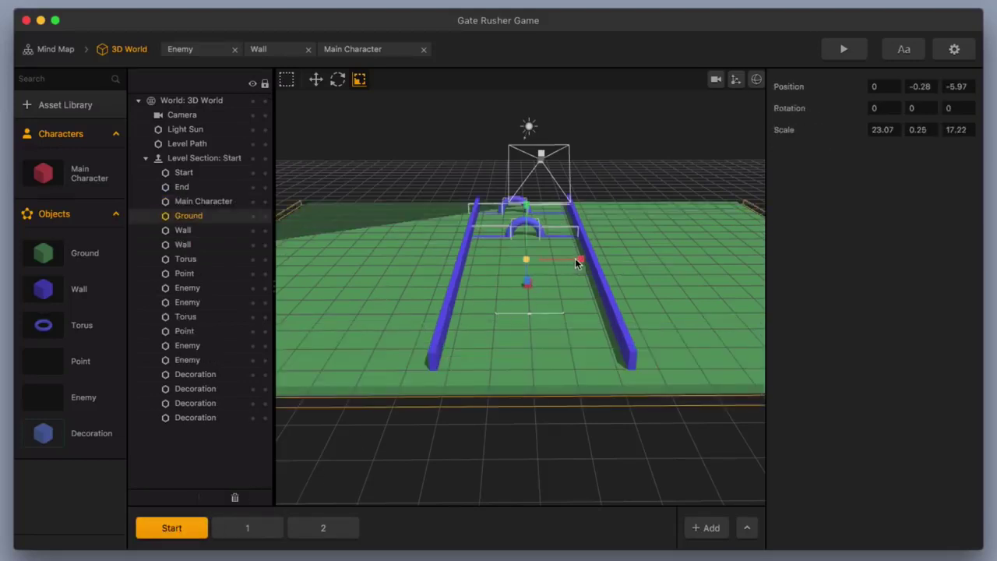
drag(576, 264, 617, 267)
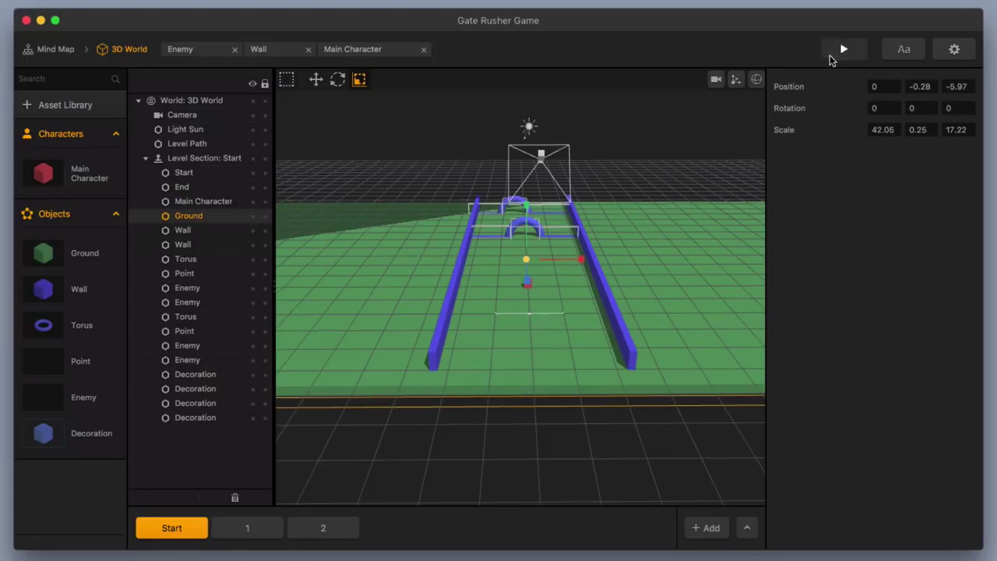
- Run the game preview and steer the cube through the gates to check the widened ground
click(832, 54)
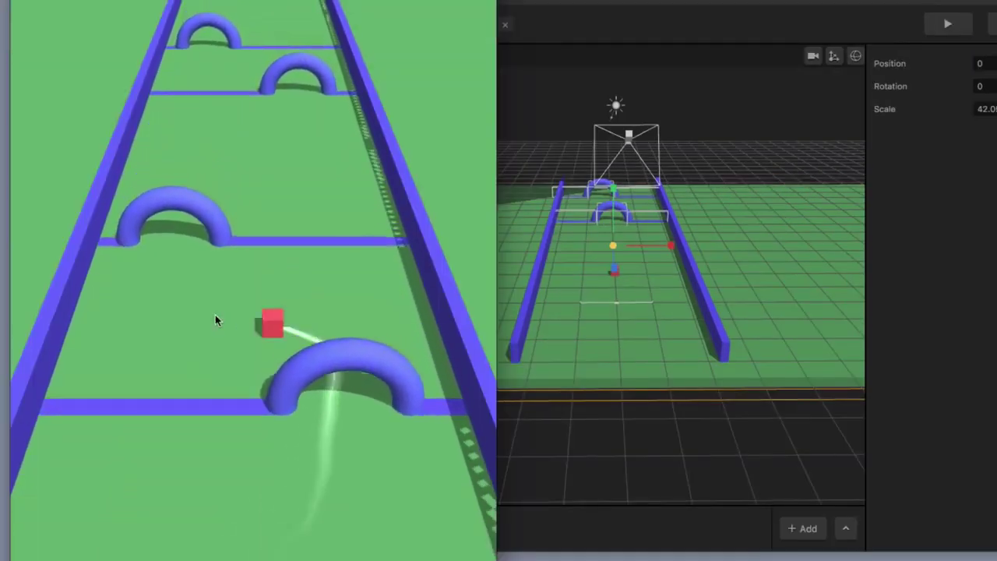
mouse_move(215, 319)
mouse_down()
mouse_move(194, 316)
mouse_move(337, 320)
mouse_move(171, 318)
mouse_move(291, 314)
mouse_move(312, 332)
mouse_move(167, 319)
mouse_move(327, 331)
mouse_move(215, 313)
mouse_up()
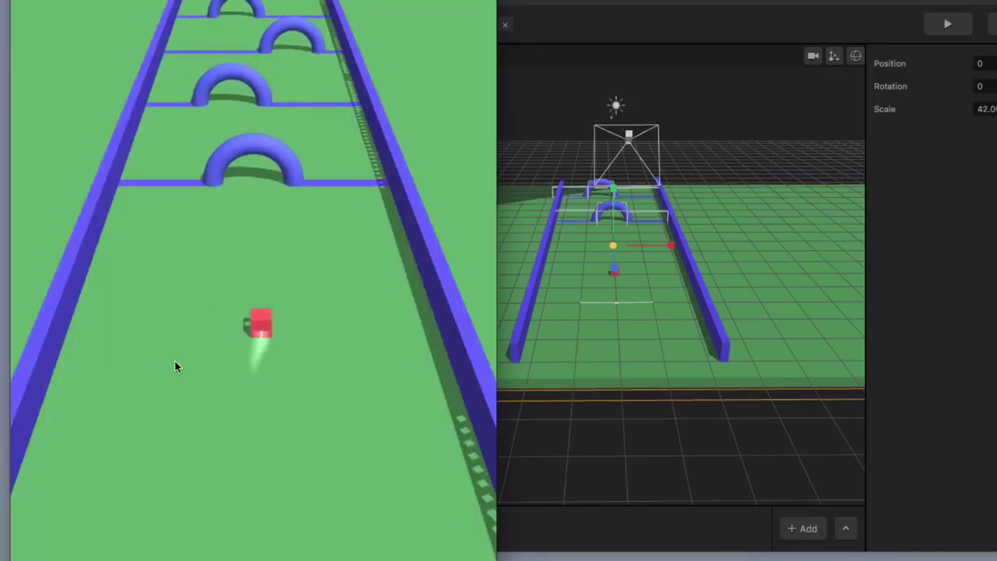
drag(174, 360, 70, 323)
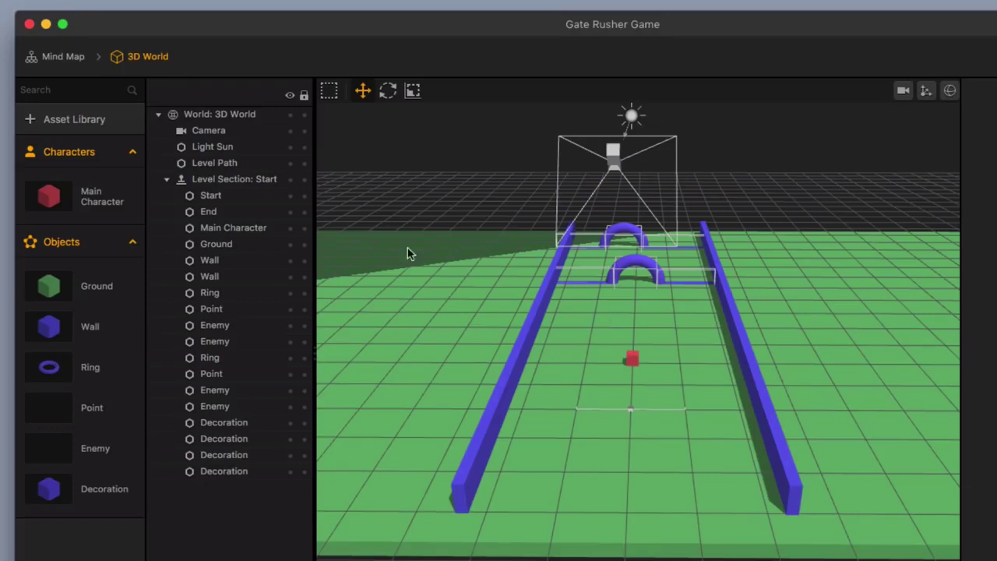
- Add the Scale Cube asset from the Asset Library to the project's objects
click(113, 127)
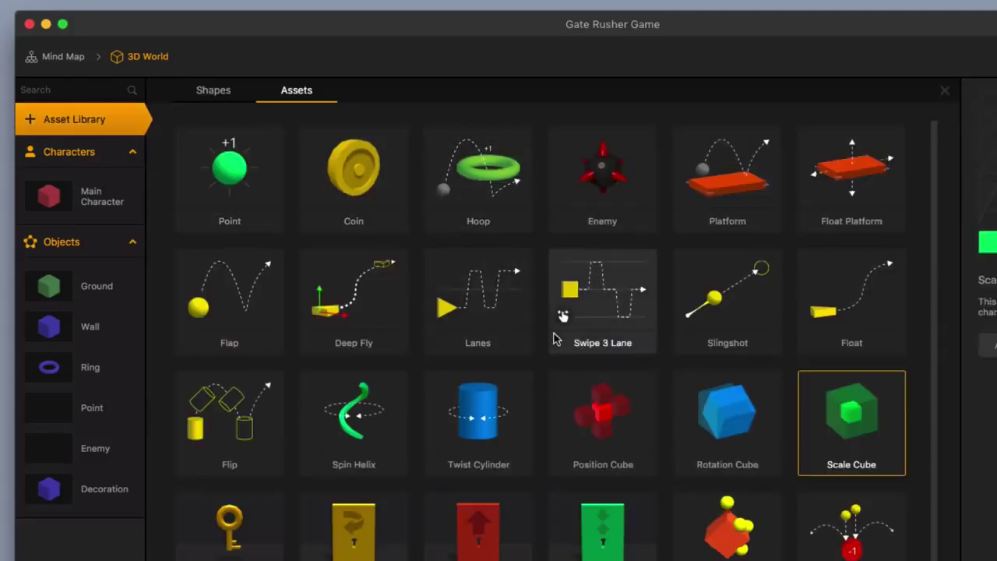
scroll(698, 428, down, 2)
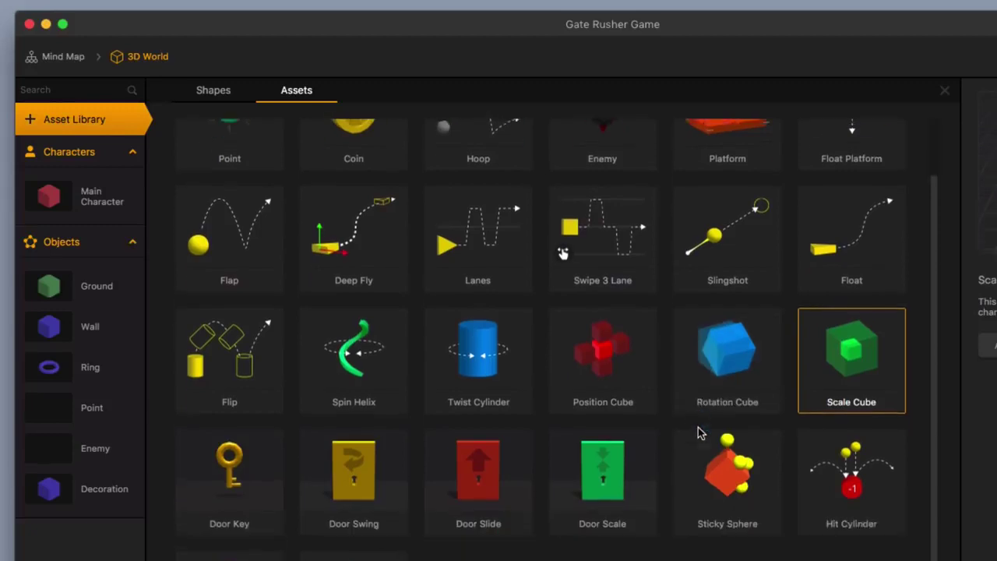
scroll(698, 426, up, 2)
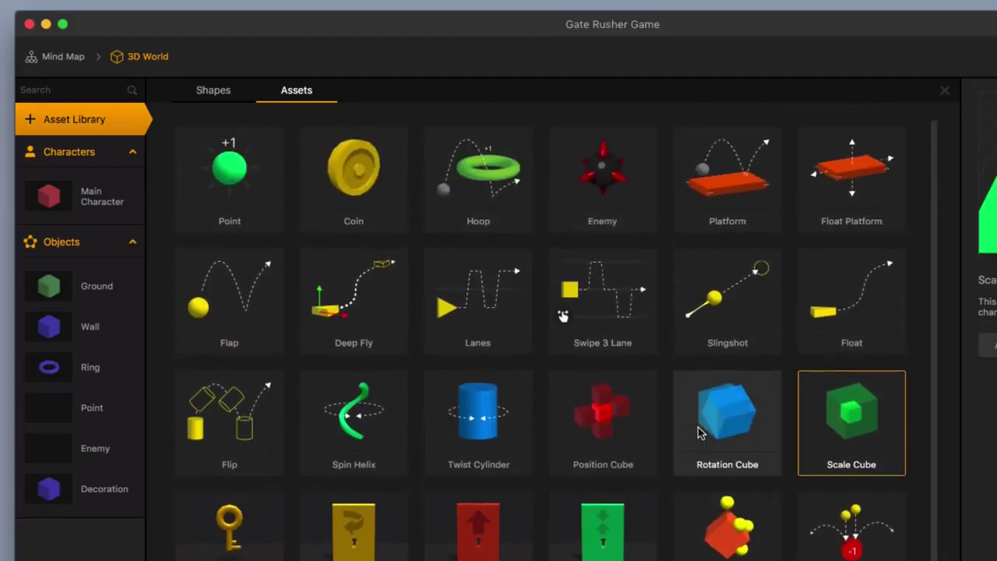
double_click(853, 424)
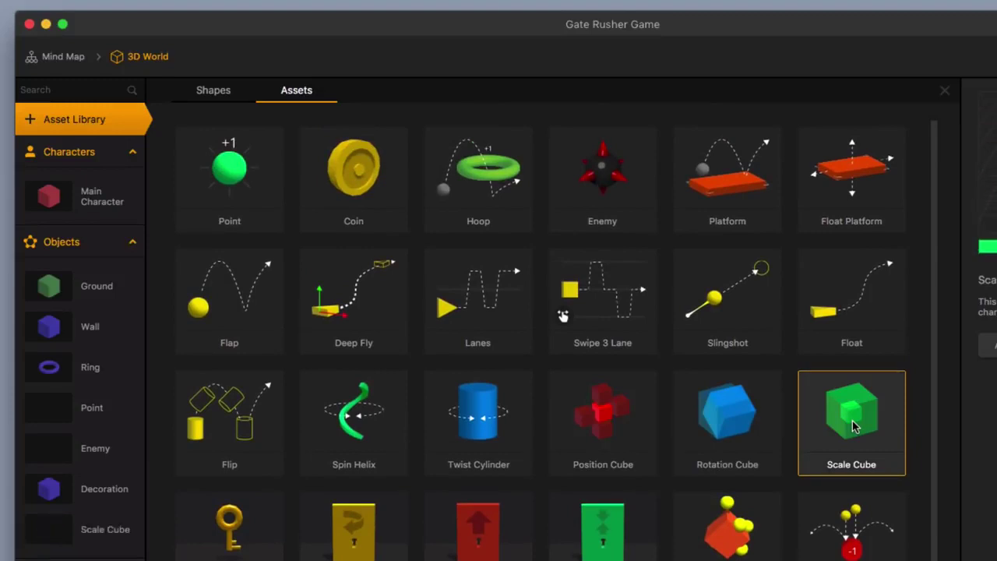
click(104, 123)
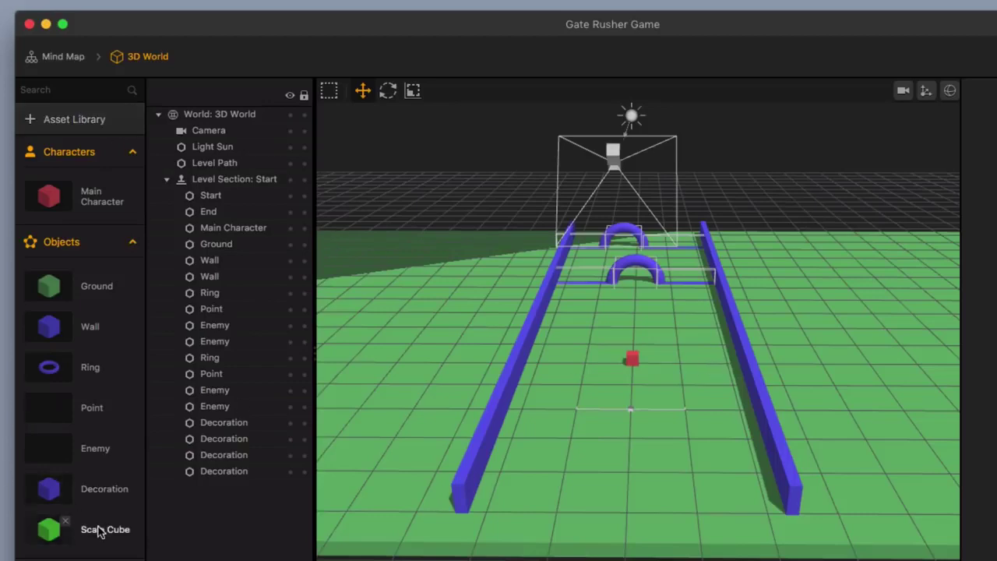
- Place a Scale Cube in the Start section, outside the right wall near the far gates, at about X 7.08, Z -16.84
drag(95, 527, 474, 322)
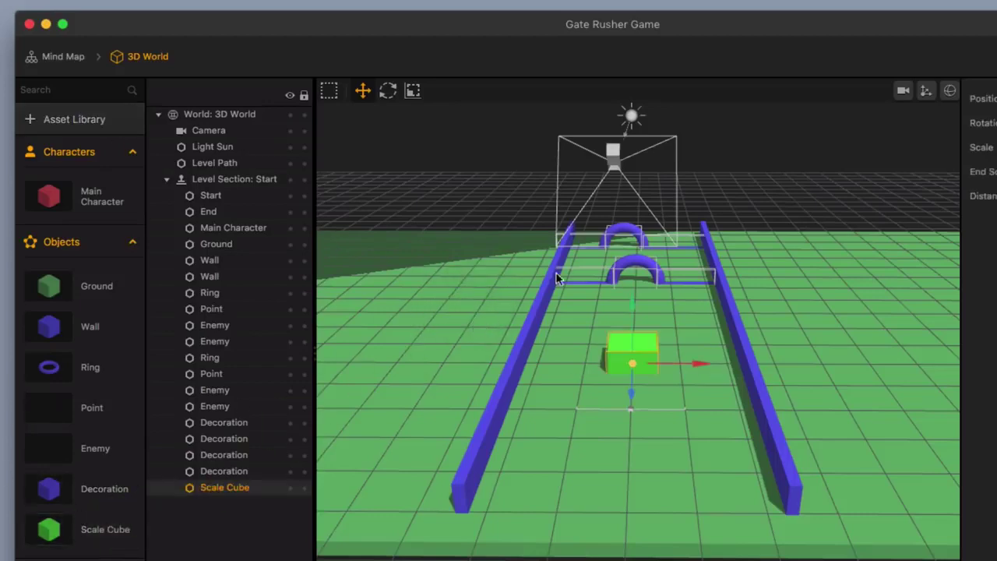
drag(695, 365, 533, 369)
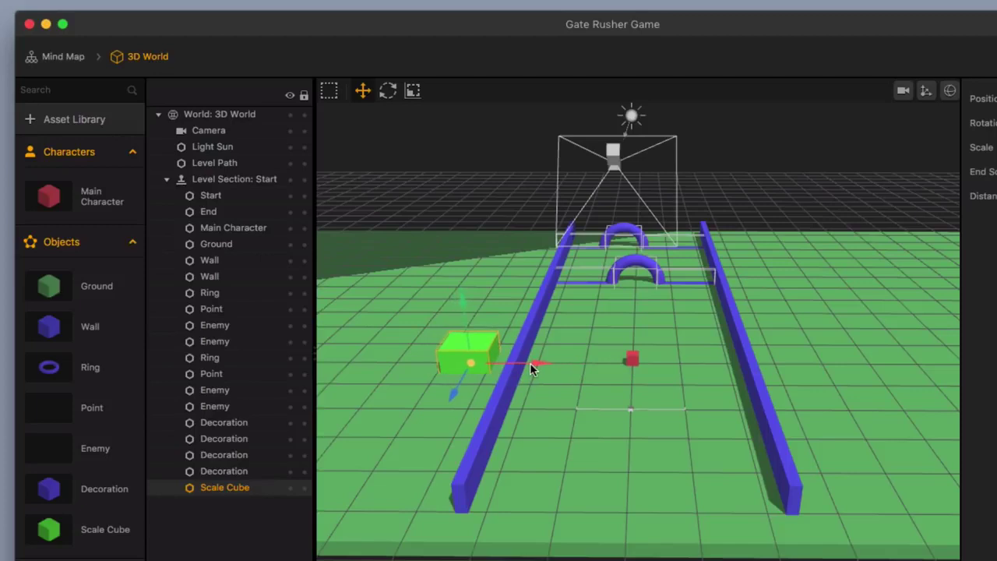
drag(454, 392, 753, 275)
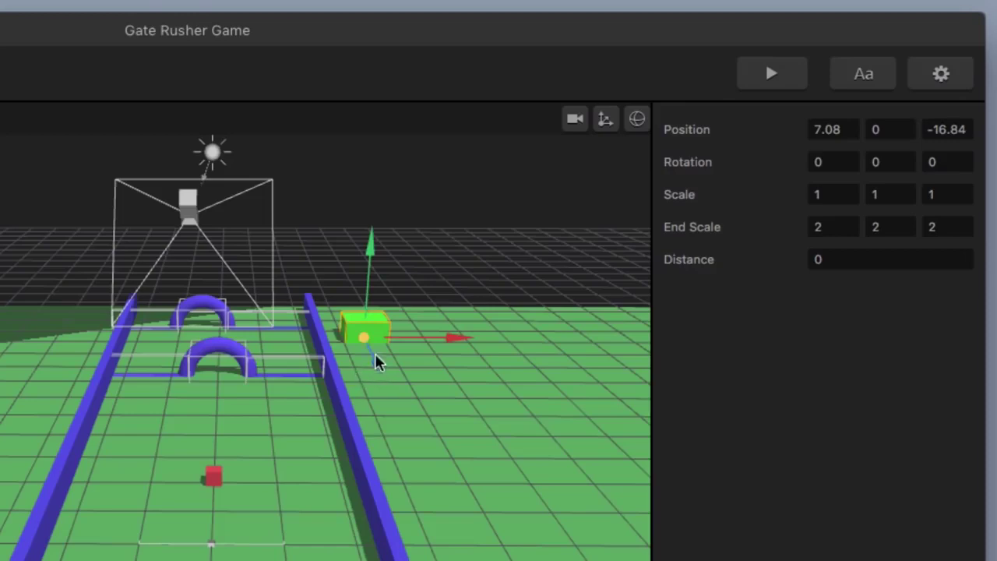
- Set the placed Scale Cube's scale to 0.5 on all three axes
click(841, 195)
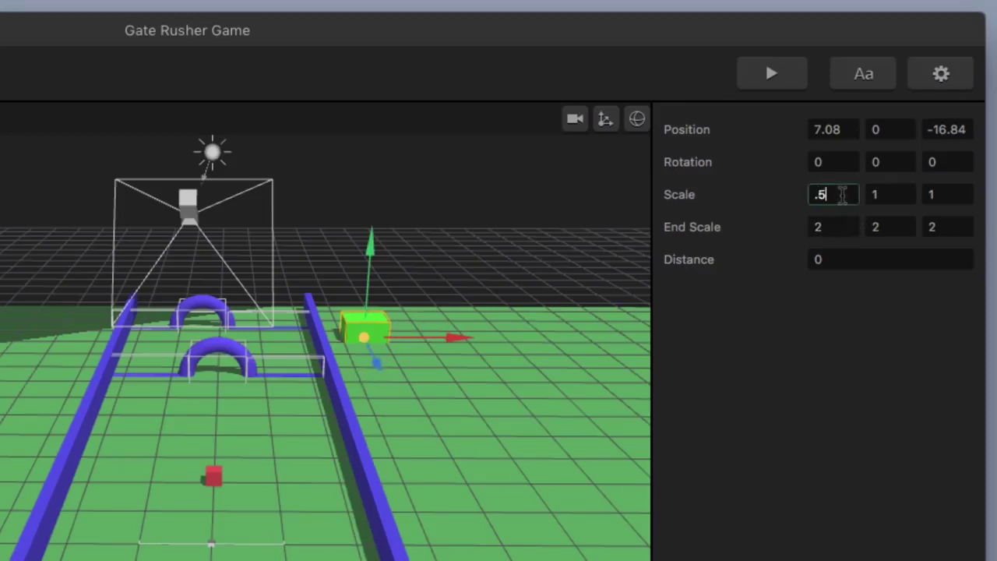
text(.5)
key(Tab)
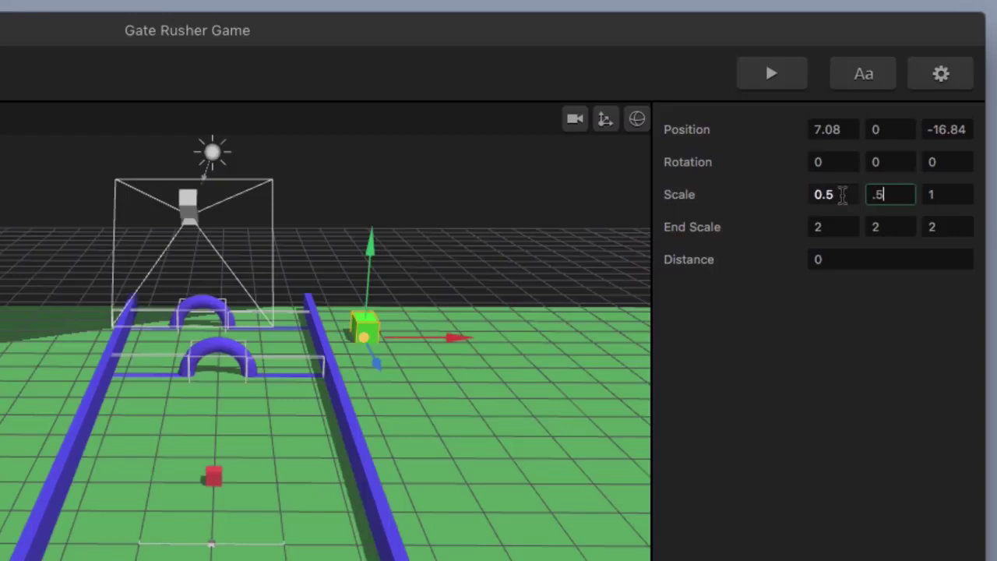
text(.5)
key(Tab)
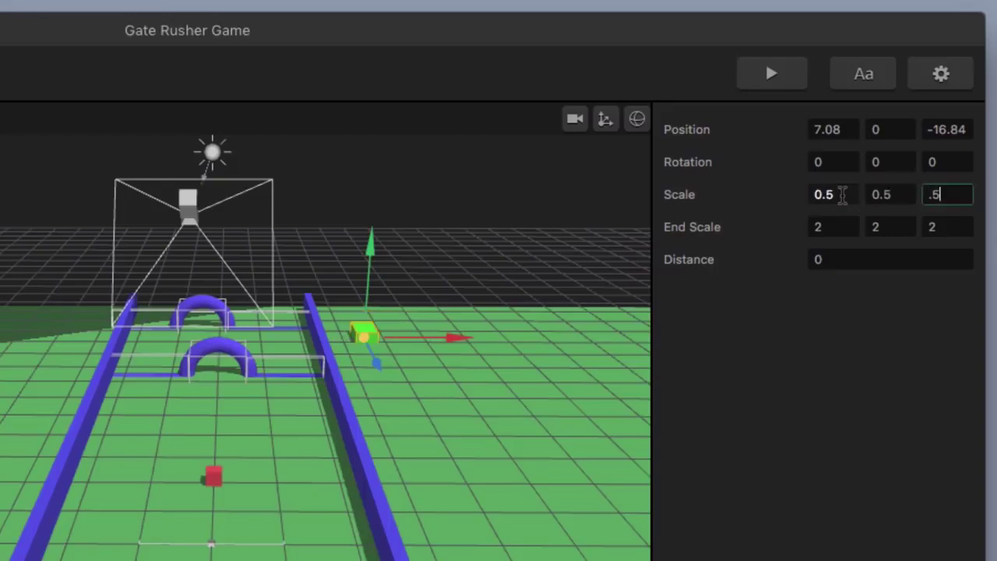
text(.5)
key(Tab)
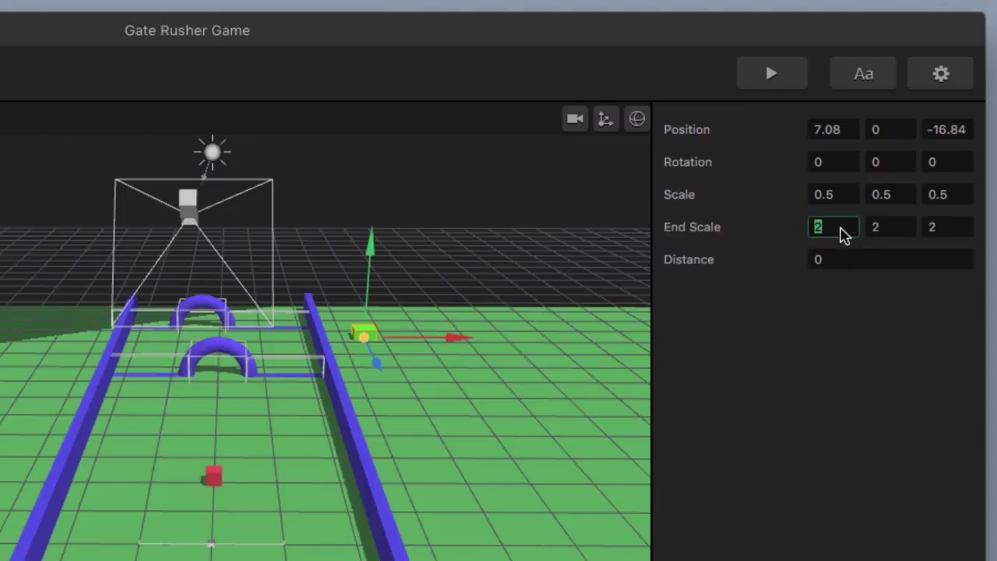
- Set the Scale Cube's End Scale to 1 on all three axes and edit its Distance value
key(Tab)
text(1)
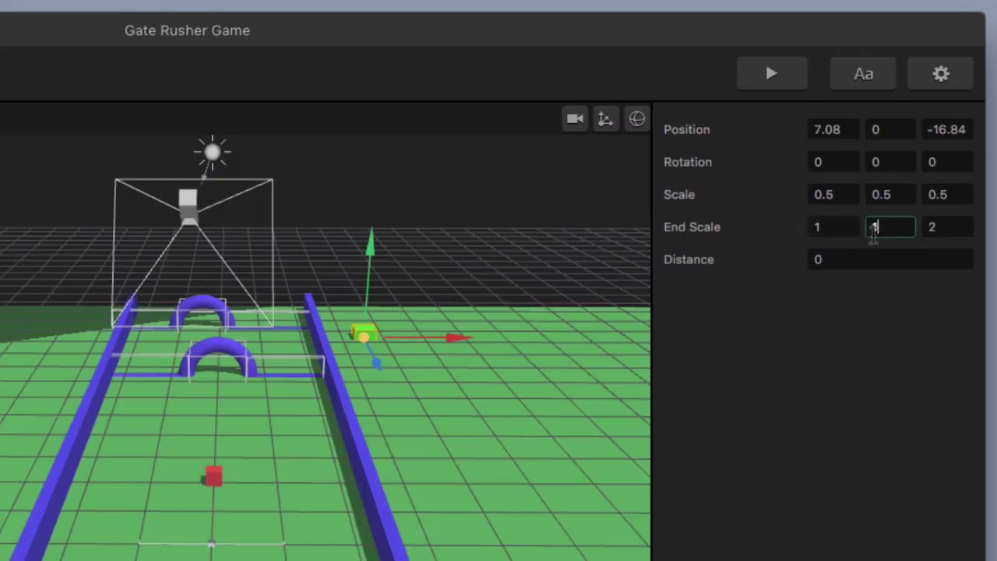
key(Tab)
text(1)
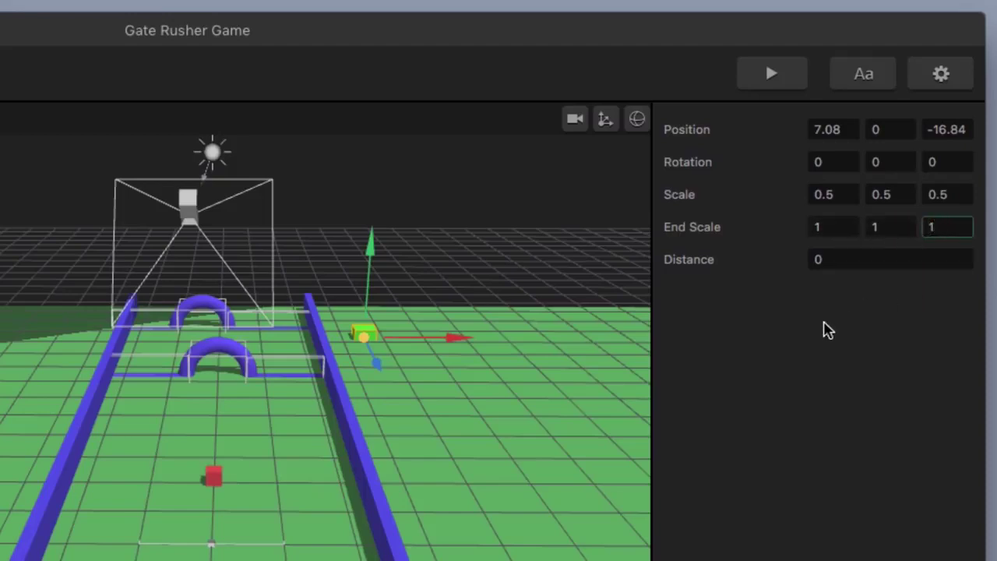
key(Return)
click(836, 262)
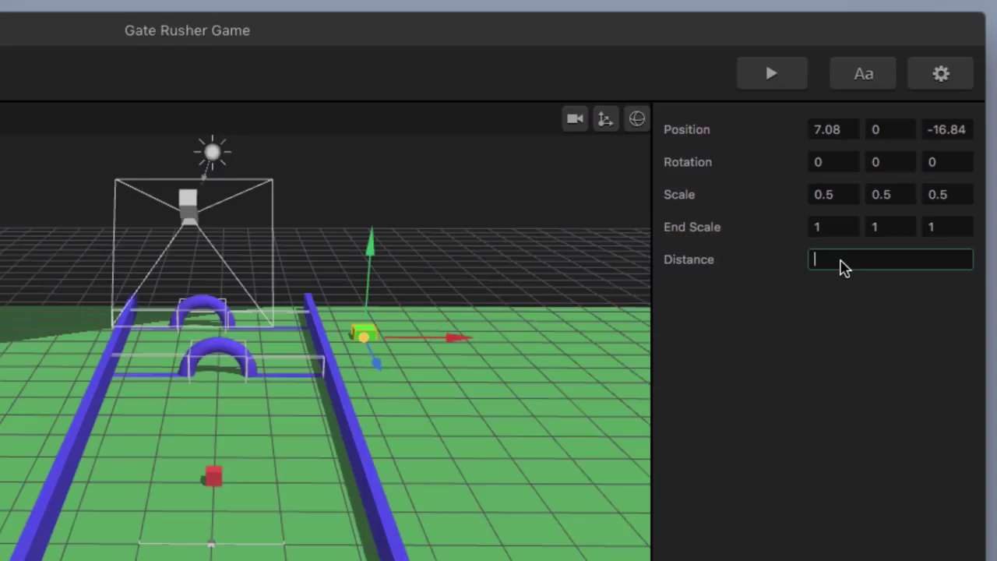
key(Return)
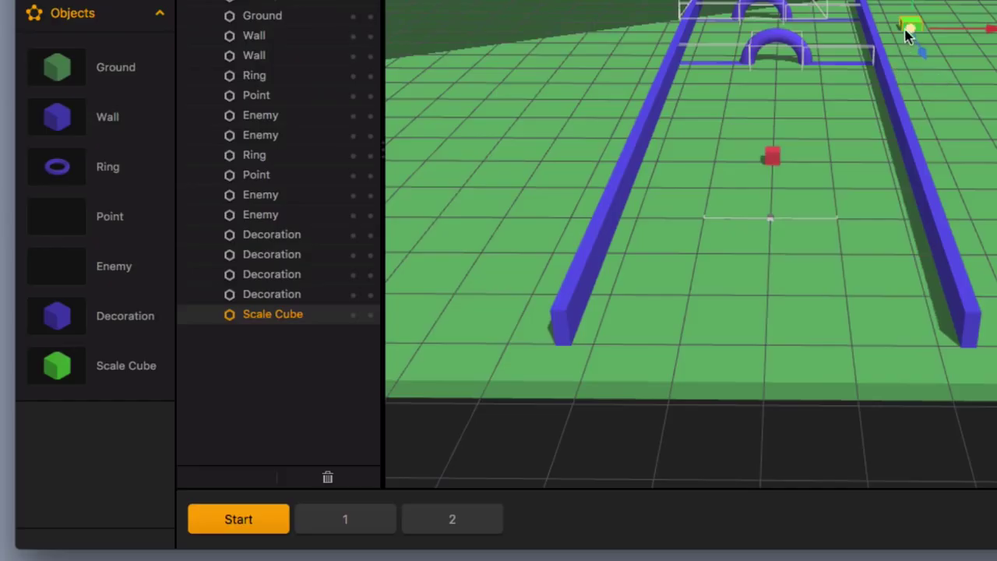
- Change the Scale Cube object's color to pink
click(140, 376)
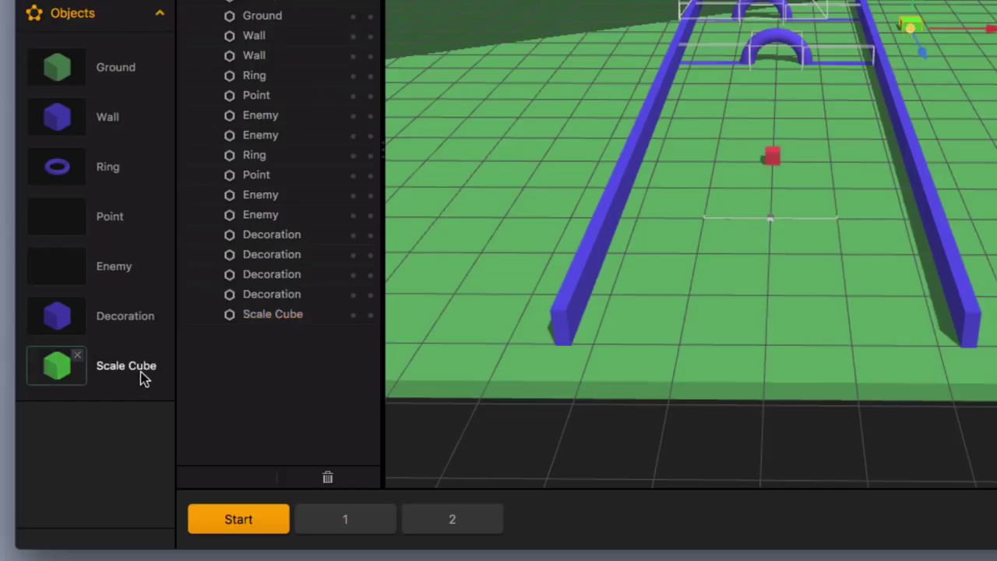
click(925, 305)
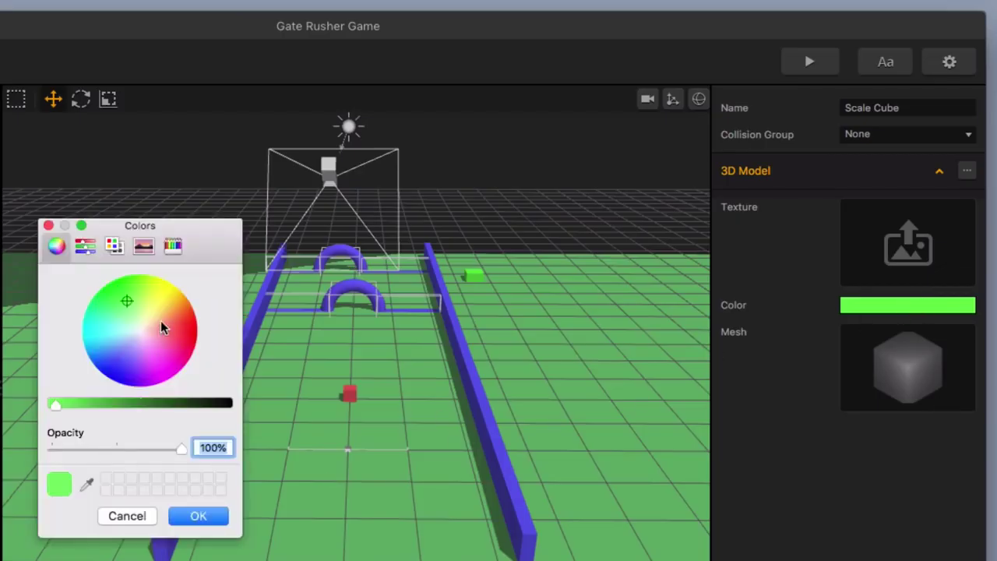
drag(162, 327, 156, 348)
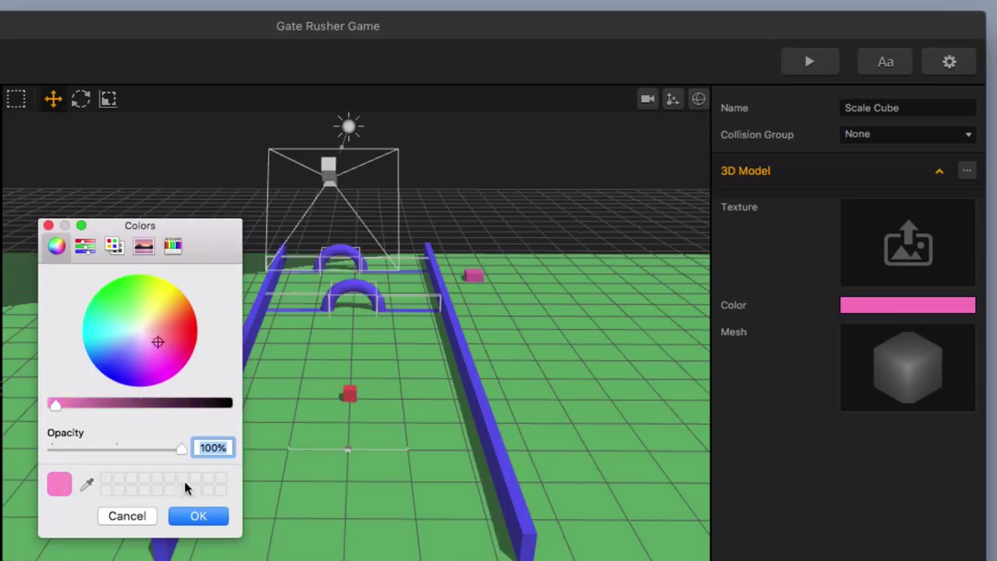
click(204, 524)
click(204, 520)
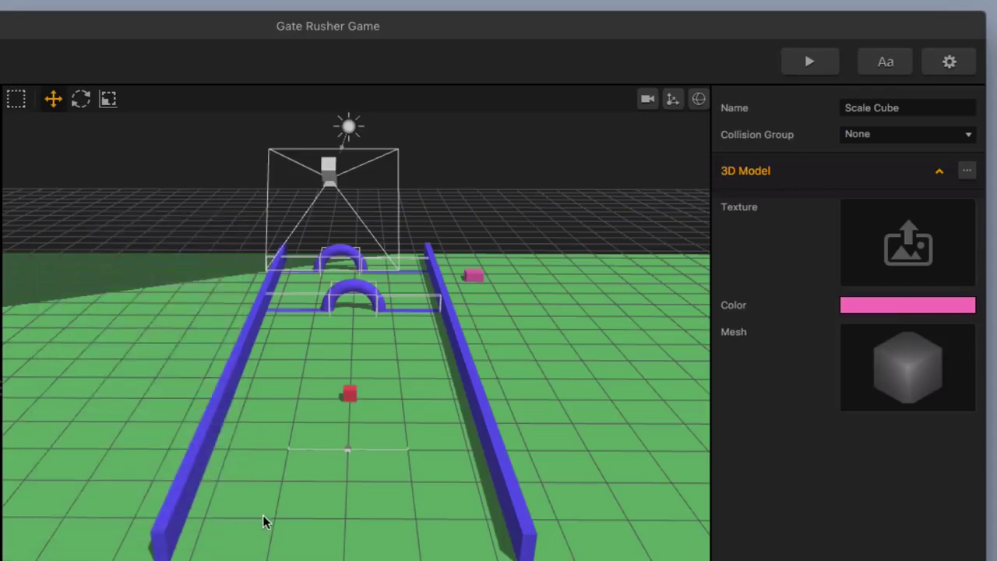
- Playtest the game with the new cube and set the placed Scale Cube's Distance to 1000
click(792, 59)
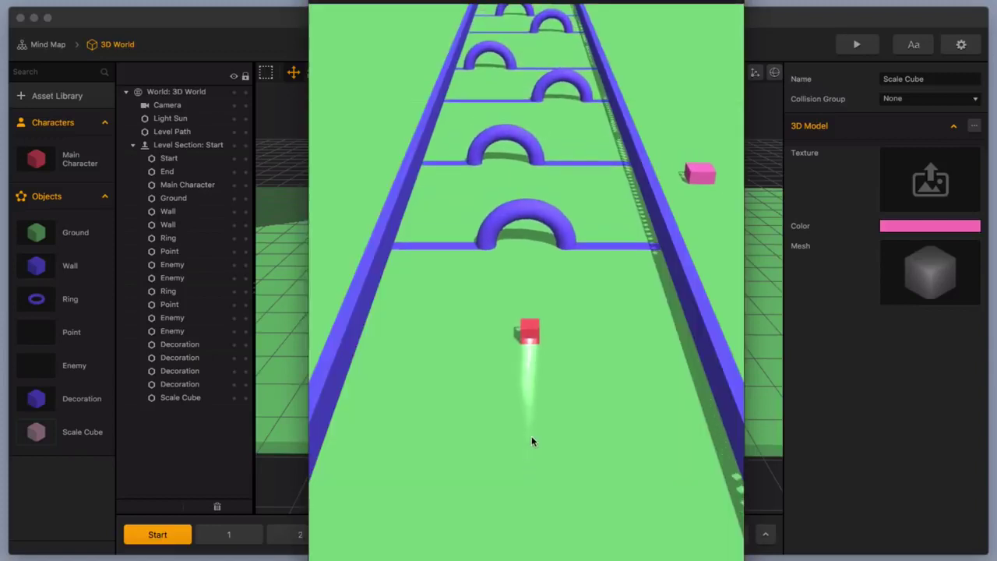
mouse_move(531, 441)
mouse_down()
mouse_move(508, 432)
mouse_move(604, 430)
mouse_move(421, 418)
mouse_move(600, 411)
mouse_move(493, 402)
mouse_move(608, 403)
mouse_move(581, 400)
mouse_move(545, 459)
mouse_up()
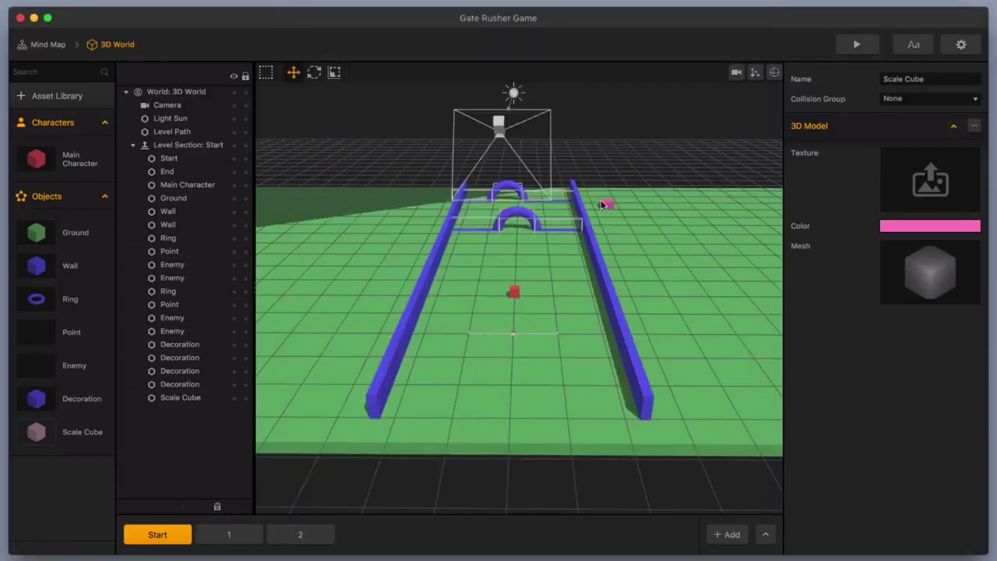
click(919, 159)
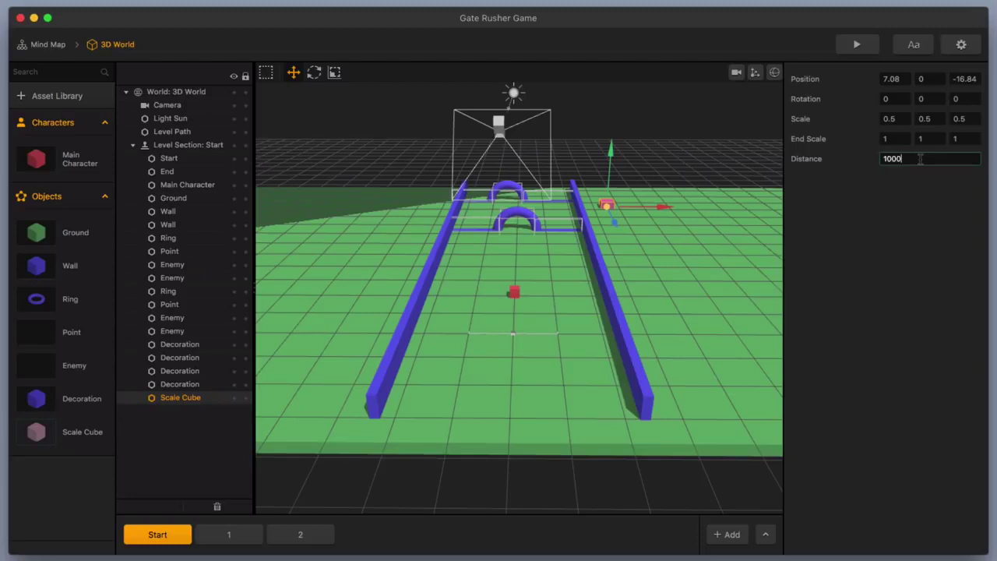
key(Return)
- Reposition the Scale Cube and duplicate it farther along the right wall, with the copy at about X 6.28, Z -20.05
scroll(609, 221, up, 6)
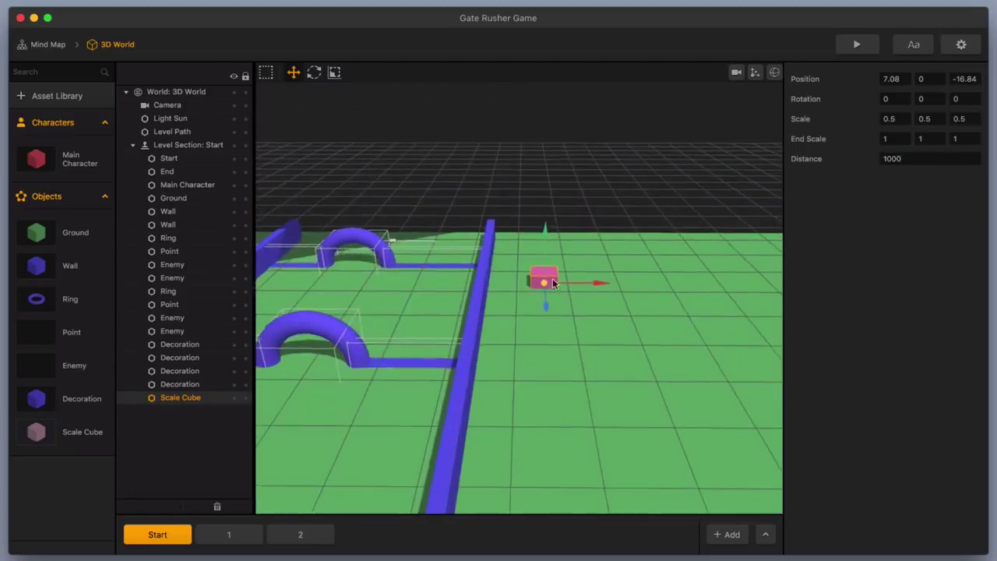
click(598, 273)
click(549, 270)
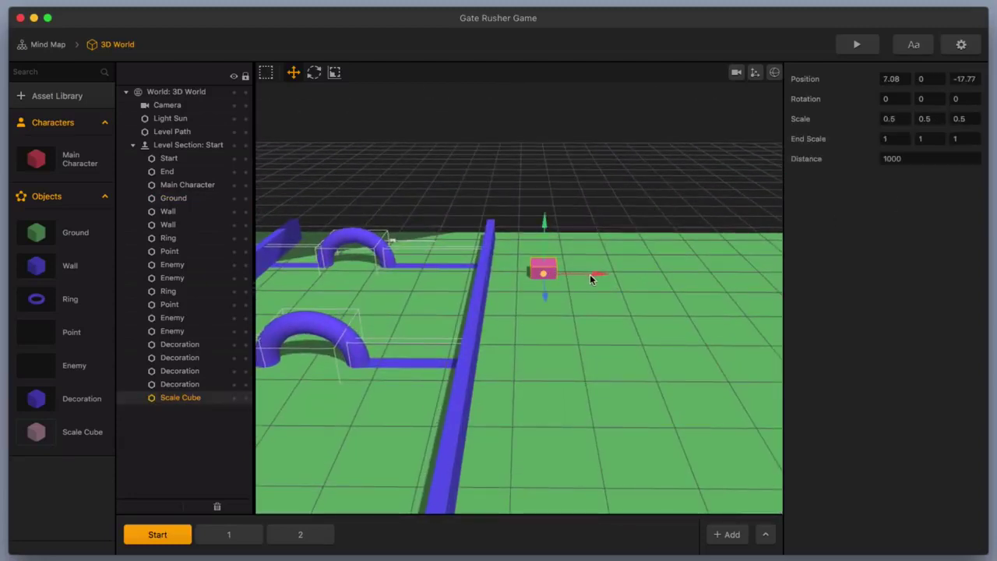
drag(591, 299, 446, 254)
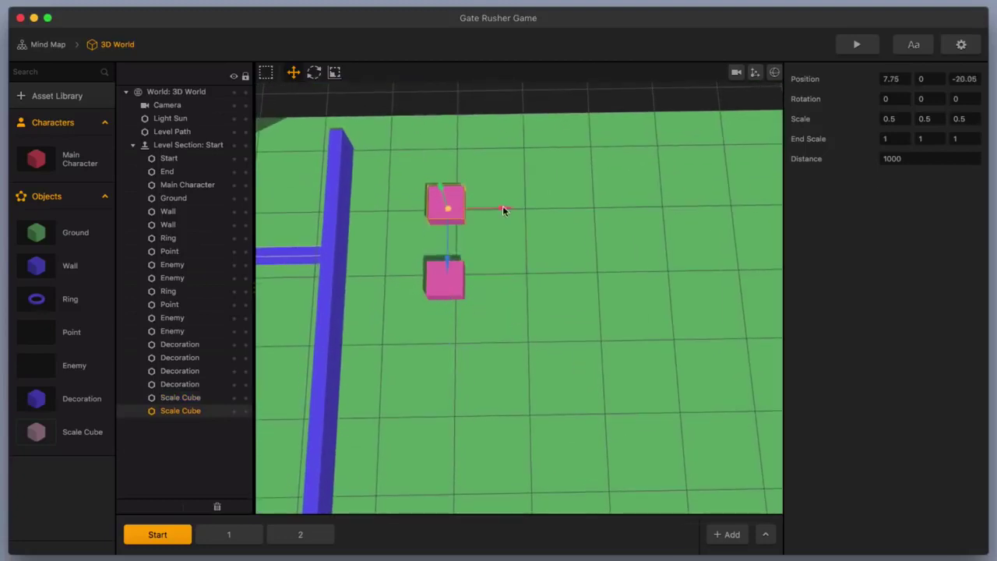
drag(503, 209, 452, 210)
scroll(631, 273, down, 3)
- Set the duplicated Scale Cube's End Scale to 1.2 on all three axes
click(895, 139)
text(.2)
key(Tab)
text(1.2)
key(Tab)
text(1.2)
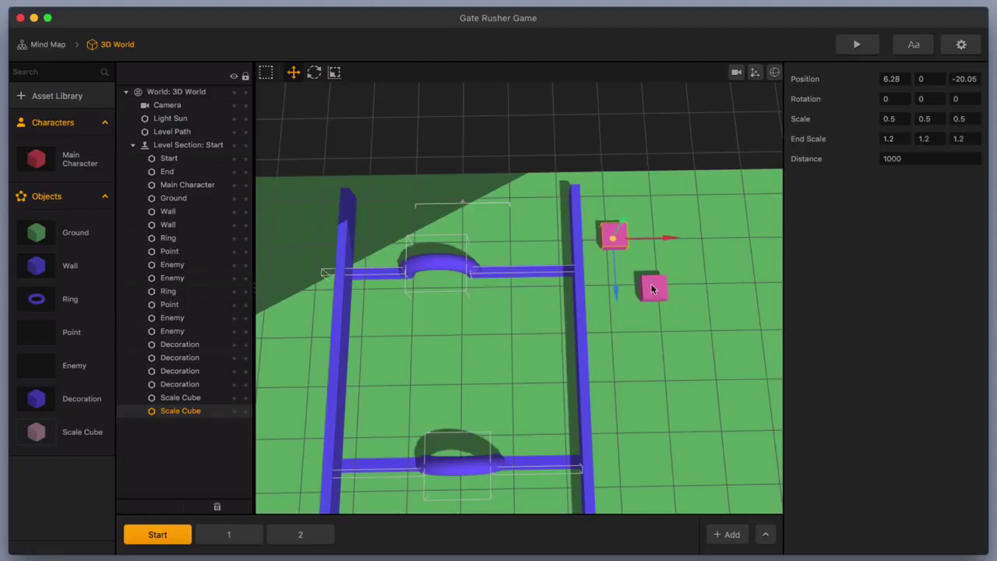
- Duplicate both Scale Cubes to the left side of the track and offset them, with the far one at about X -6.87
click(652, 288)
scroll(654, 290, down, 3)
alt+drag(702, 280, 438, 282)
click(408, 254)
drag(442, 256, 474, 258)
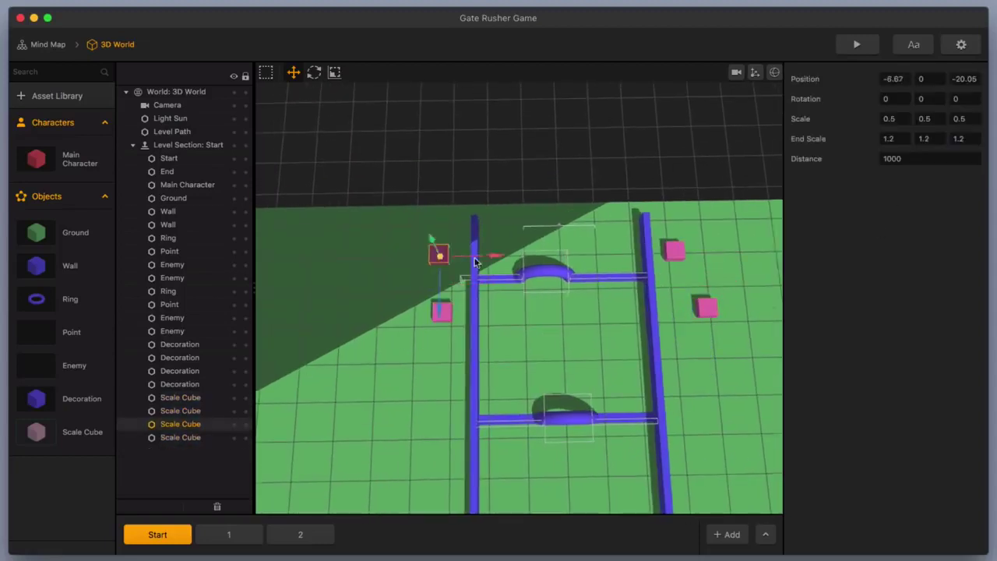
click(441, 309)
drag(474, 309, 447, 309)
- Copy the four Scale Cubes into level section 1 and duplicate the group along the track to line both sides
scroll(463, 267, down, 3)
shift+click(181, 397)
click(245, 539)
key(super+v)
drag(546, 280, 547, 433)
alt+drag(547, 433, 545, 265)
click(550, 349)
key(super+z)
- Stagger the Scale Cubes along the left wall of section 1 by shifting them sideways by varying amounts
scroll(456, 274, up, 3)
drag(466, 152, 456, 152)
drag(465, 253, 449, 254)
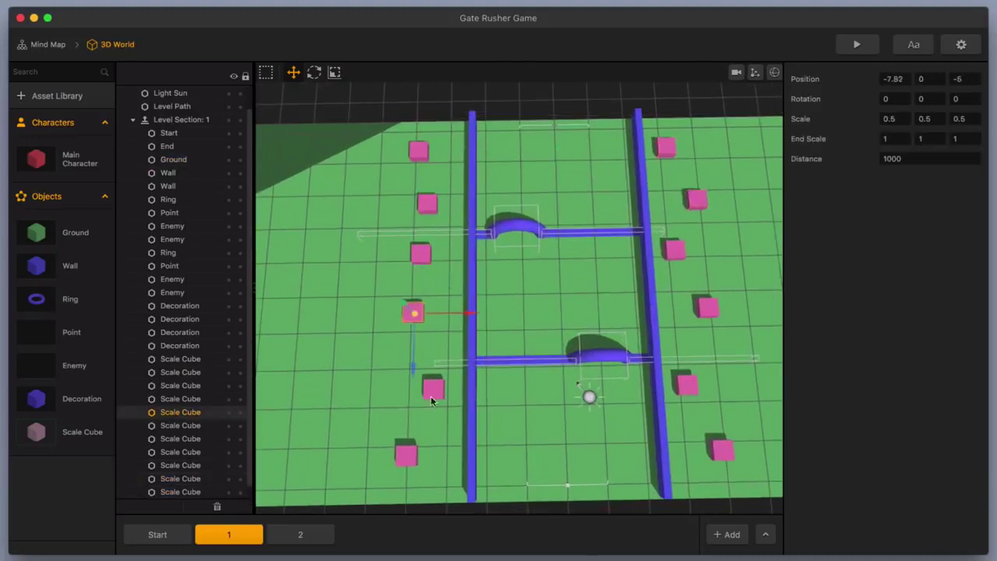
drag(459, 388, 451, 387)
drag(435, 454, 462, 454)
- Stagger the Scale Cubes along the right wall of section 1 by varying their sideways offsets and spacing
drag(719, 387, 752, 387)
drag(751, 449, 721, 449)
drag(731, 309, 719, 309)
click(697, 199)
drag(699, 251, 697, 230)
click(665, 148)
- Copy all of section 1's Scale Cubes and paste them into level section 2
scroll(665, 182, down, 3)
scroll(182, 354, down, 1)
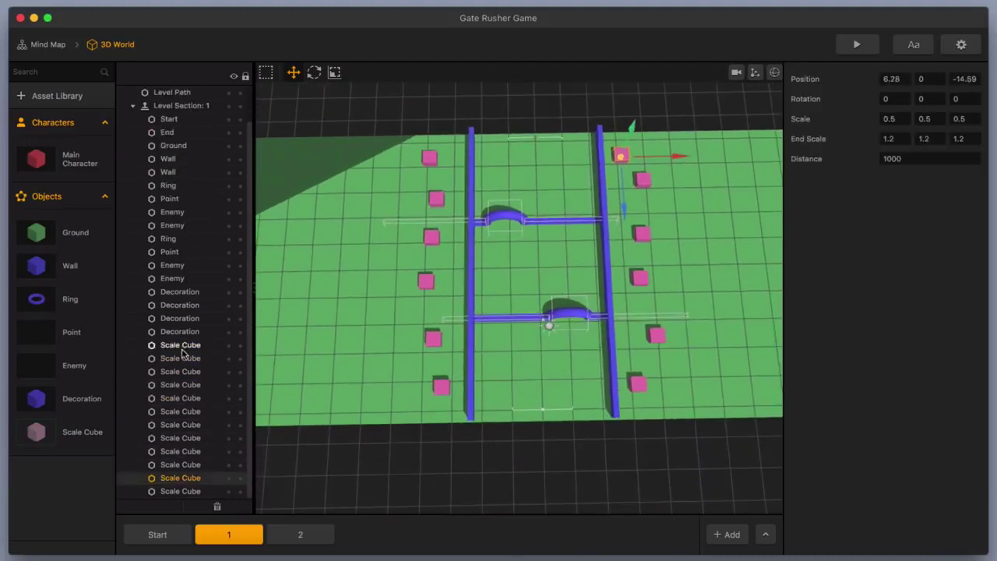
shift+drag(183, 347, 186, 491)
click(300, 534)
key(super+v)
scroll(518, 327, up, 1)
- Rearrange the Scale Cubes along the right wall of section 2 so their offsets and spacing differ from section 1
drag(645, 390, 670, 390)
drag(663, 336, 649, 336)
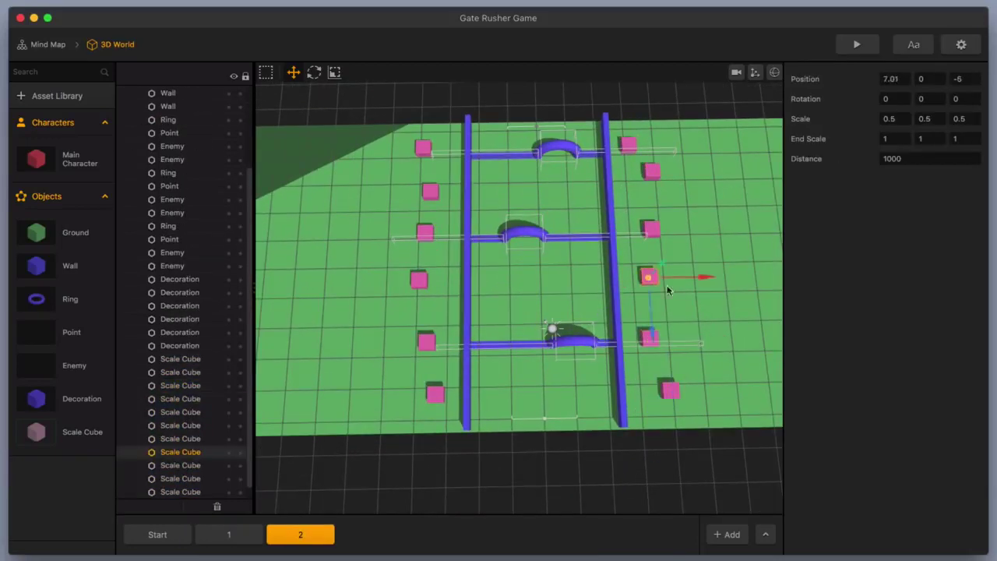
drag(650, 298, 650, 311)
drag(650, 227, 661, 276)
- Rearrange the Scale Cubes along the left wall of section 2 into an irregular row, with the nearest at about Z 1.49
drag(423, 146, 422, 178)
drag(434, 223, 435, 177)
click(426, 341)
mouse_move(427, 367)
mouse_down()
mouse_move(429, 292)
mouse_move(417, 365)
mouse_up()
click(419, 279)
drag(429, 266, 440, 286)
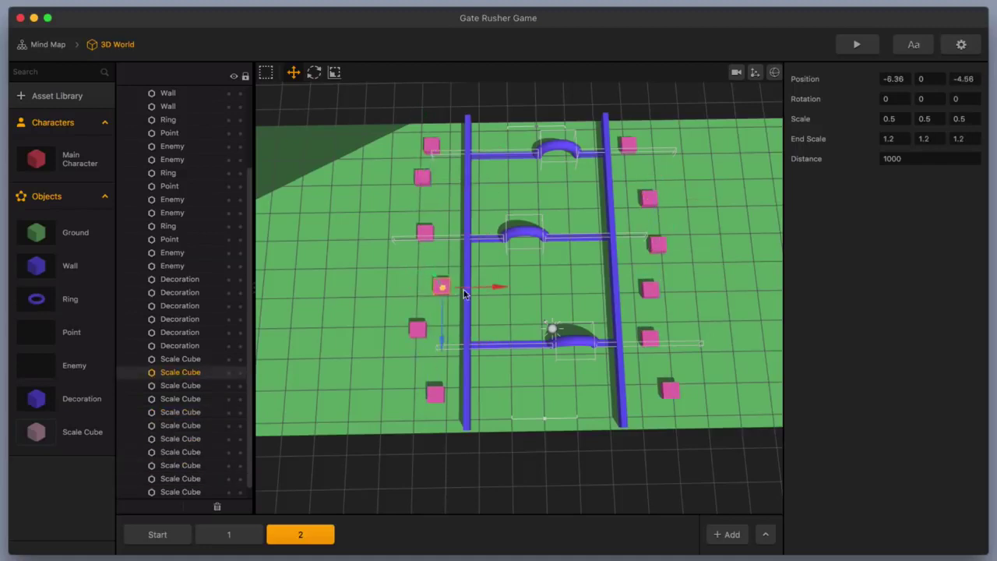
click(435, 393)
drag(436, 428, 436, 415)
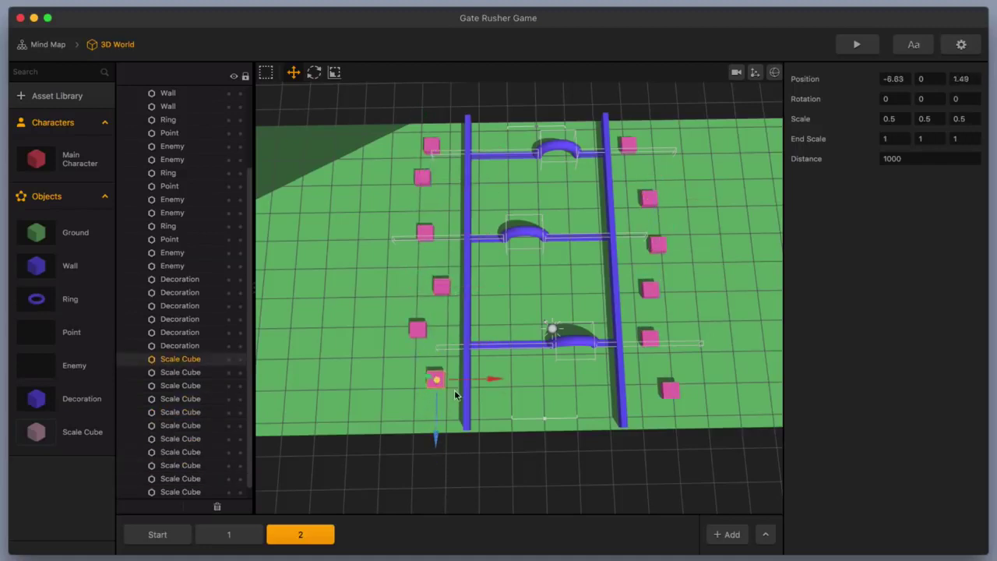
- Run the game preview and steer the cube through the gates to check the growing pink cubes beside the track
click(854, 44)
mouse_move(544, 345)
mouse_down()
mouse_move(503, 342)
mouse_move(609, 337)
mouse_move(455, 336)
mouse_move(615, 329)
mouse_move(521, 330)
mouse_move(601, 320)
mouse_move(449, 315)
mouse_move(598, 321)
mouse_up()
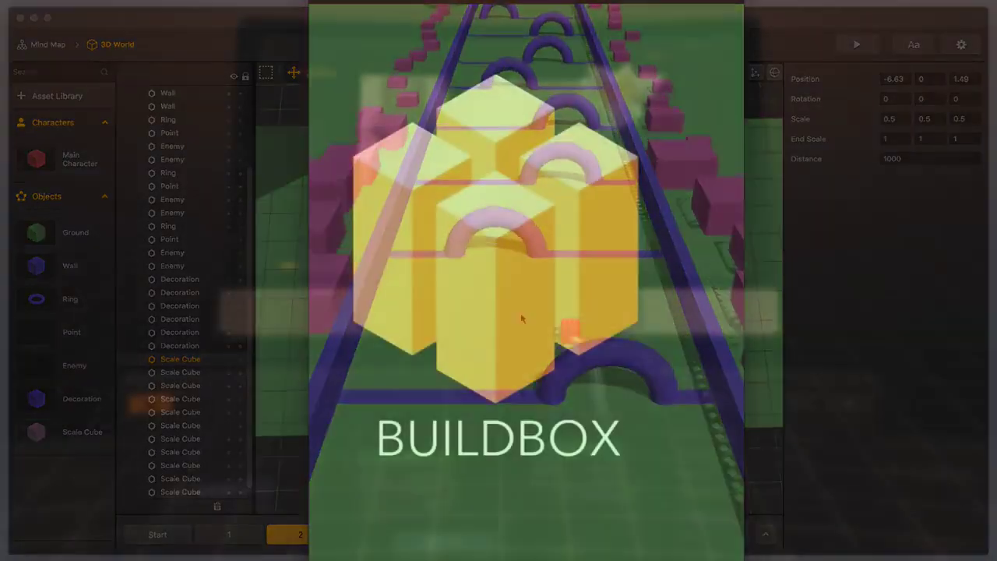